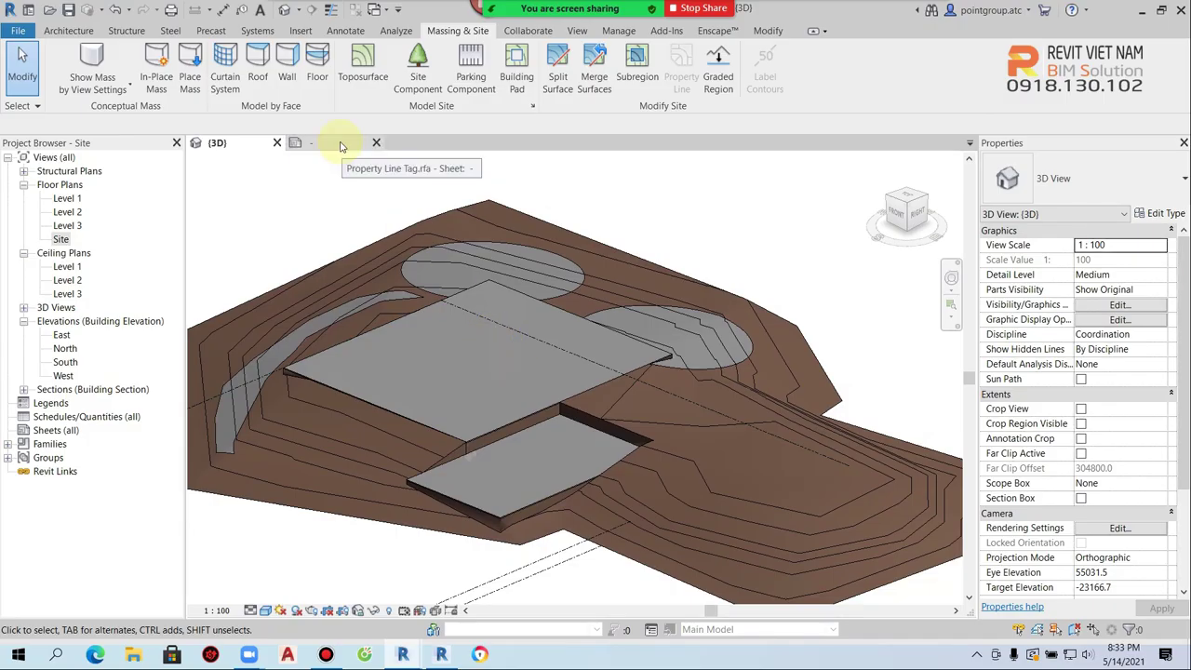
Switch the ribbon to the Insert tab to reach the file-linking tools.
click(303, 32)
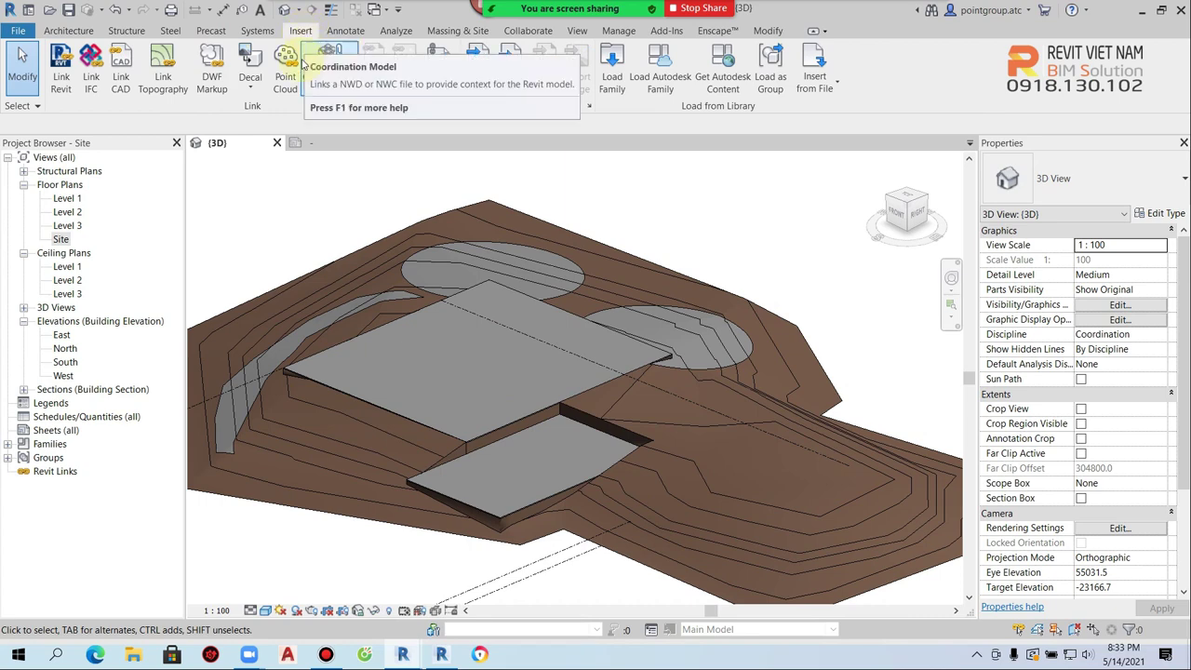
Link the M1.rvt model from the 10- Site folder into the site project.
click(62, 94)
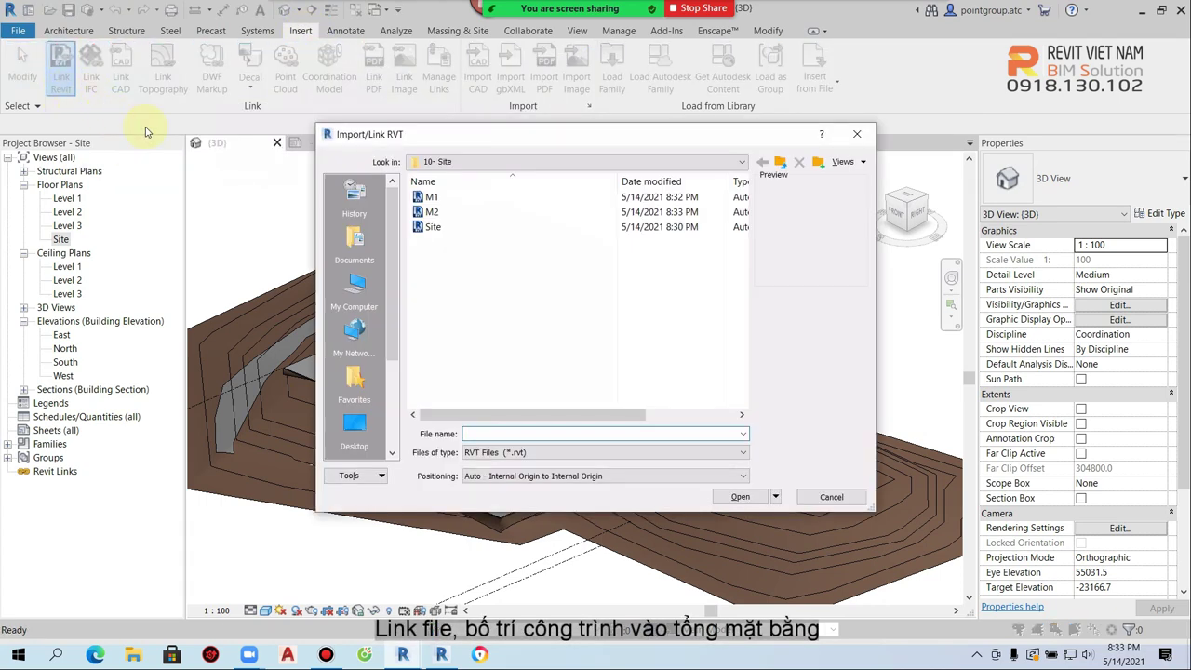
click(434, 199)
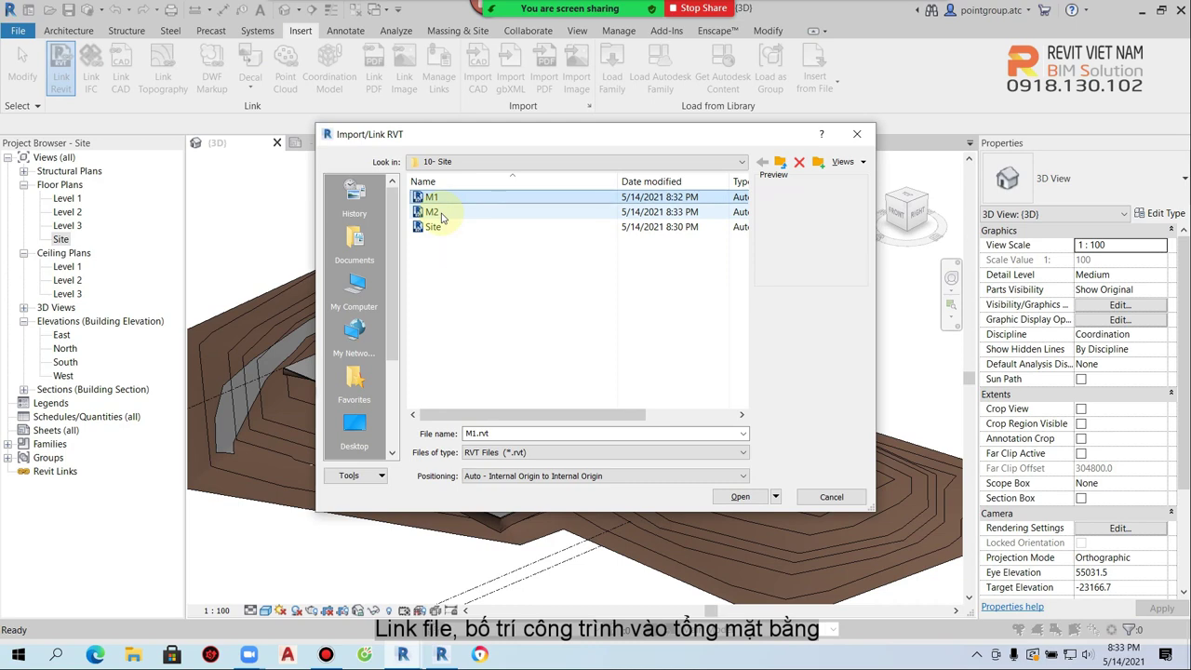
click(444, 215)
click(434, 198)
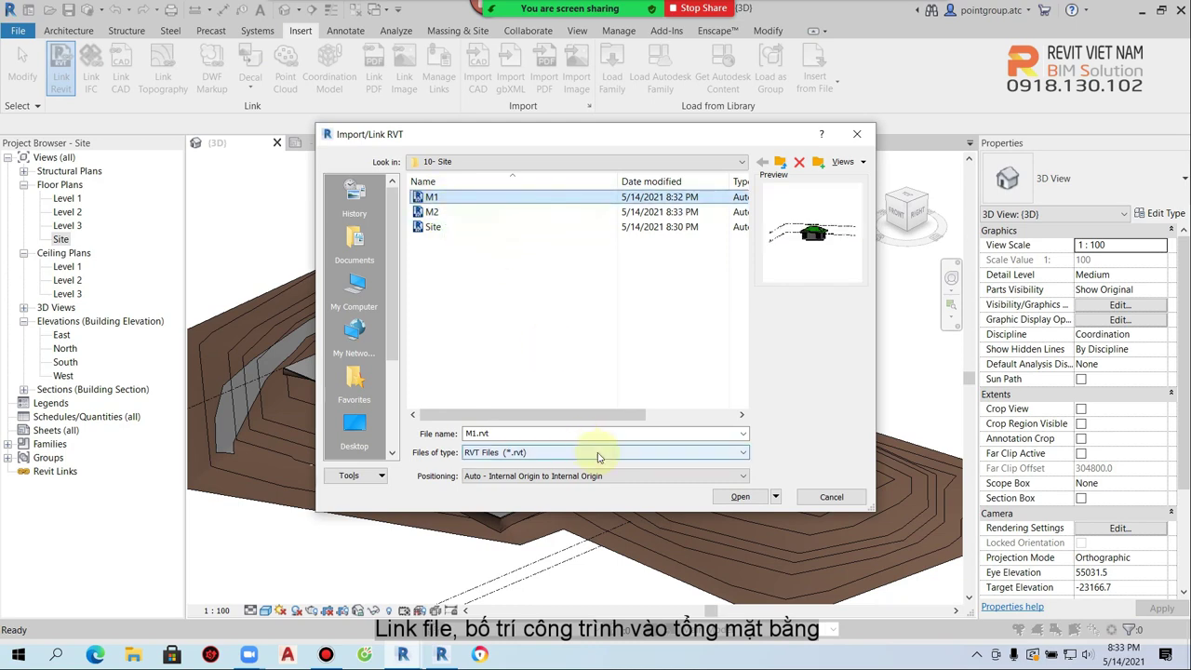
click(740, 497)
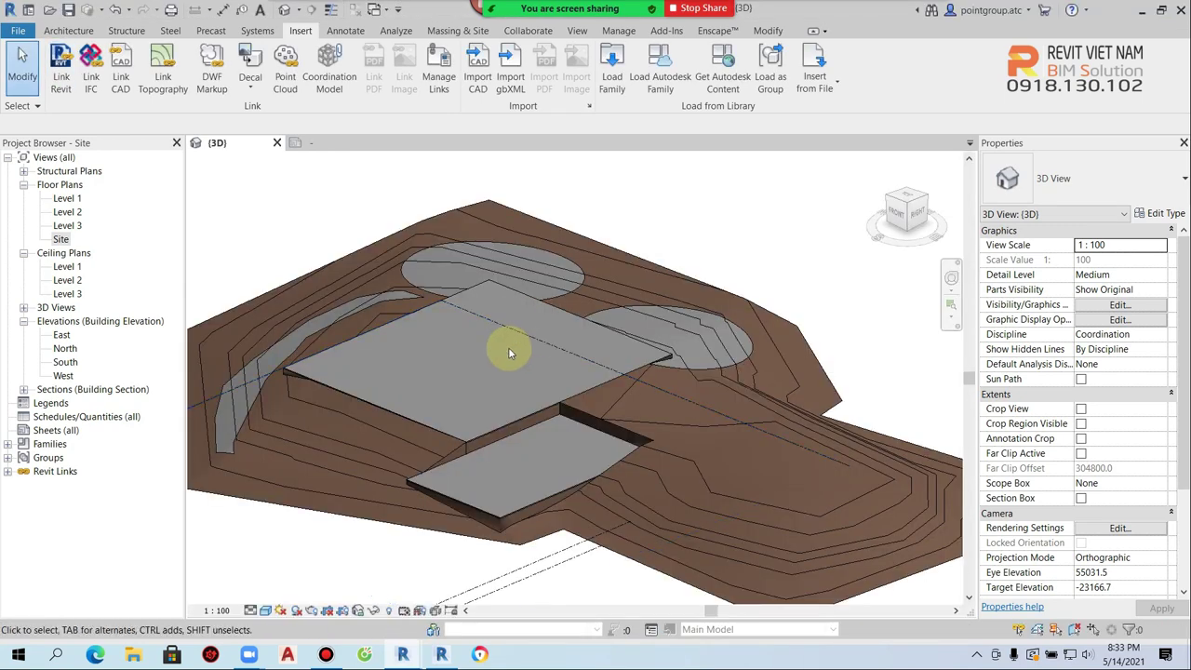
Link the M2.rvt model into the site project as well.
click(60, 76)
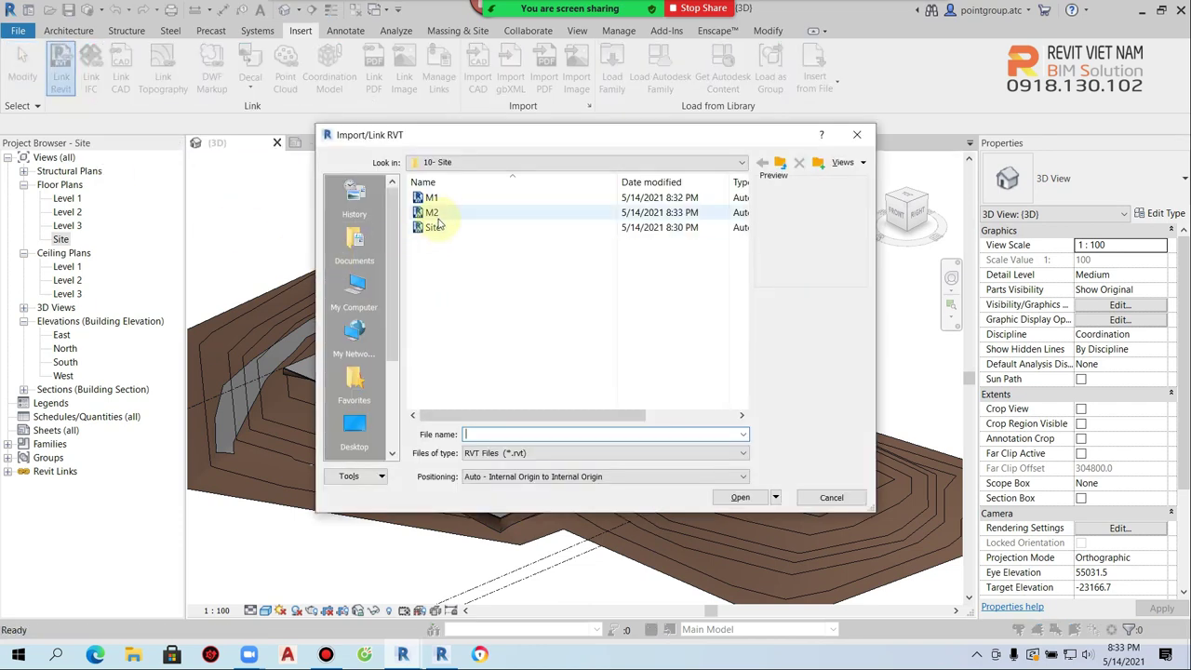
click(432, 212)
click(740, 497)
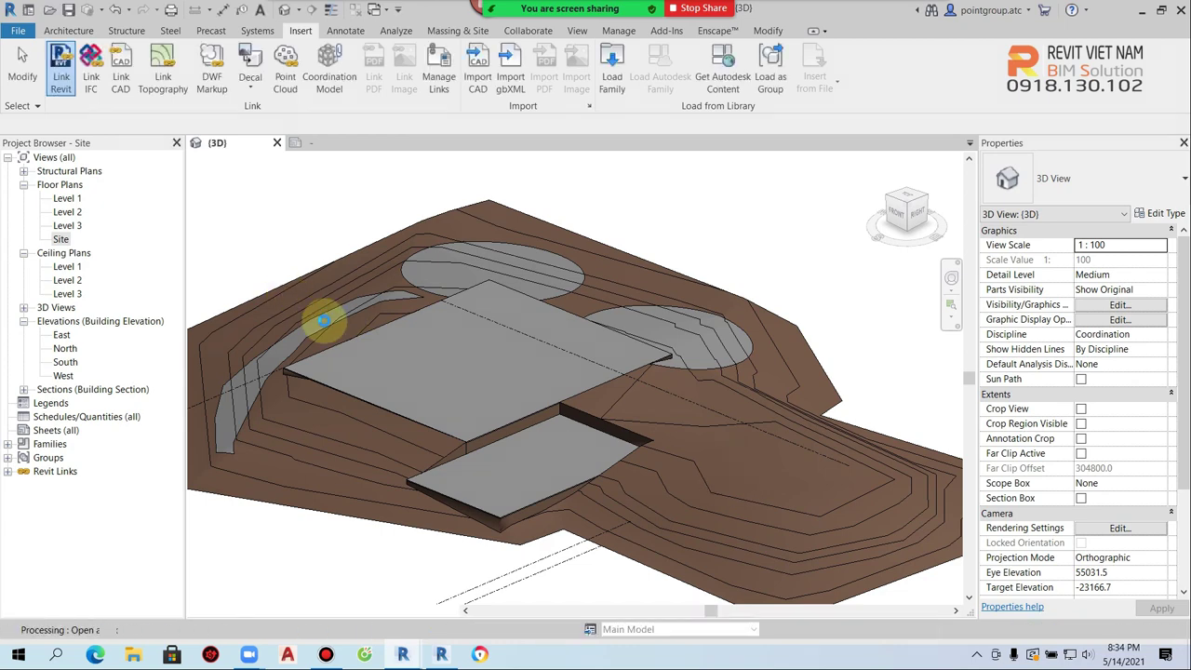
Orbit to a low side angle of the terrain, then open the Section 1 view.
scroll(520, 435, down, 4)
click(511, 487)
shift+middle_drag(497, 481, 566, 346)
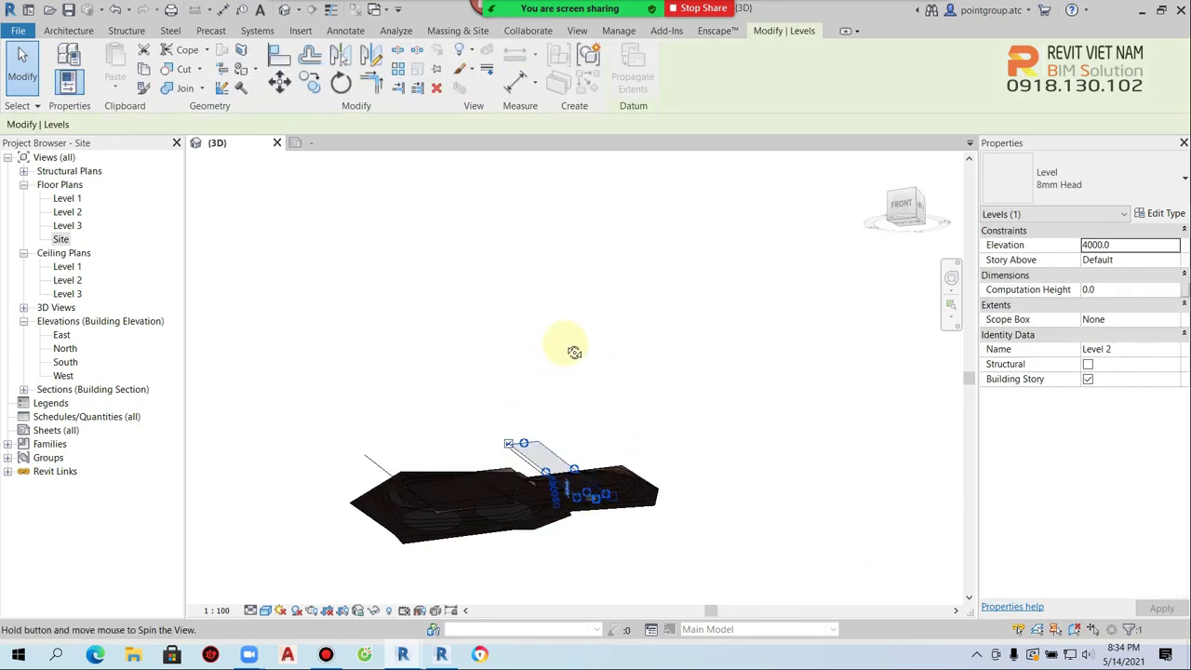
scroll(546, 534, up, 4)
mouse_move(545, 535)
shift+middle_down()
mouse_move(650, 488)
mouse_move(614, 444)
shift+middle_up()
scroll(555, 434, up, 3)
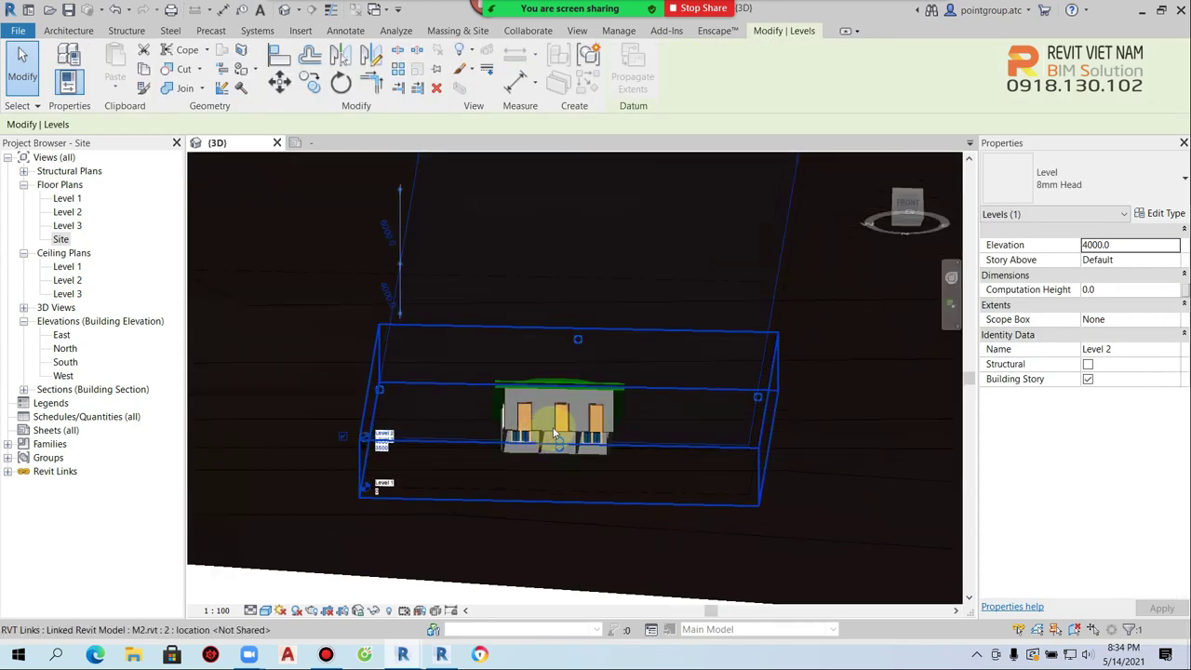
mouse_move(562, 428)
shift+middle_down()
mouse_move(550, 418)
mouse_move(577, 556)
shift+middle_up()
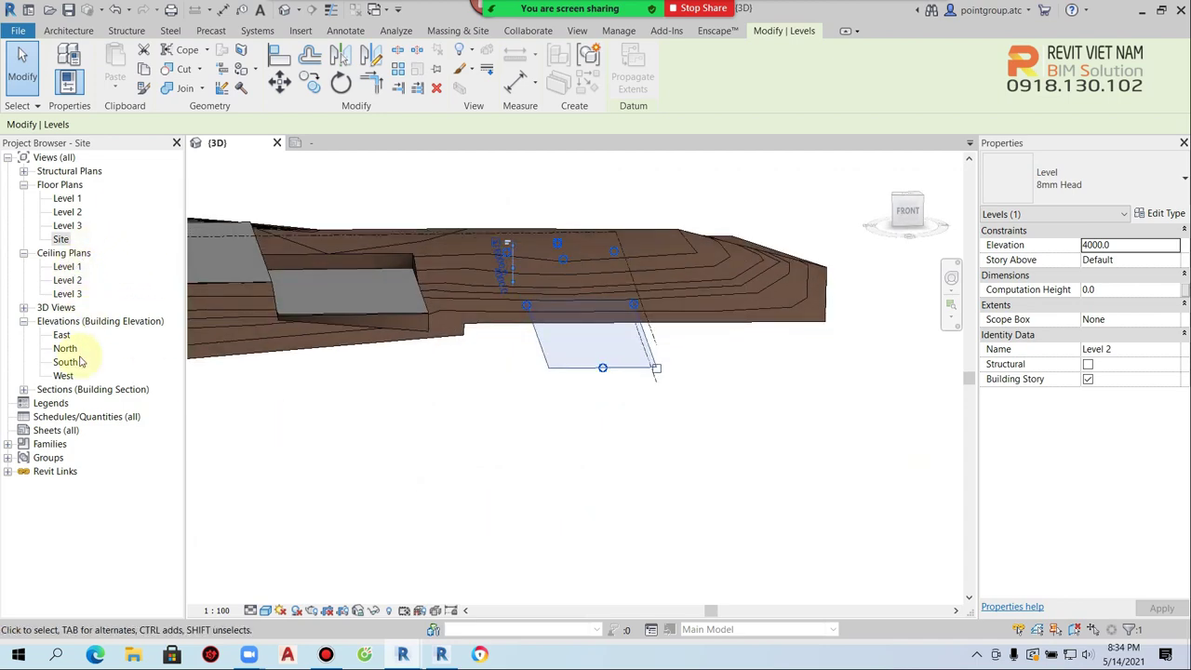
click(23, 308)
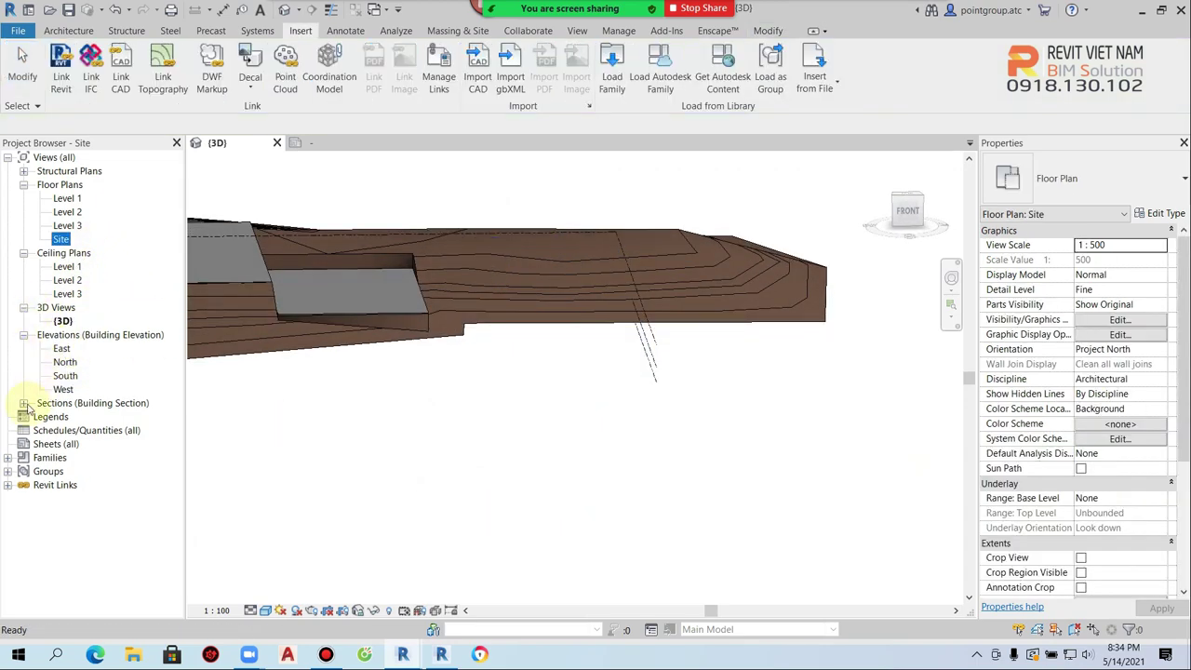
double_click(73, 417)
In Section 1, drag the linked M2 and M1 buildings up above the ground.
click(751, 345)
scroll(518, 399, up, 3)
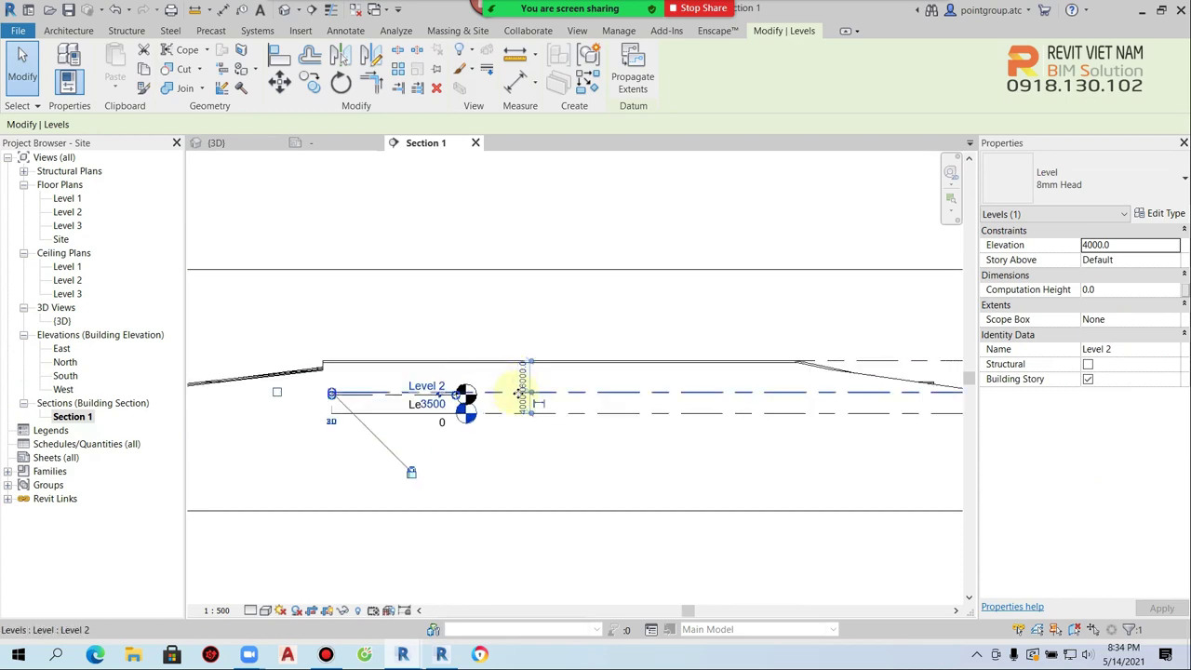
click(517, 410)
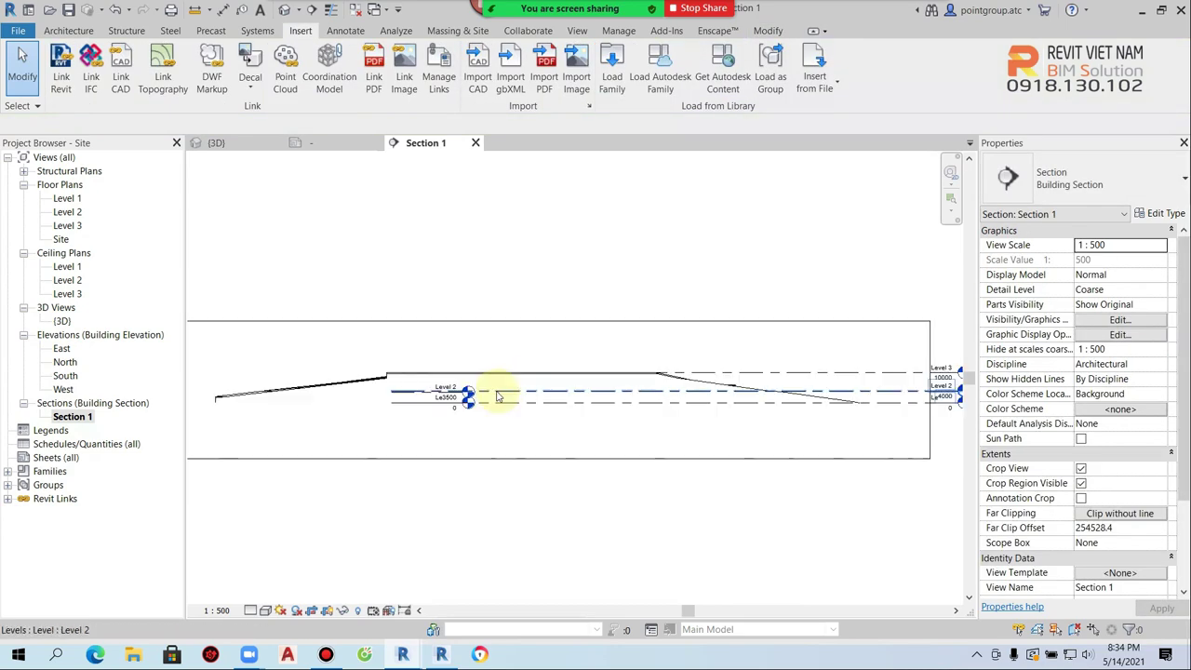
scroll(475, 401, down, 2)
scroll(447, 392, up, 1)
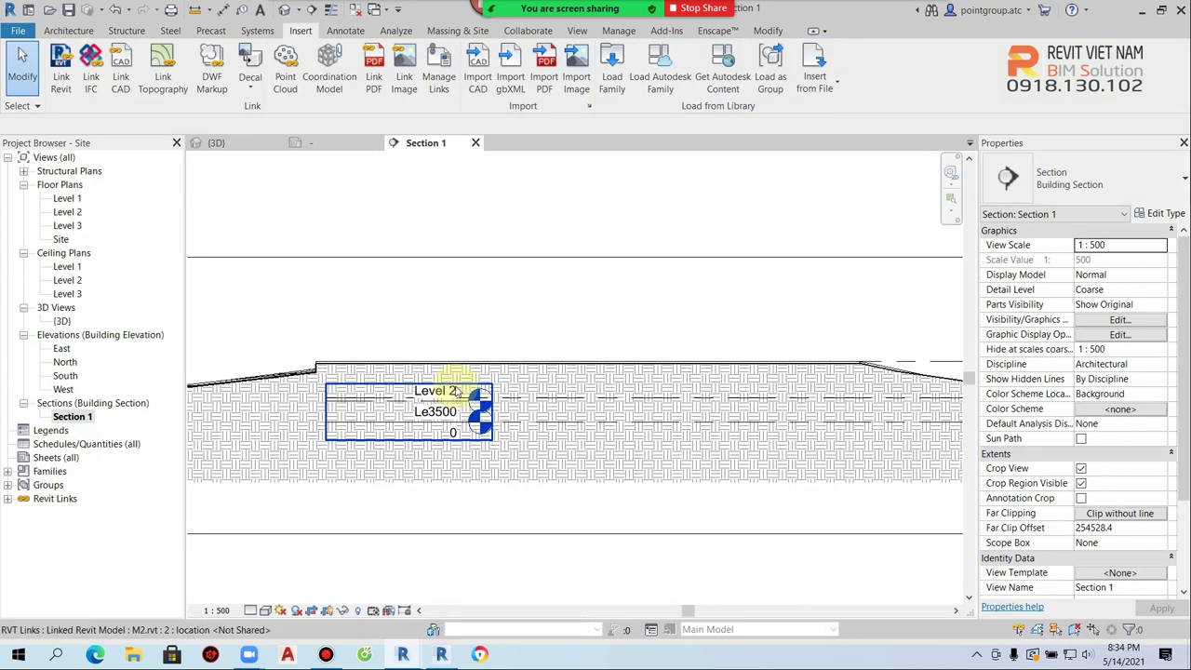
click(434, 391)
drag(432, 340, 434, 306)
key(Escape)
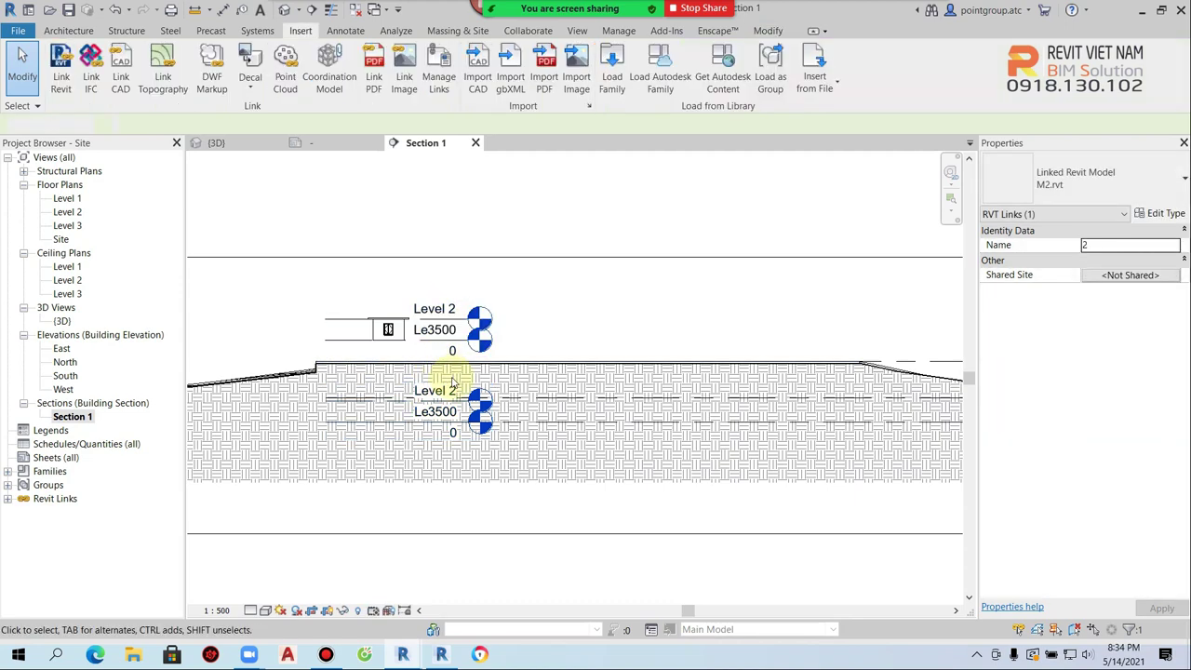
click(452, 391)
drag(451, 391, 638, 307)
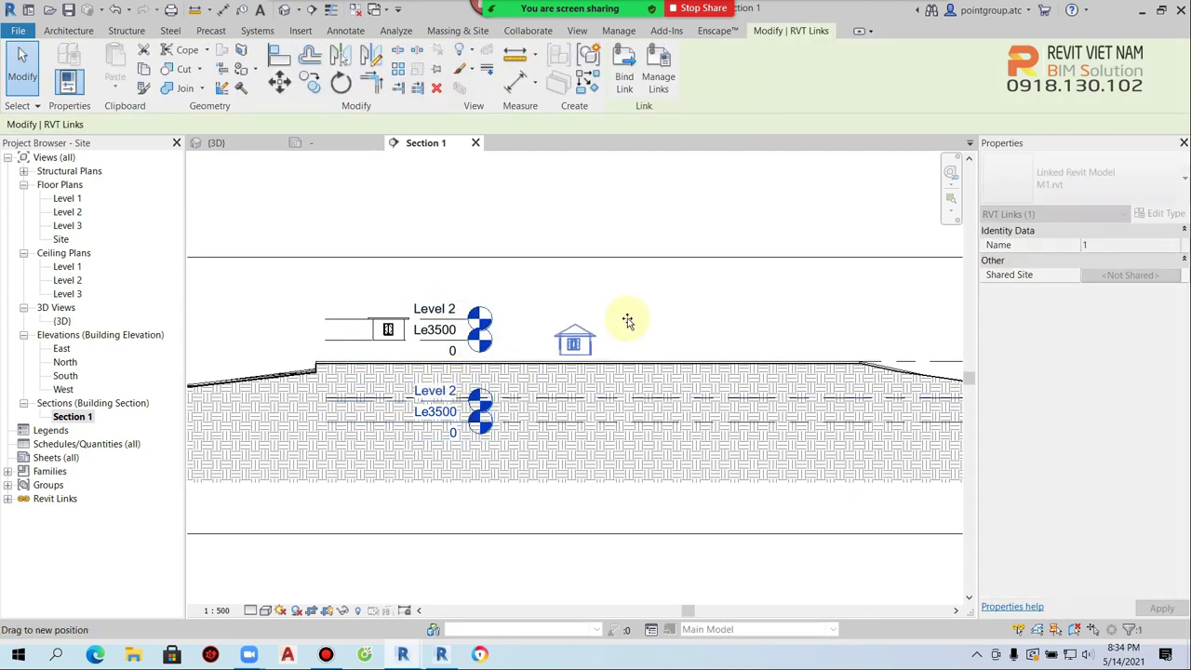
key(Escape)
middle_drag(766, 330, 553, 335)
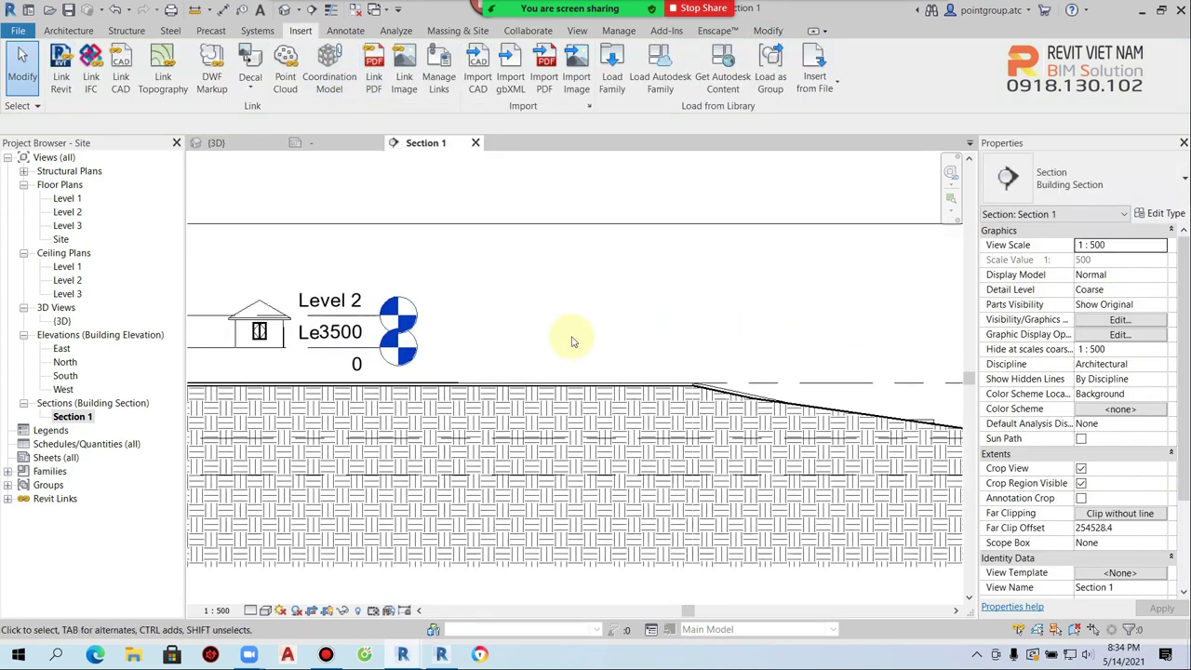
Align both buildings' base levels to the ground line with AL, then return to {3D}.
key(a)
key(l)
click(642, 368)
click(425, 346)
middle_drag(423, 352, 549, 324)
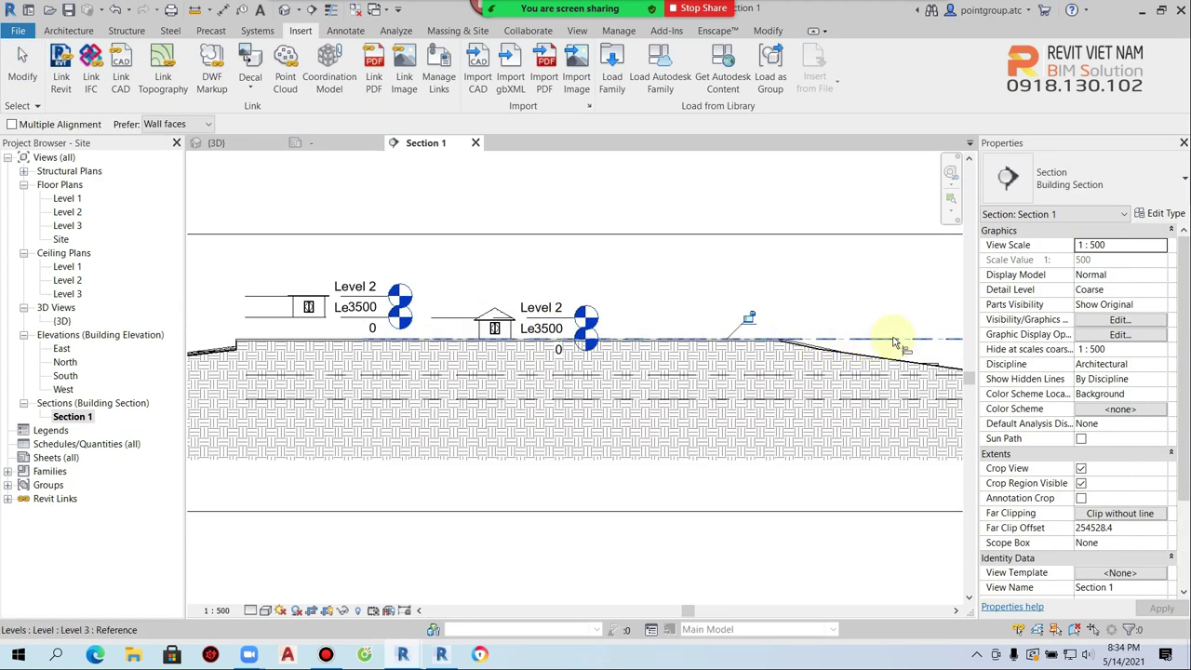
click(264, 323)
scroll(512, 242, down, 3)
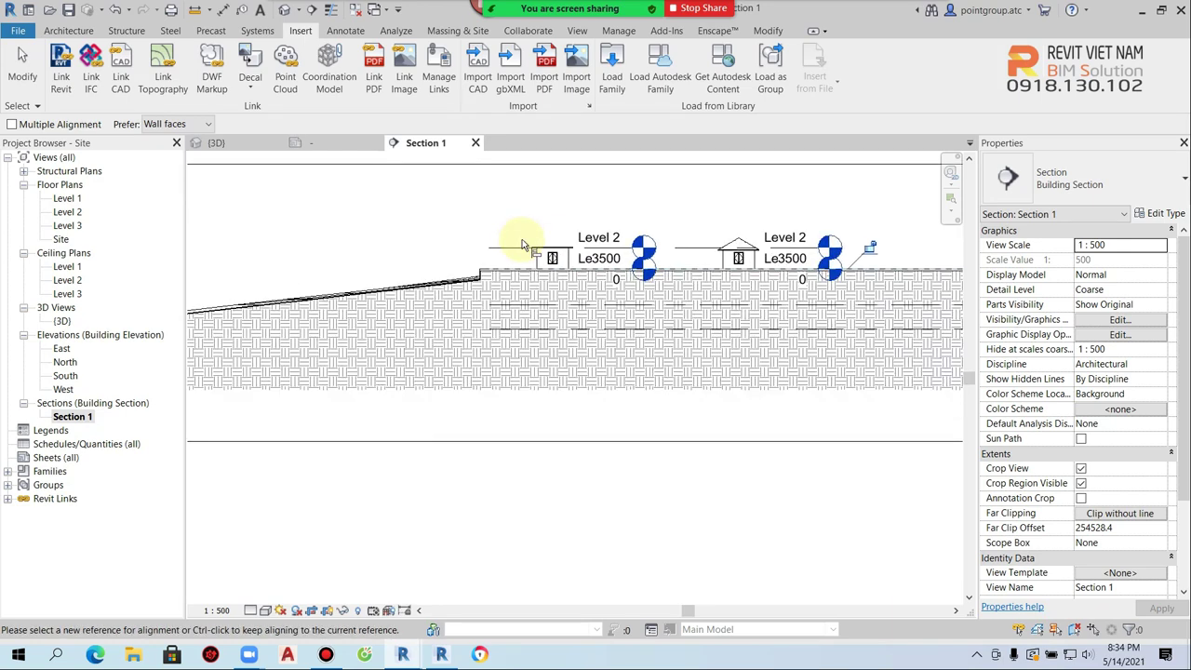
key(Escape)
key(Escape)
click(285, 9)
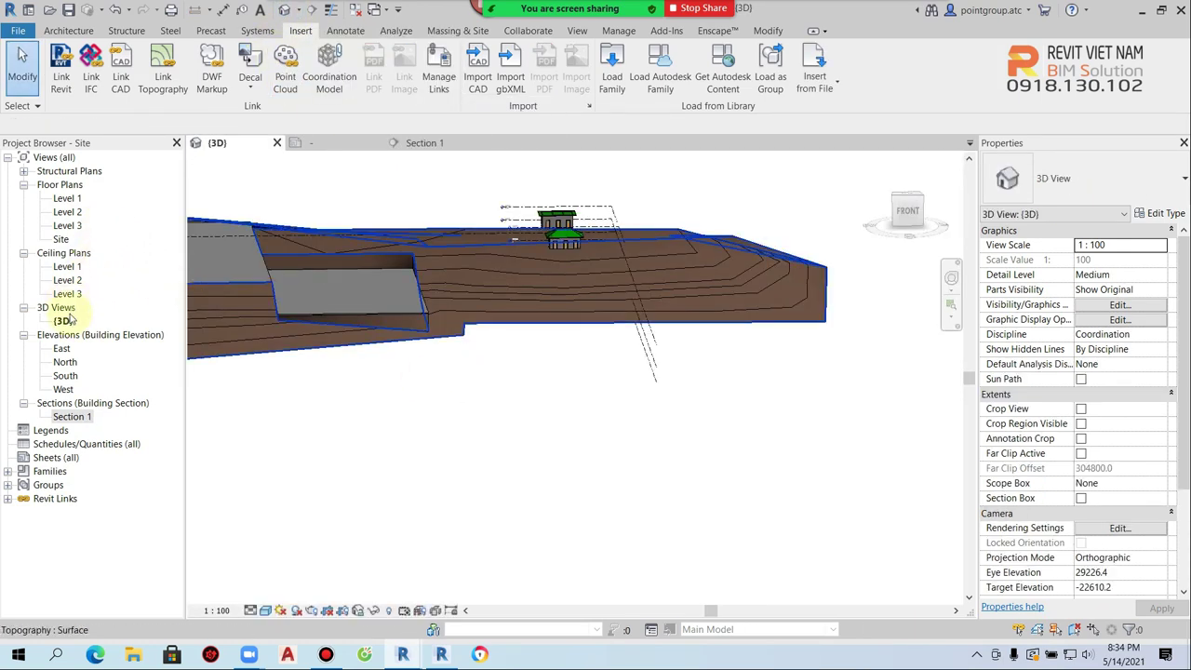
Open the Site floor plan from the Project Browser.
click(60, 240)
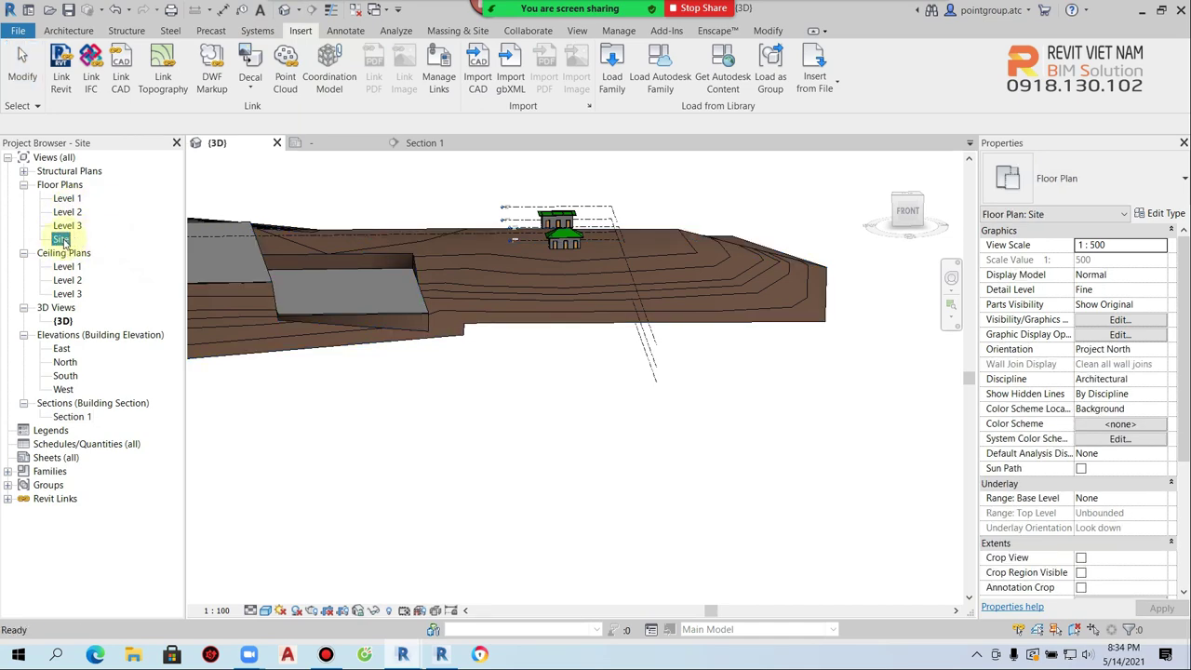
double_click(62, 240)
scroll(674, 355, up, 3)
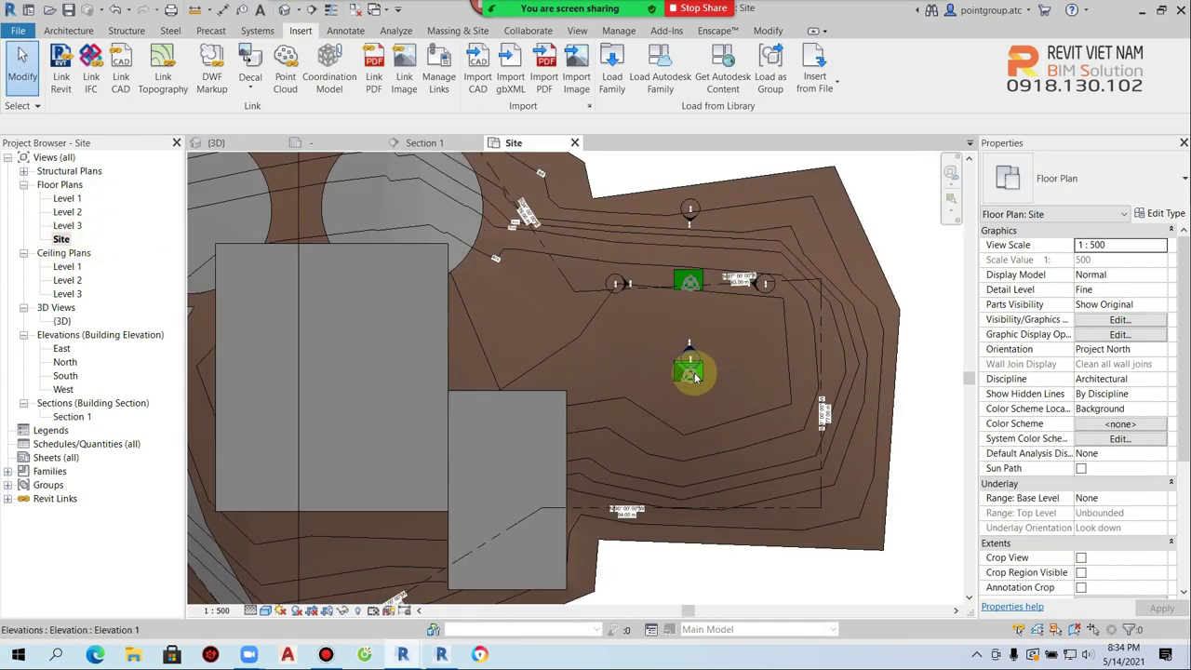
Drag the linked M1 and M2 buildings onto the large grey pad.
click(702, 389)
mouse_move(700, 387)
mouse_down()
mouse_move(254, 496)
mouse_move(264, 499)
mouse_up()
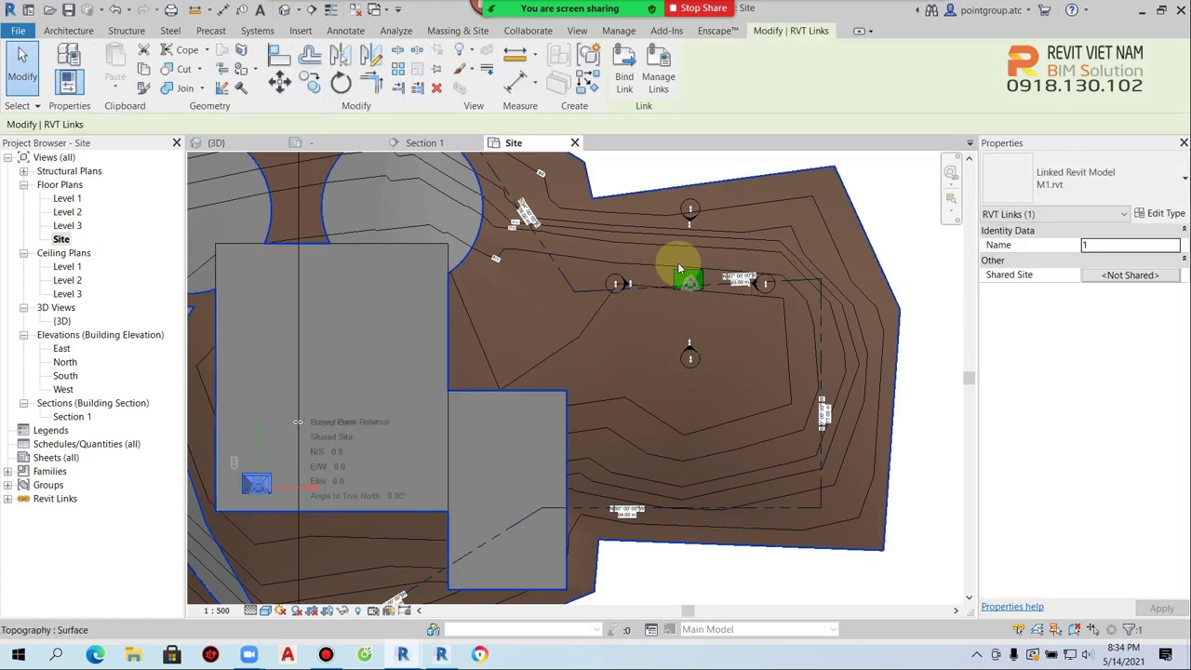
key(Escape)
click(686, 279)
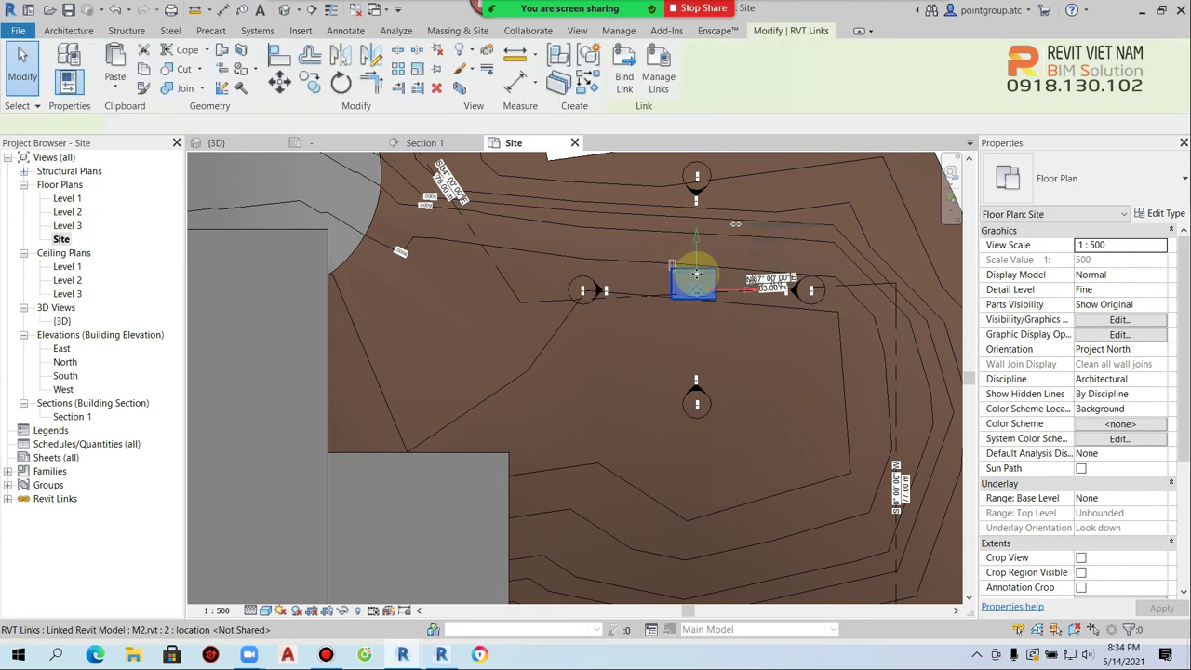
mouse_move(687, 280)
mouse_down()
mouse_move(316, 326)
mouse_move(293, 306)
mouse_up()
scroll(348, 372, up, 3)
scroll(374, 352, up, 2)
key(Escape)
click(328, 488)
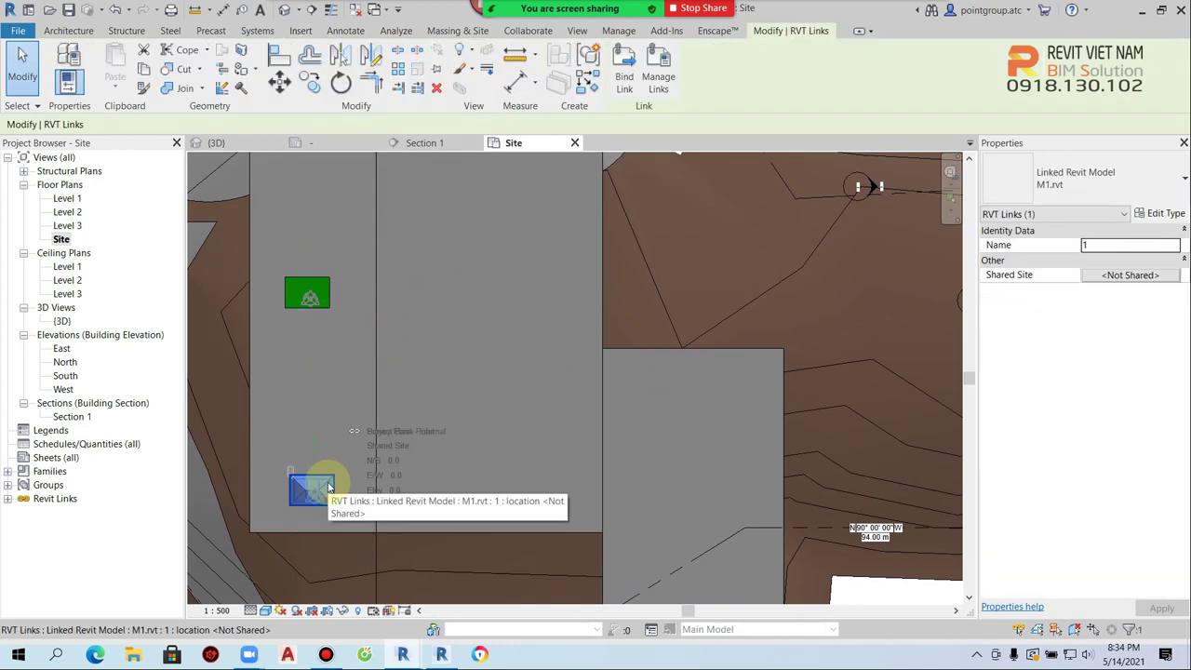
key(c)
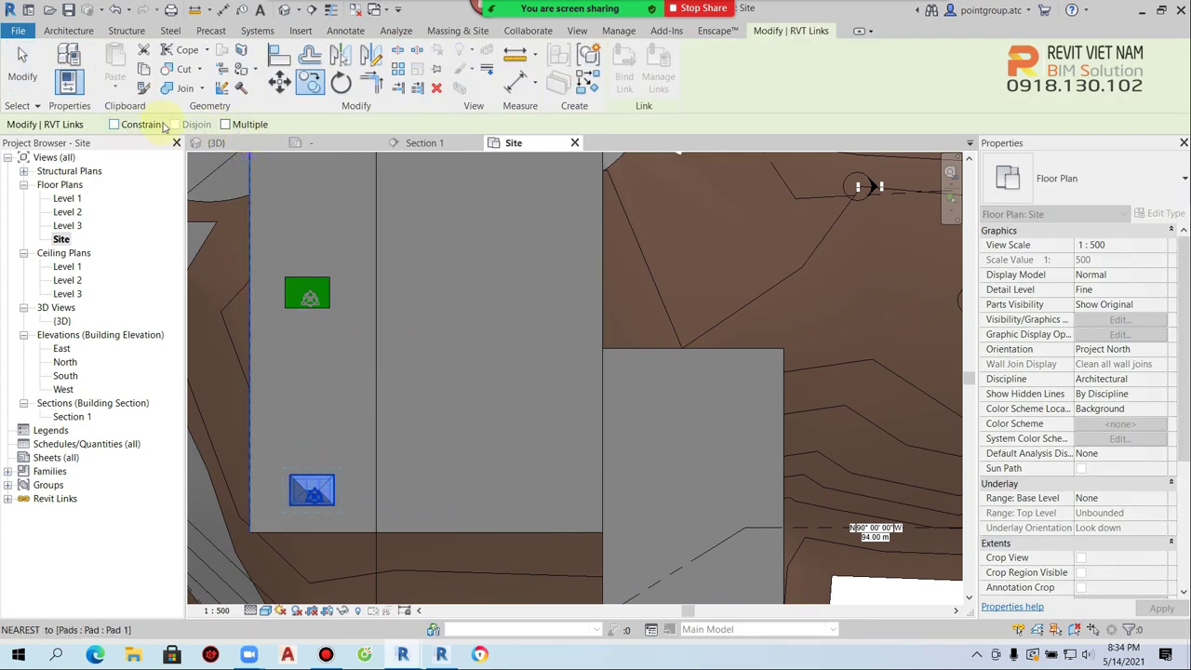
Copy the linked building nine times in rows across the large pad.
click(335, 480)
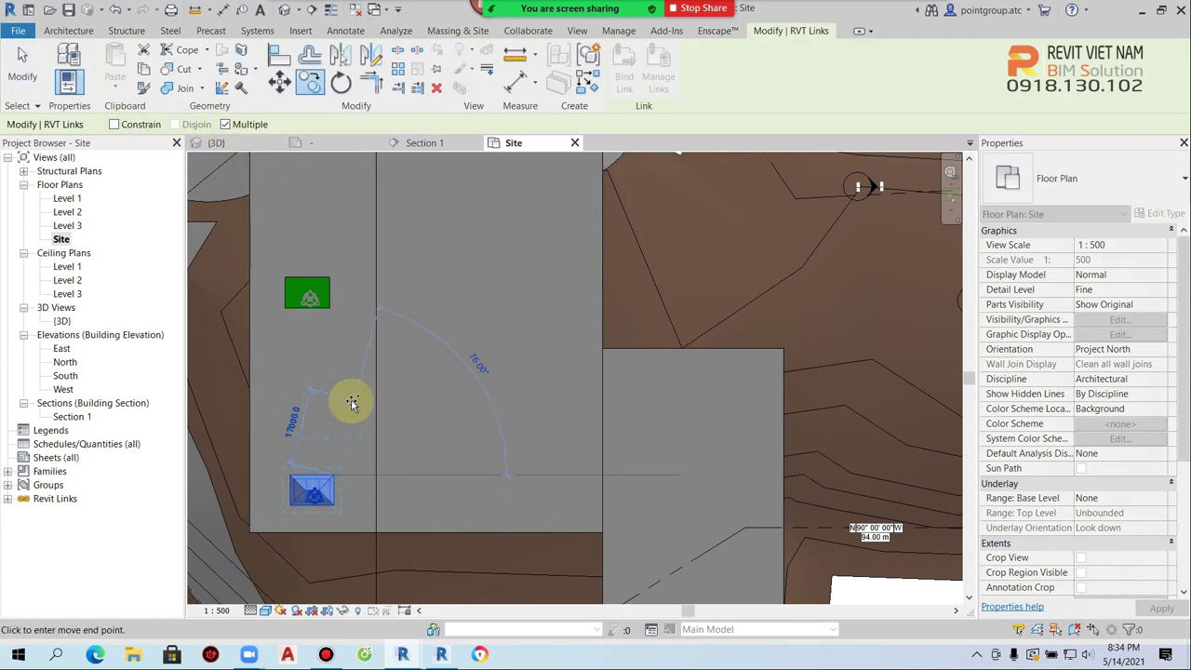
click(354, 406)
click(403, 381)
click(446, 322)
middle_drag(447, 322, 467, 436)
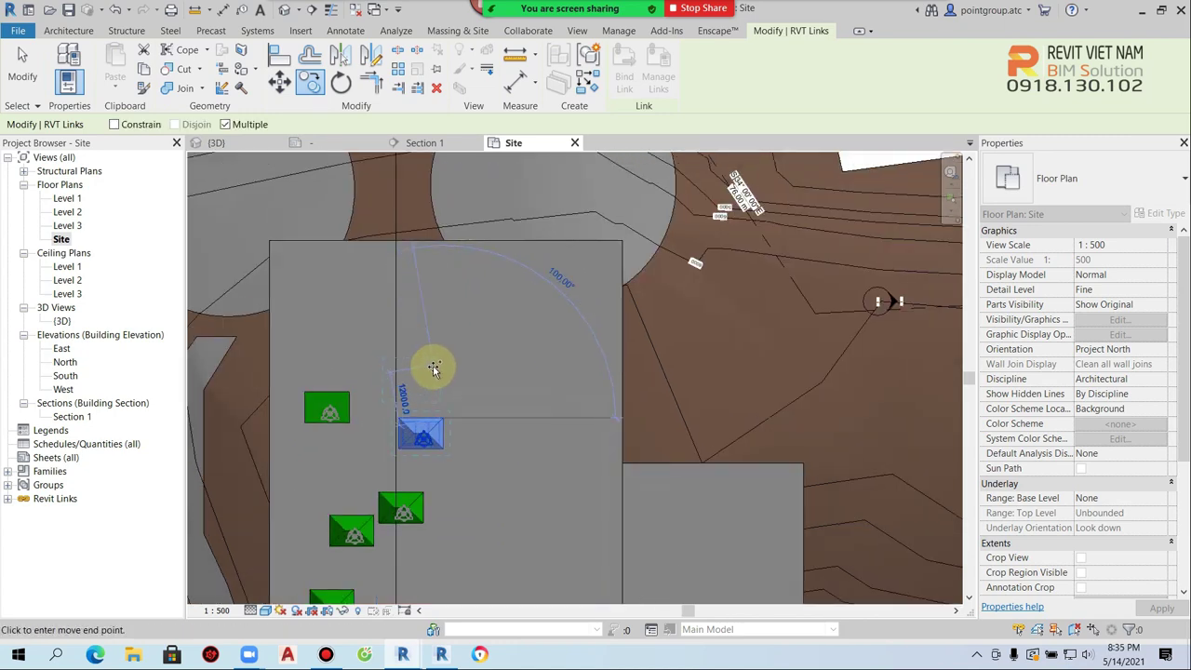
click(428, 353)
click(356, 327)
click(391, 277)
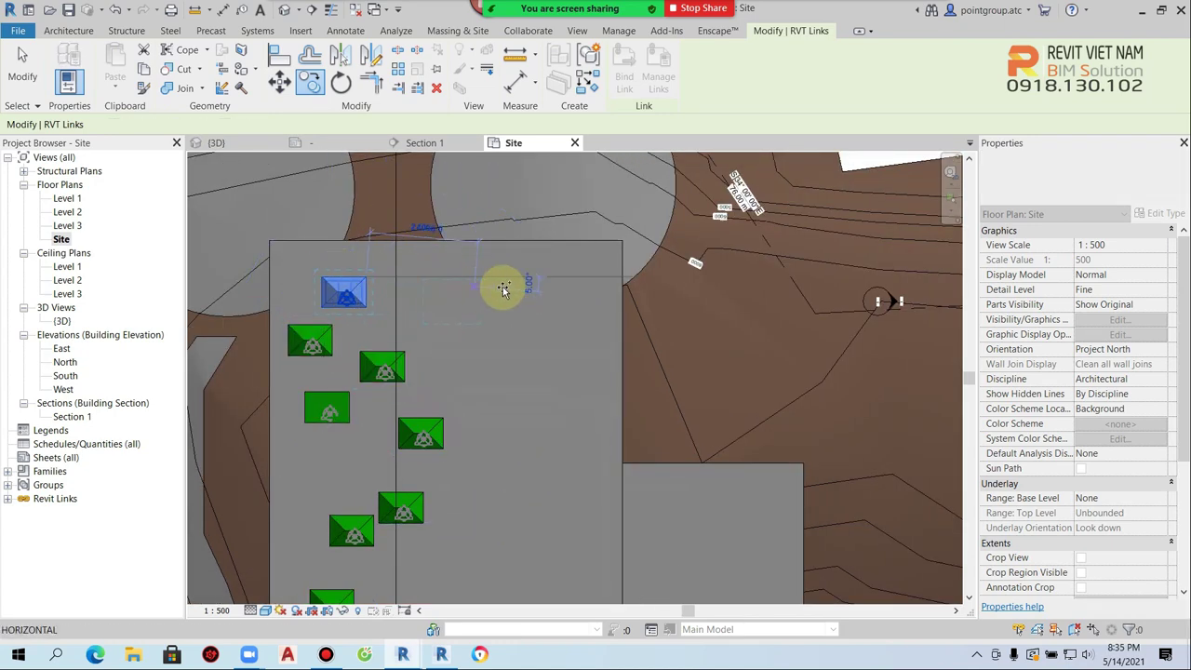
click(476, 284)
click(588, 285)
click(577, 409)
key(Escape)
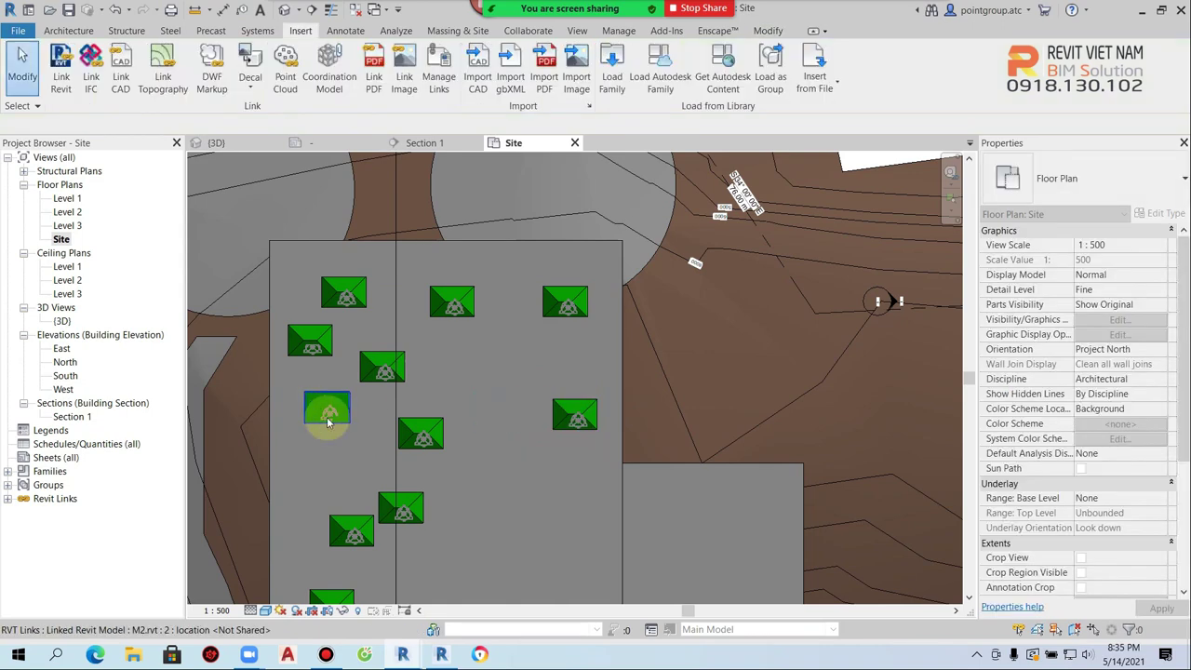
Copy a placed building five more times onto the lower and right-hand pads.
click(326, 411)
key(c)
key(o)
click(330, 419)
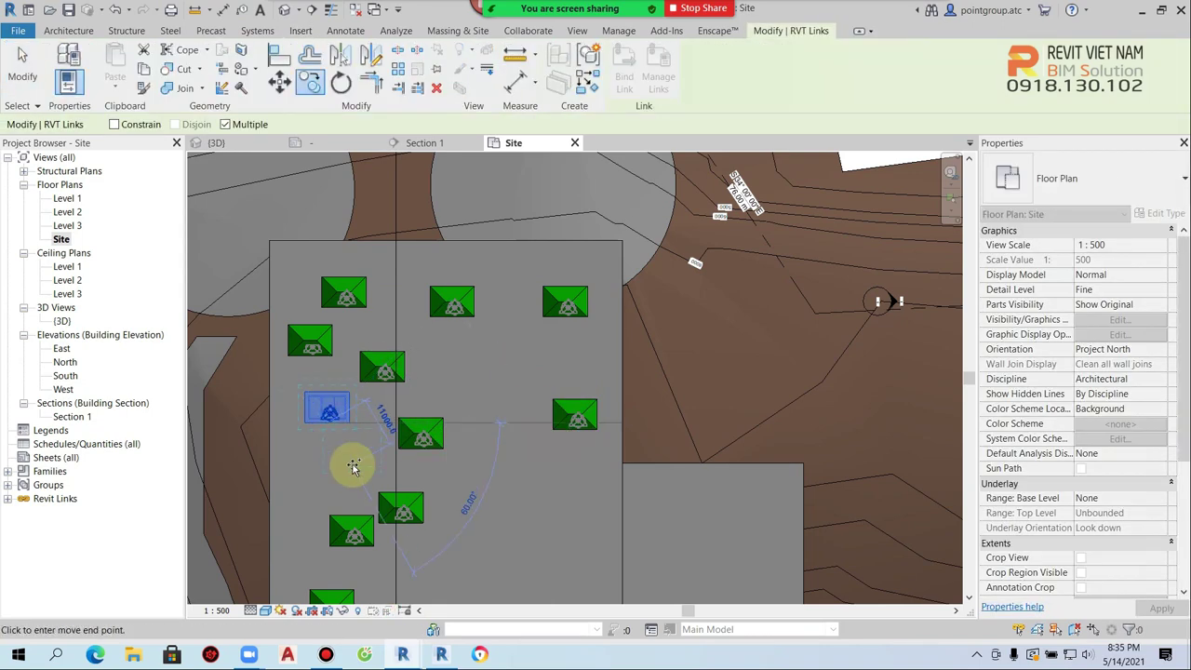
middle_drag(487, 517, 418, 471)
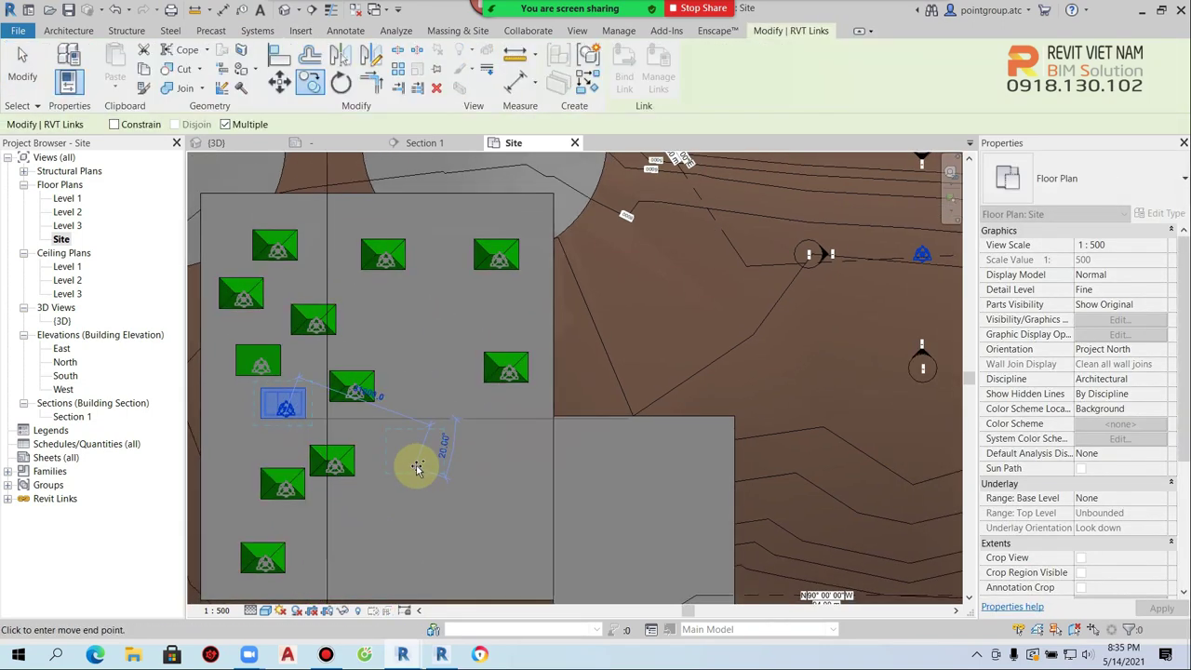
click(410, 535)
click(445, 581)
click(453, 564)
middle_drag(536, 495, 460, 425)
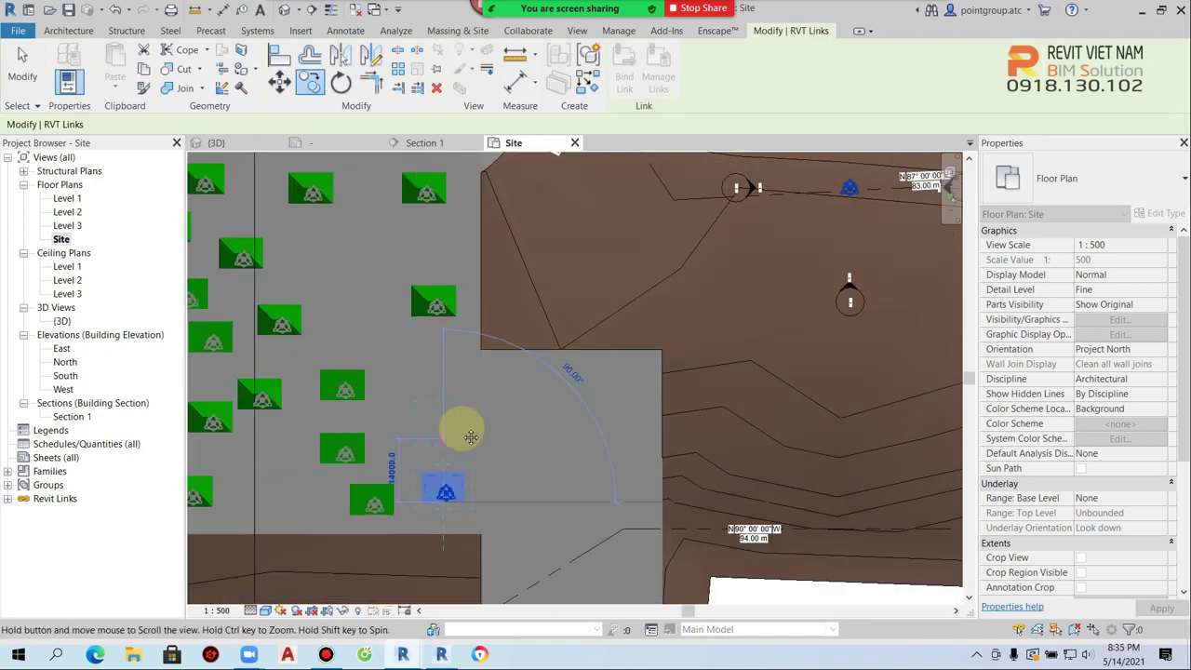
click(515, 395)
click(622, 395)
key(Escape)
scroll(547, 379, down, 5)
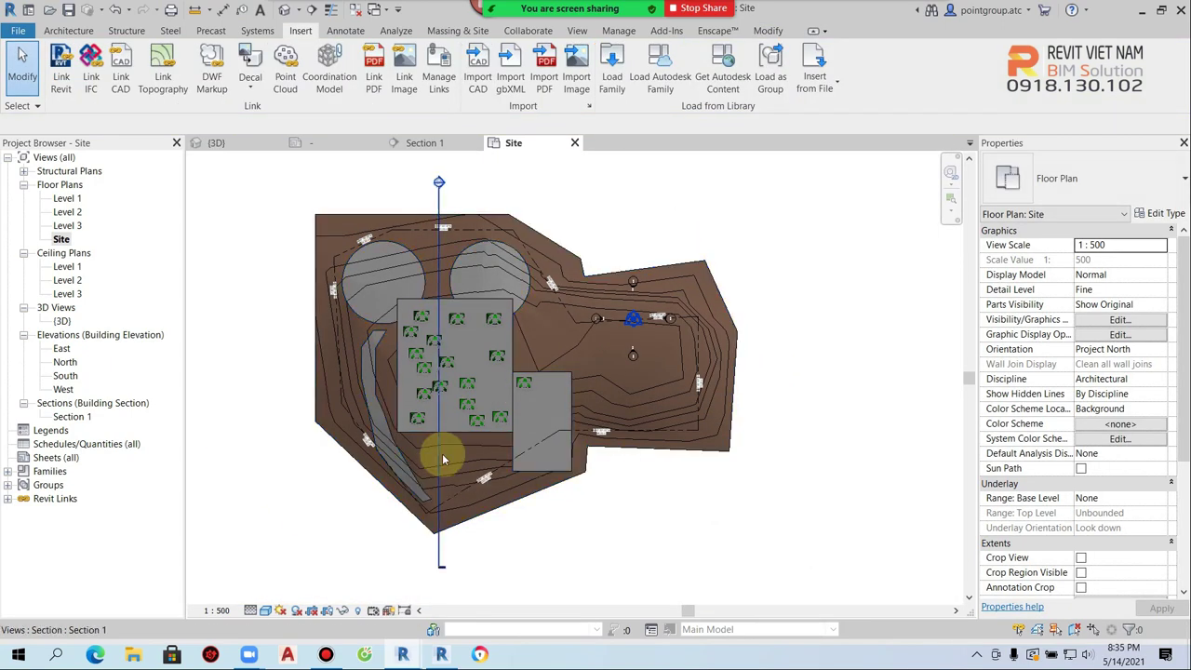
Draw Section 2 like Section 1, cutting west to east across the site.
click(442, 454)
key(Escape)
click(444, 205)
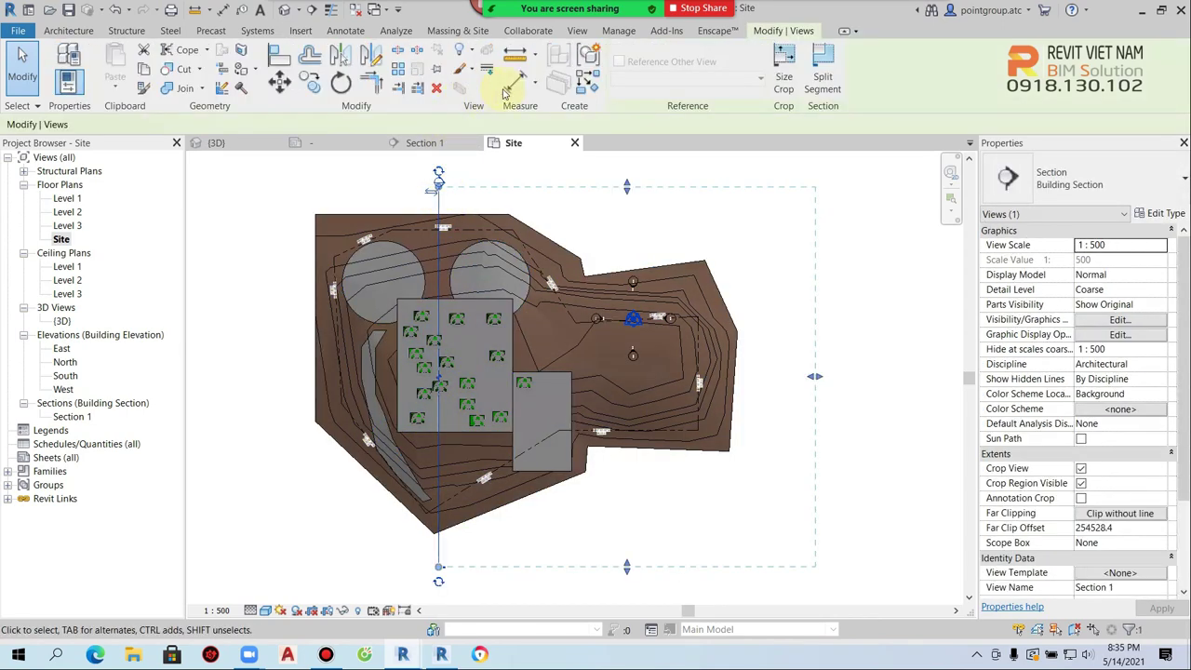
click(586, 82)
click(279, 405)
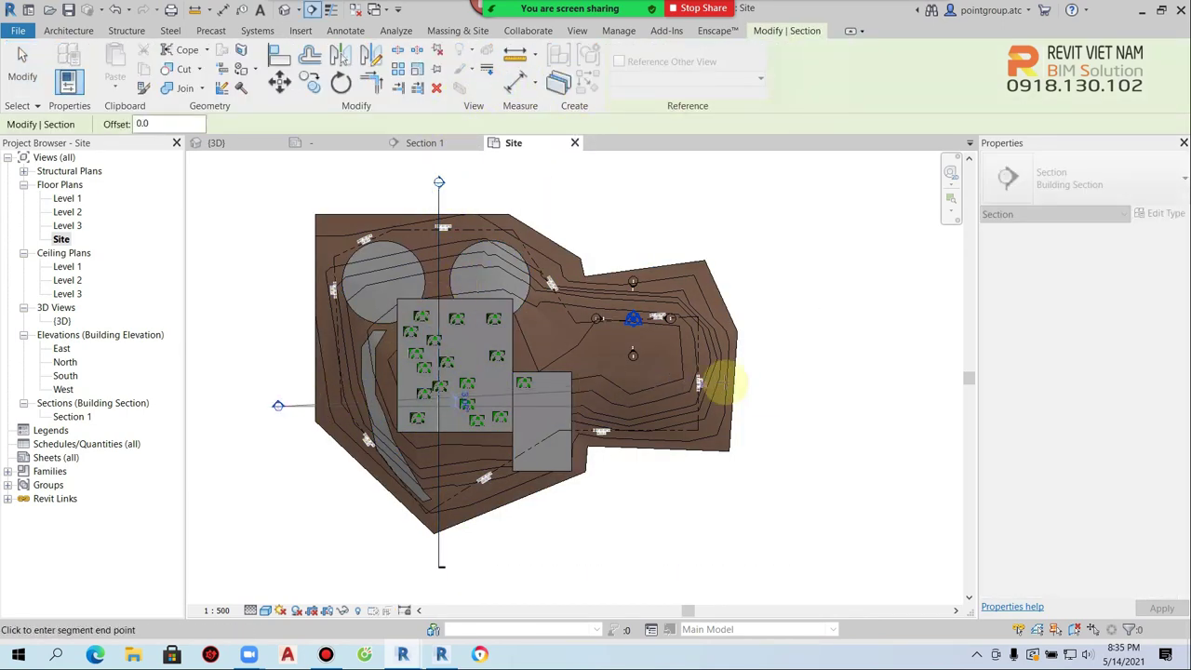
click(803, 405)
key(Escape)
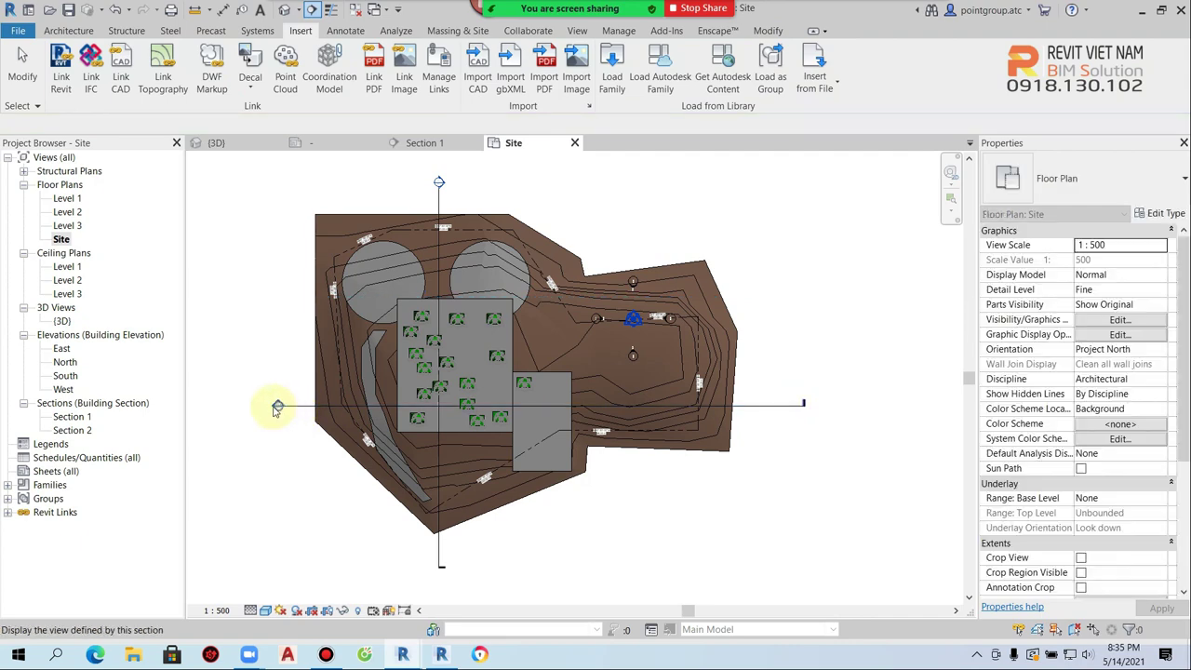
Open Section 2 and drag the top of its crop region upward.
double_click(278, 408)
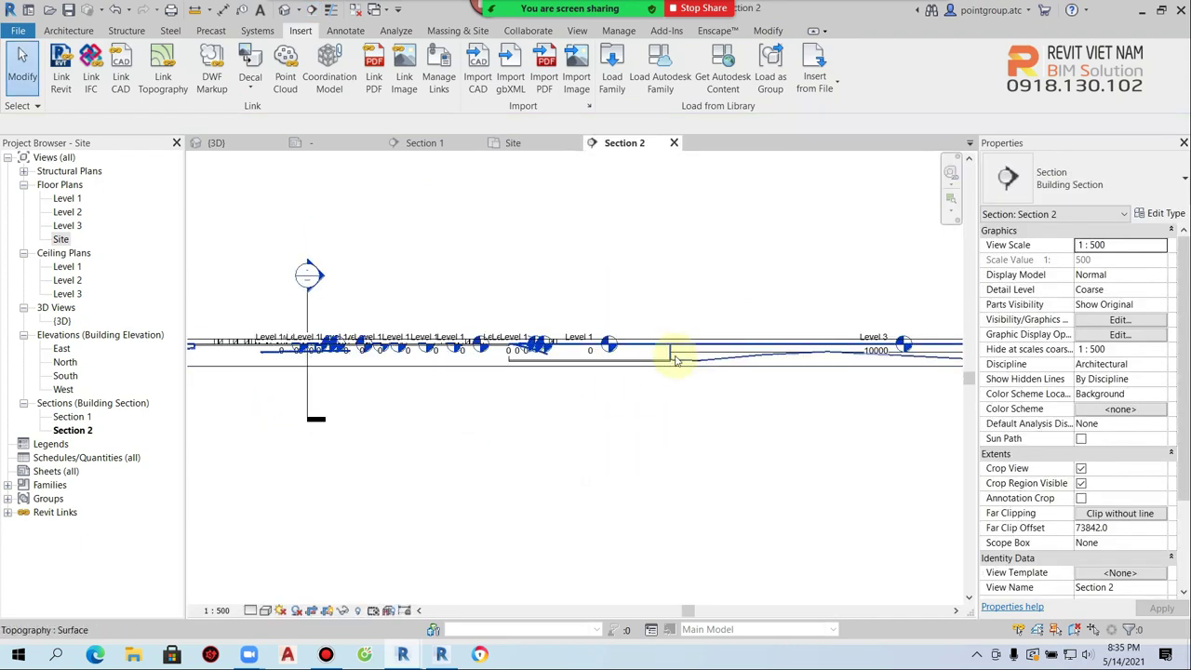
click(666, 347)
drag(602, 344, 587, 237)
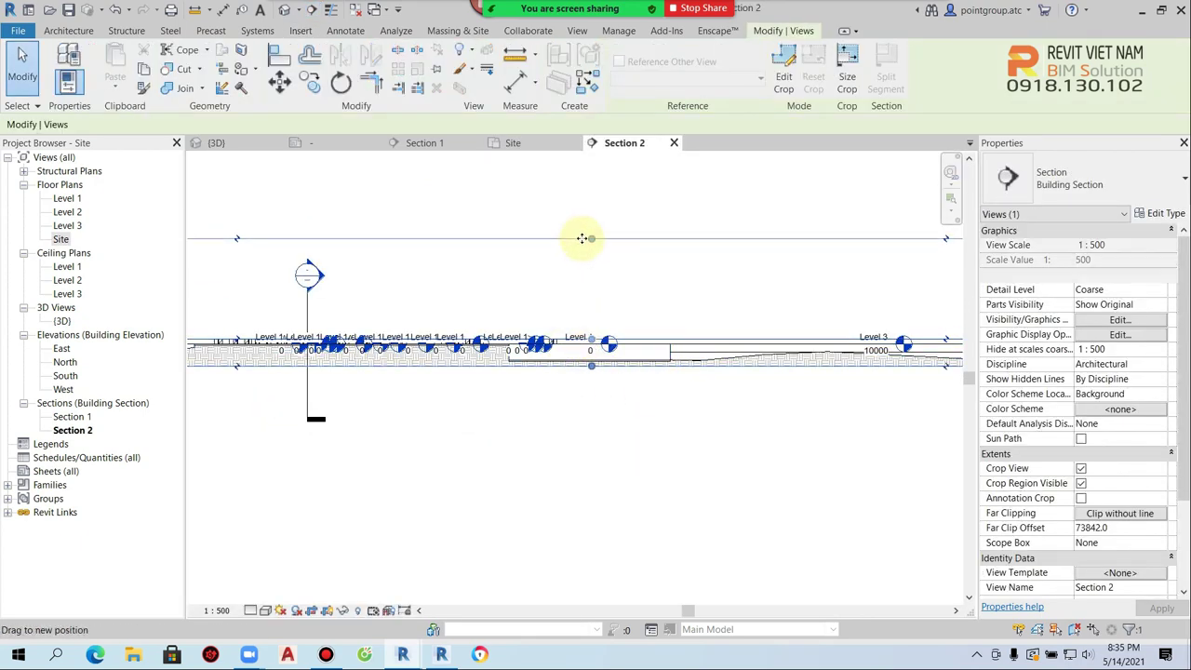
scroll(499, 369, up, 2)
scroll(512, 419, down, 1)
click(519, 439)
scroll(530, 442, down, 1)
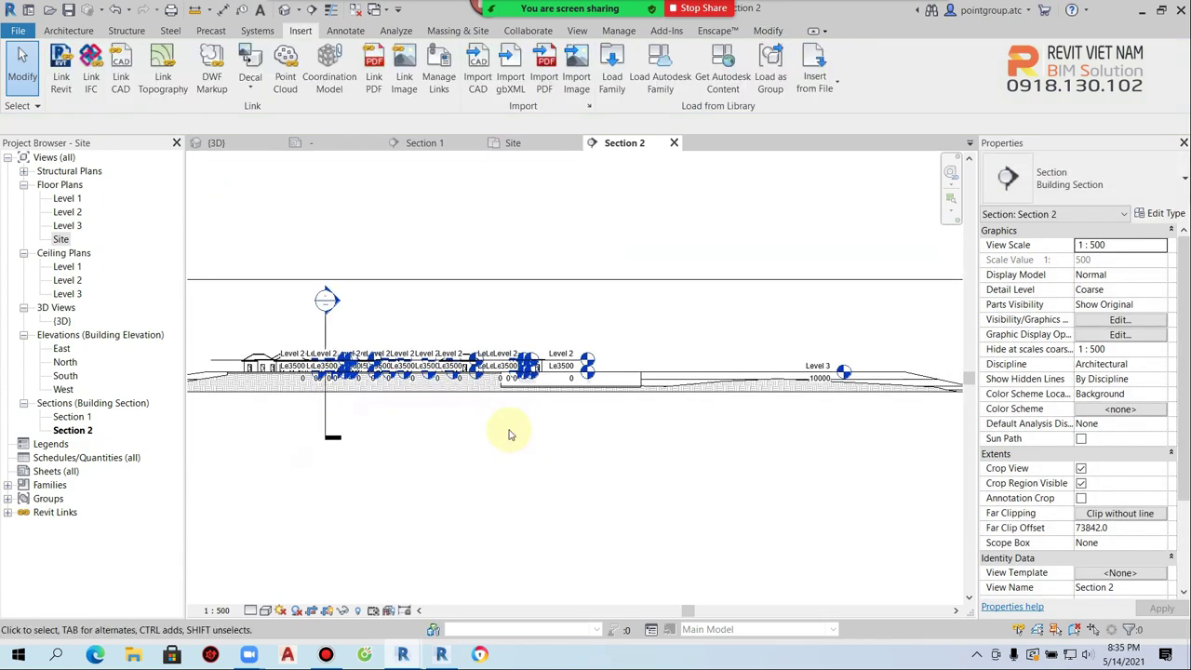
key(v)
key(g)
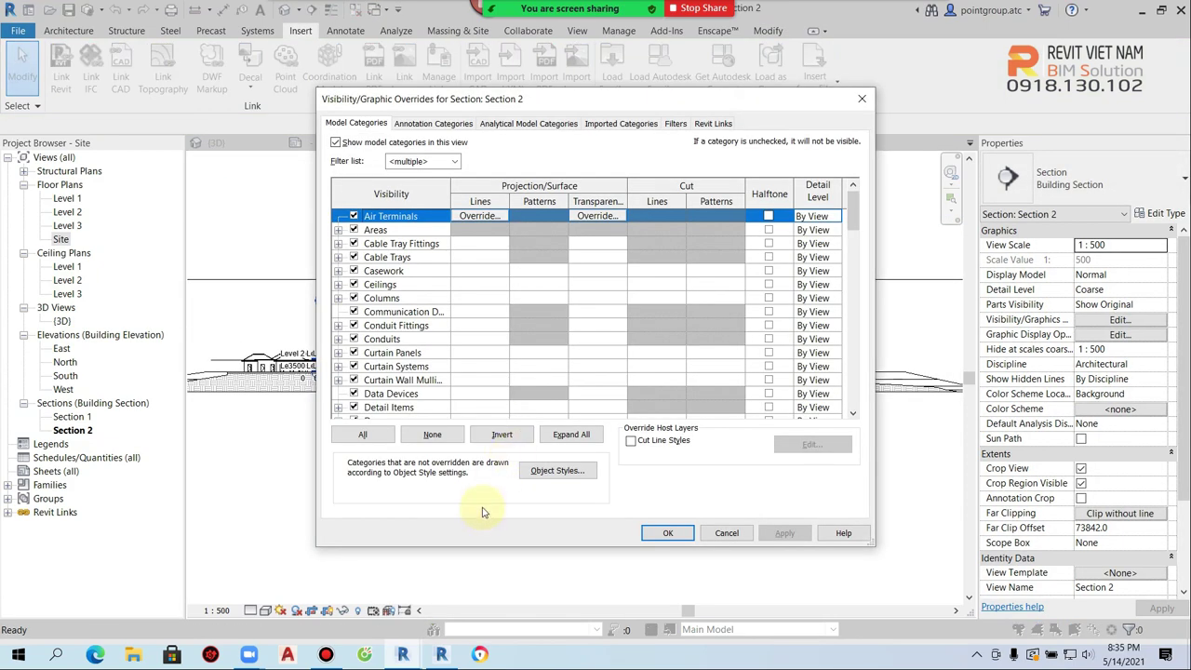
Set M1.rvt link display to Custom with custom annotation categories, hiding Levels.
click(716, 124)
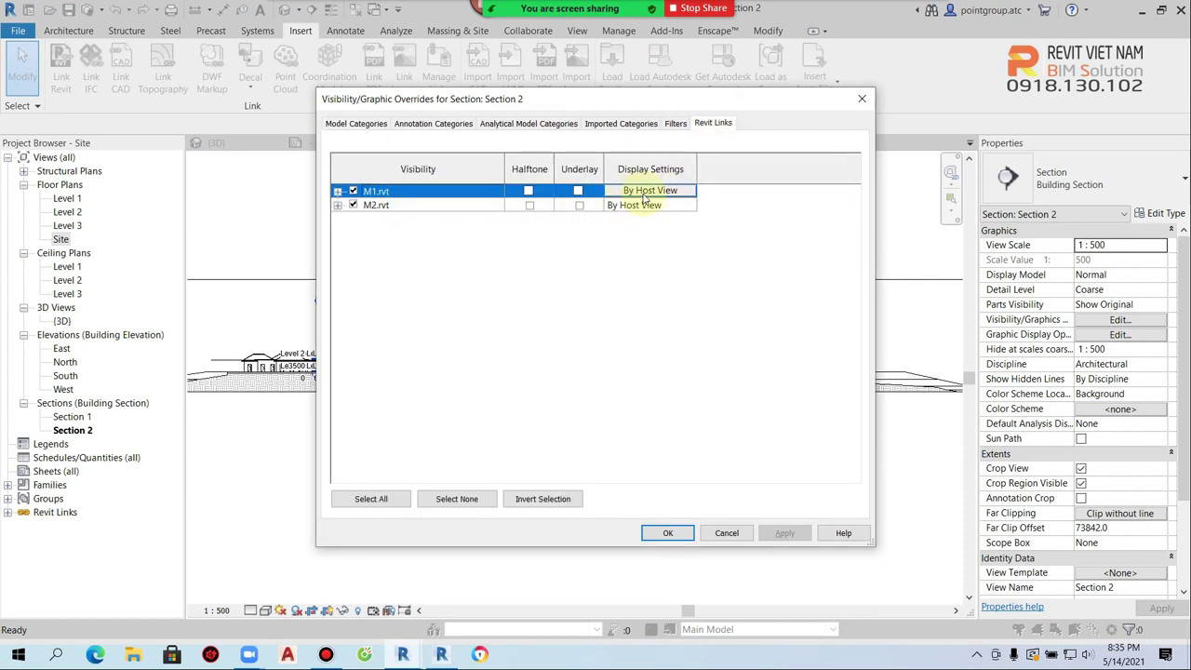
click(641, 196)
click(518, 154)
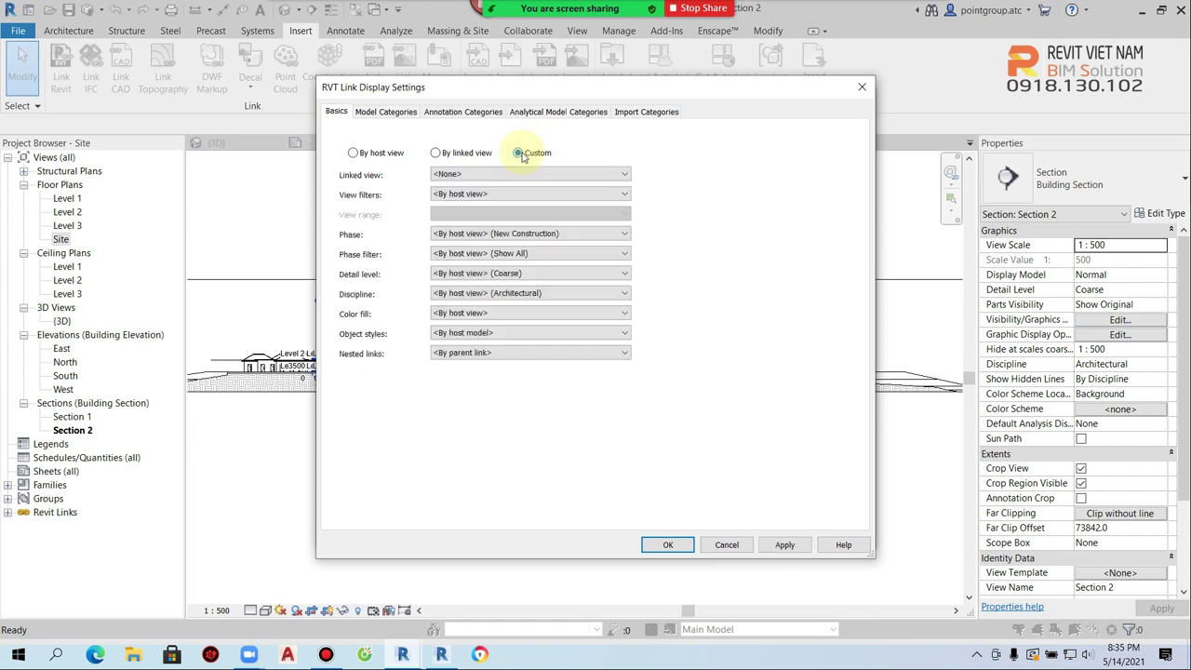
click(472, 114)
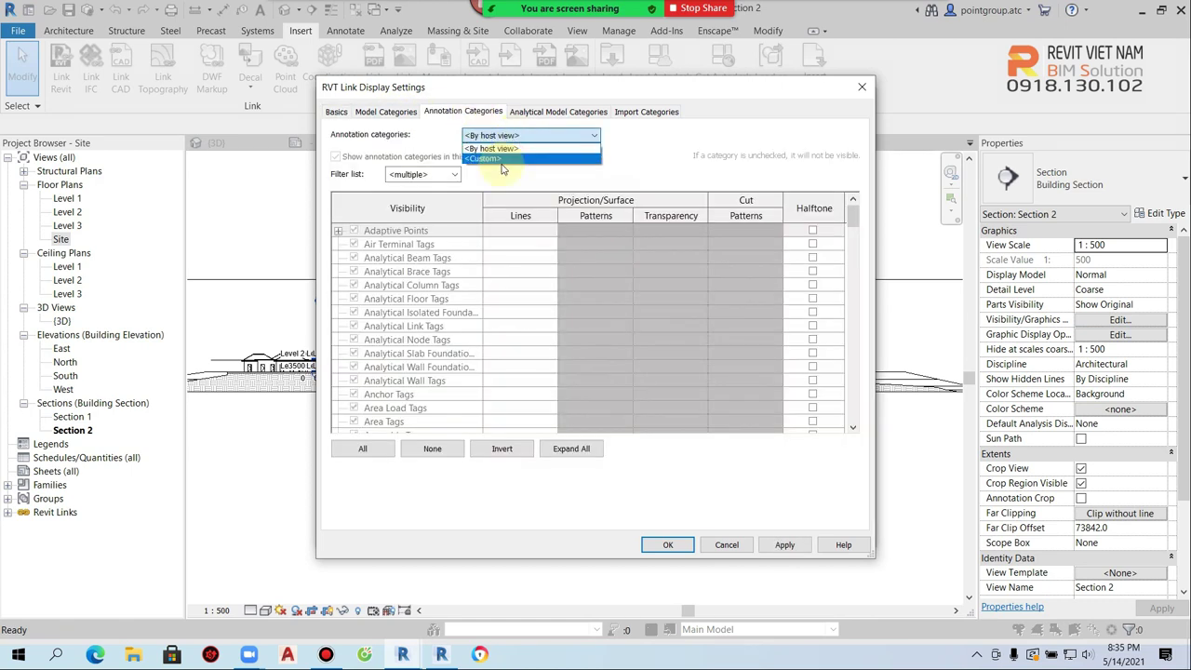
click(502, 158)
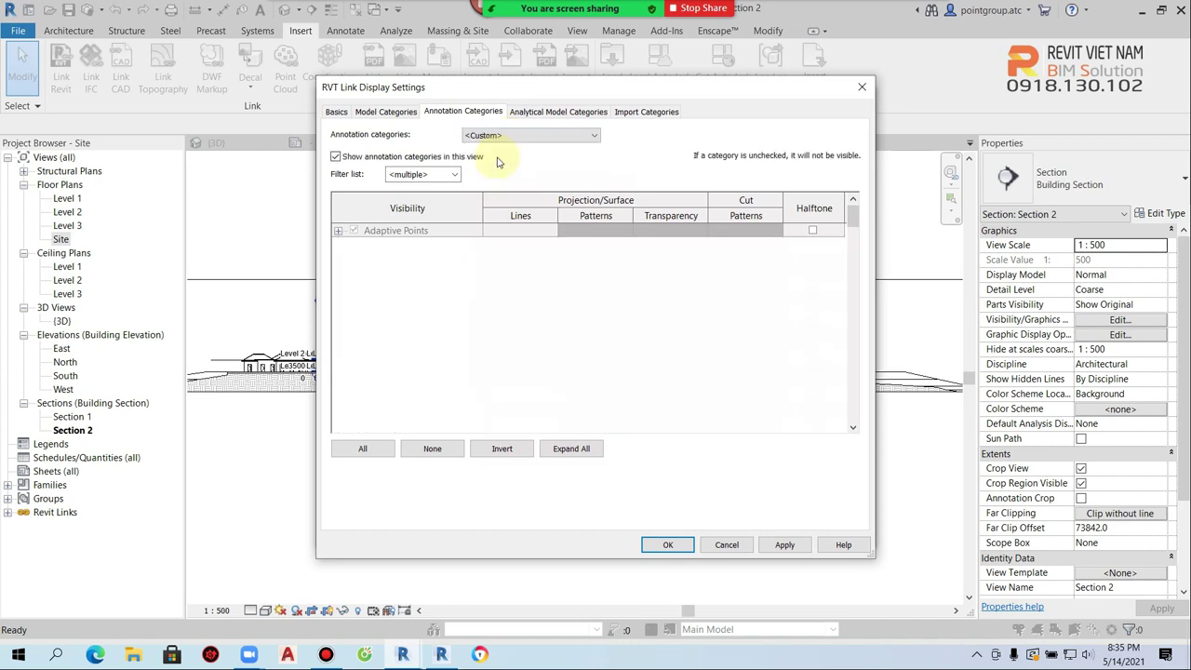
click(427, 284)
scroll(424, 316, down, 10)
click(355, 367)
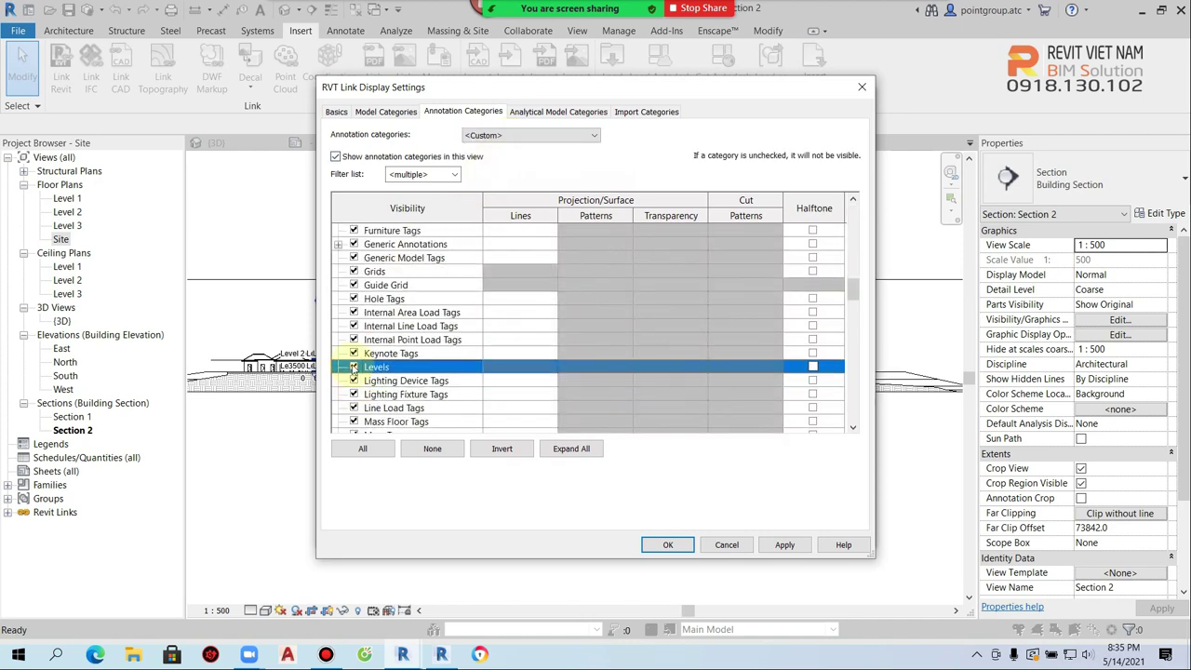
click(668, 545)
Apply the same Custom settings to M2.rvt, hiding Levels, and confirm the overrides.
click(649, 206)
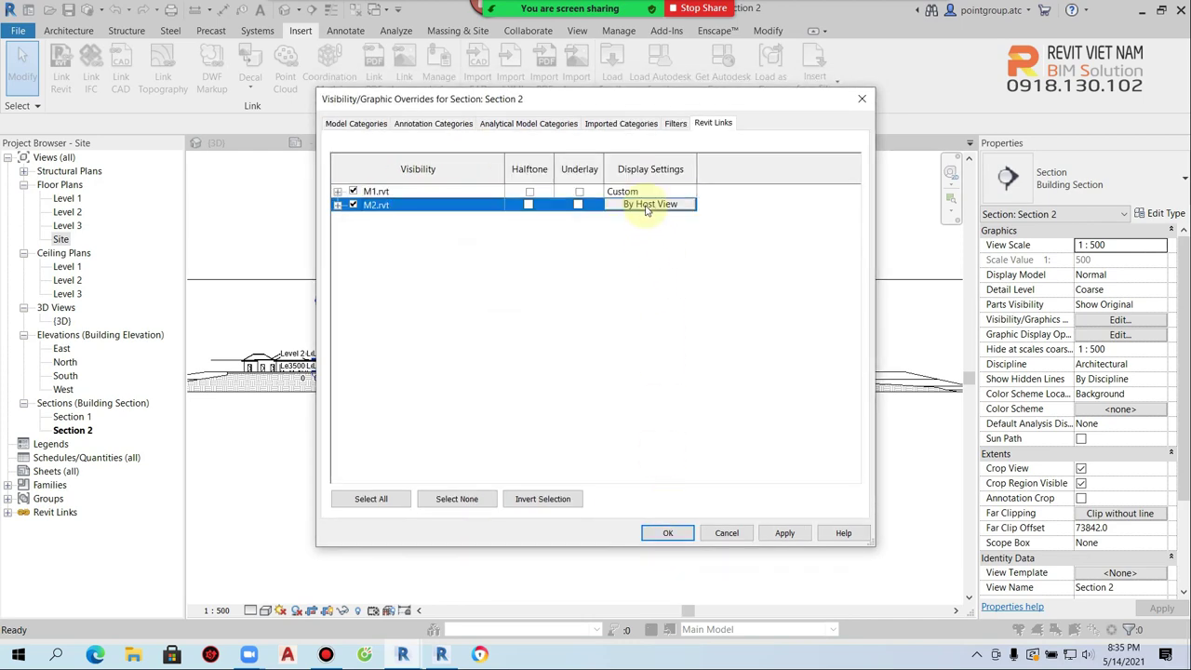
click(649, 207)
click(525, 153)
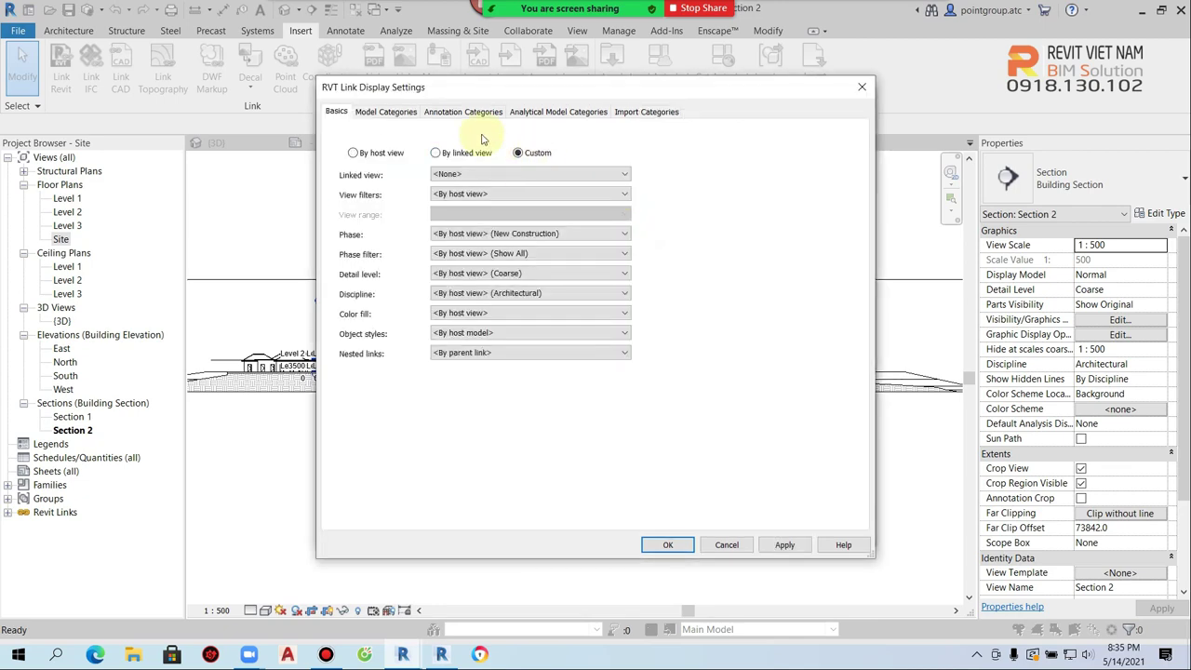
click(454, 113)
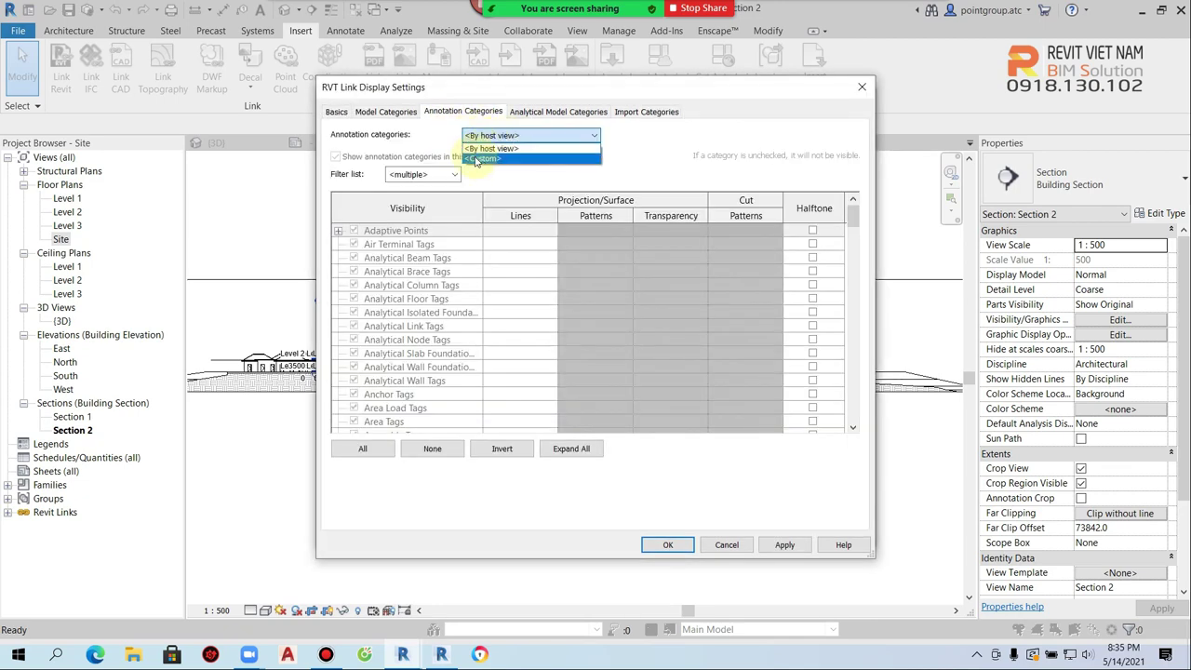
click(500, 159)
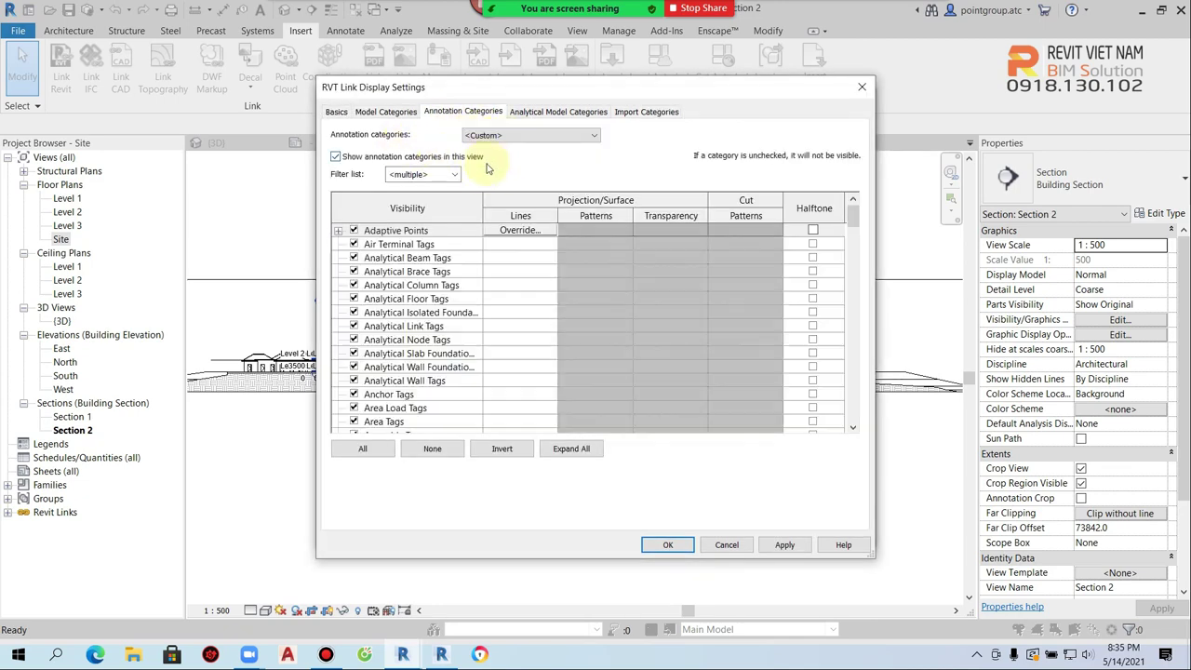
click(427, 297)
key(l)
scroll(362, 356, down, 2)
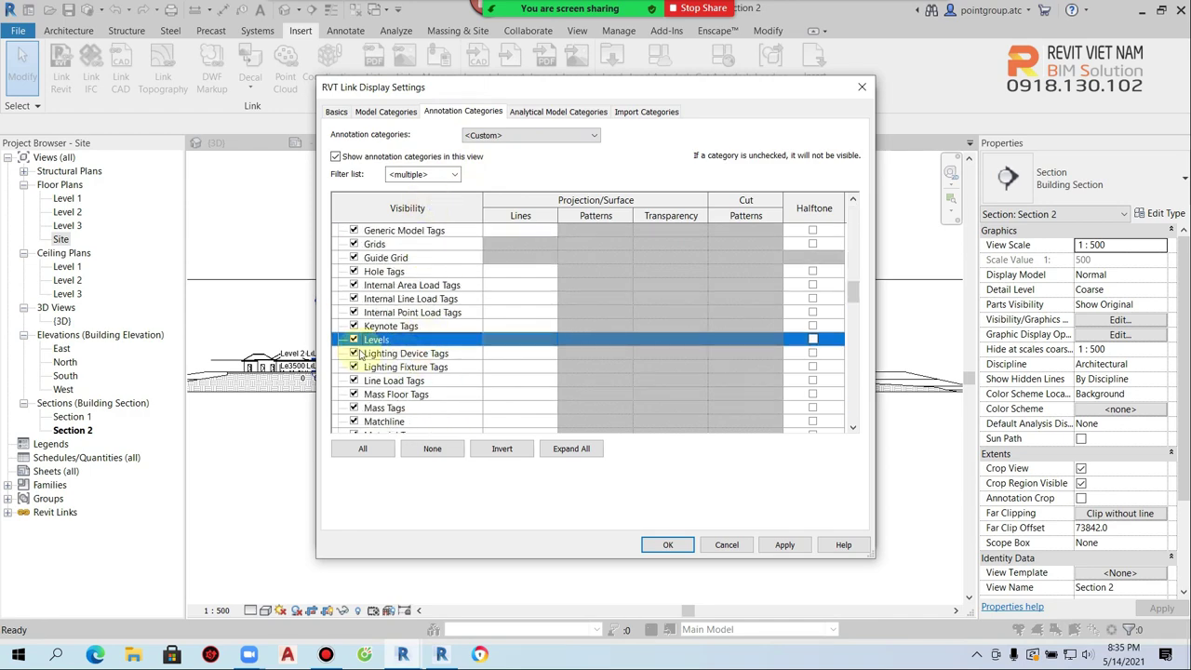
click(667, 544)
click(665, 534)
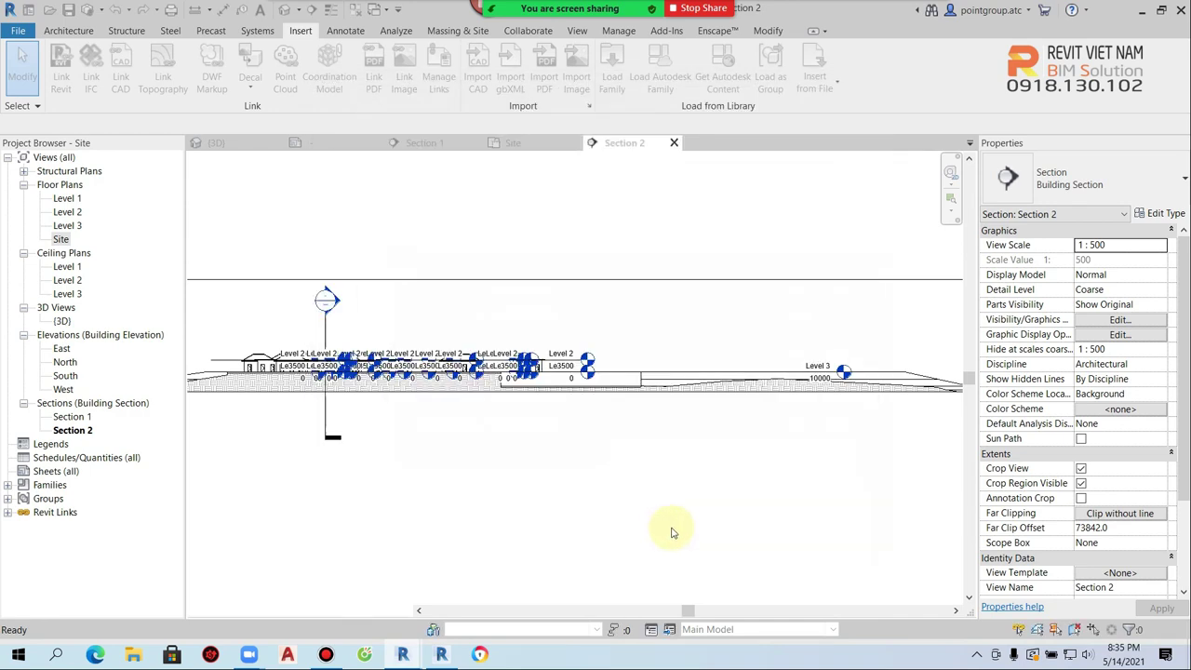
Zoom around Section 2 to inspect the level lines near the right-hand building.
scroll(434, 313, up, 2)
scroll(665, 388, down, 3)
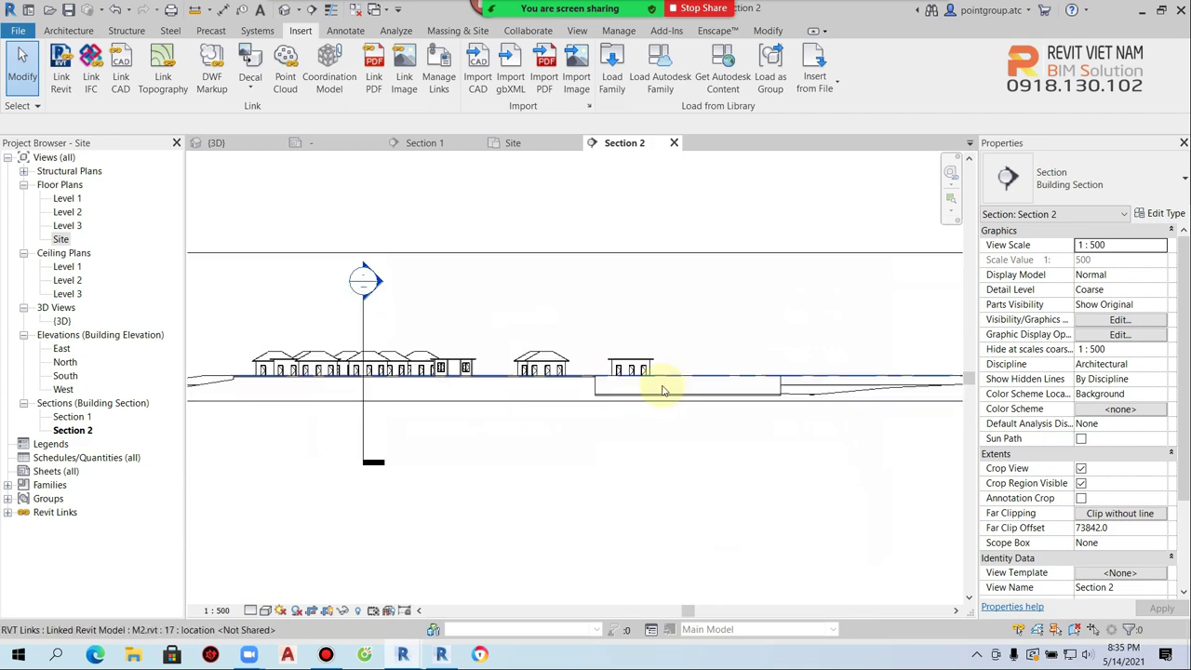
scroll(723, 379, up, 2)
scroll(744, 349, up, 3)
click(745, 349)
scroll(726, 340, down, 3)
scroll(617, 314, up, 1)
scroll(651, 358, up, 1)
click(650, 359)
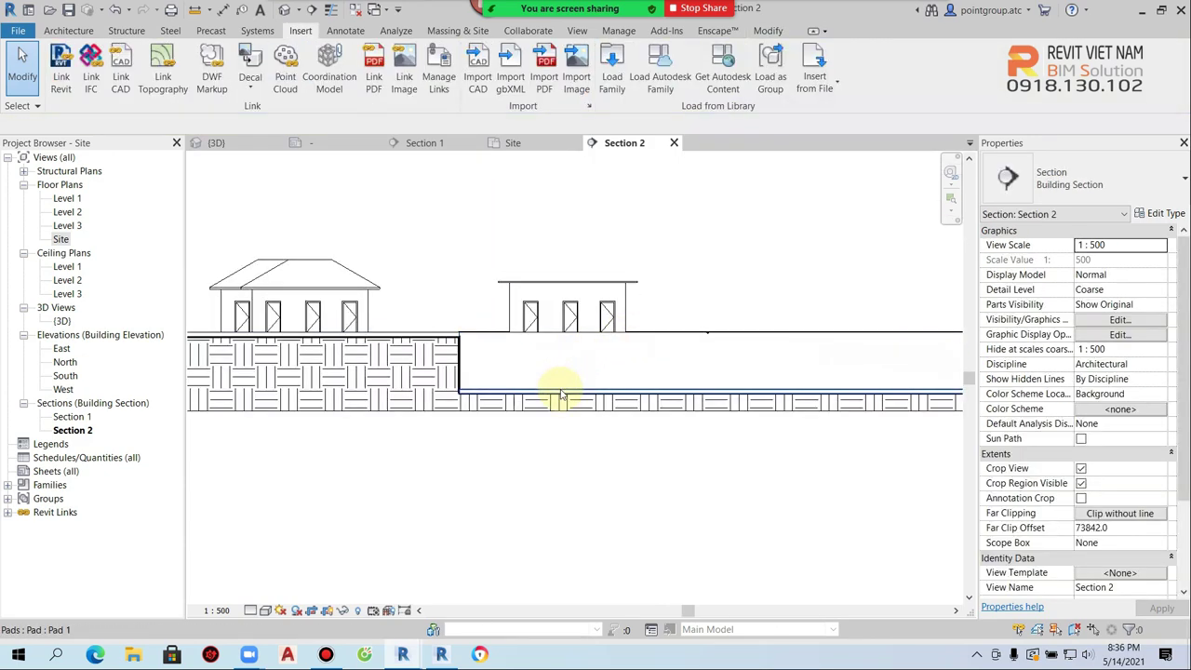
Move the right-hand linked building 4000 down onto its pad, then open {3D}.
click(622, 298)
click(281, 83)
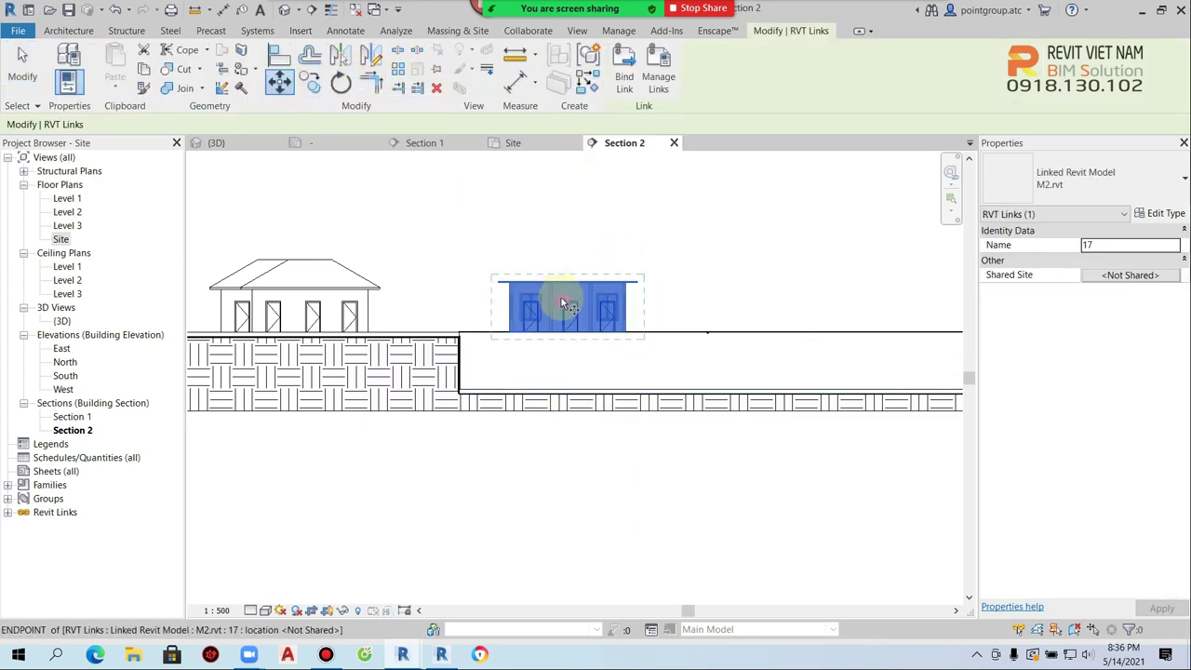
click(554, 389)
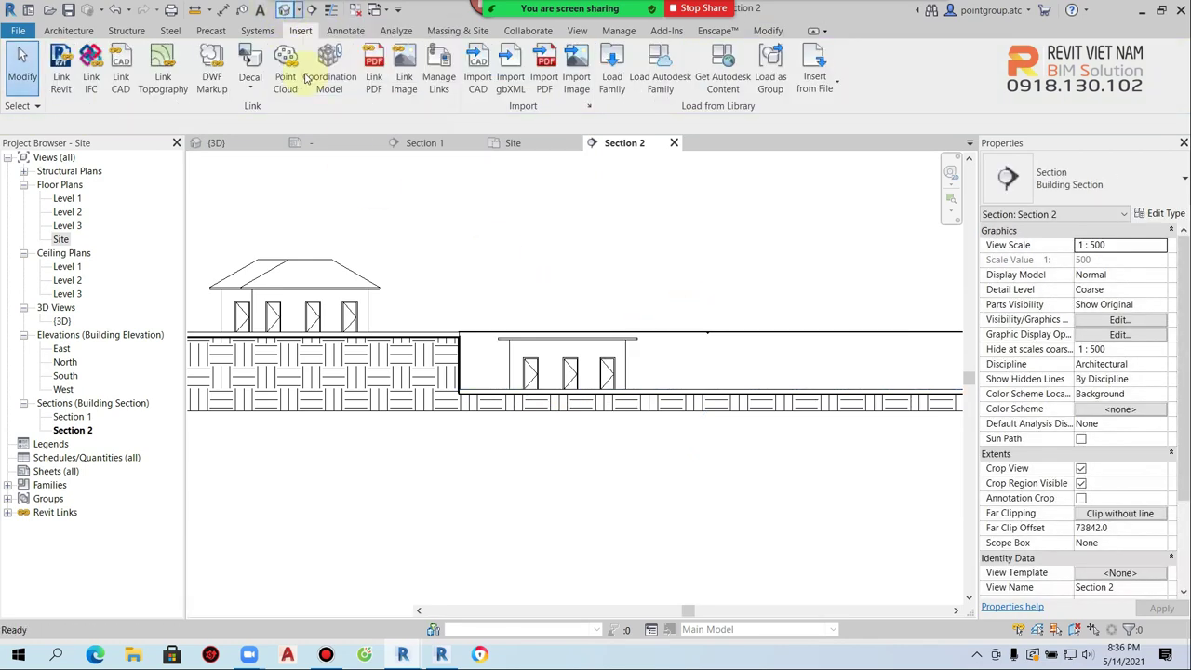
click(285, 10)
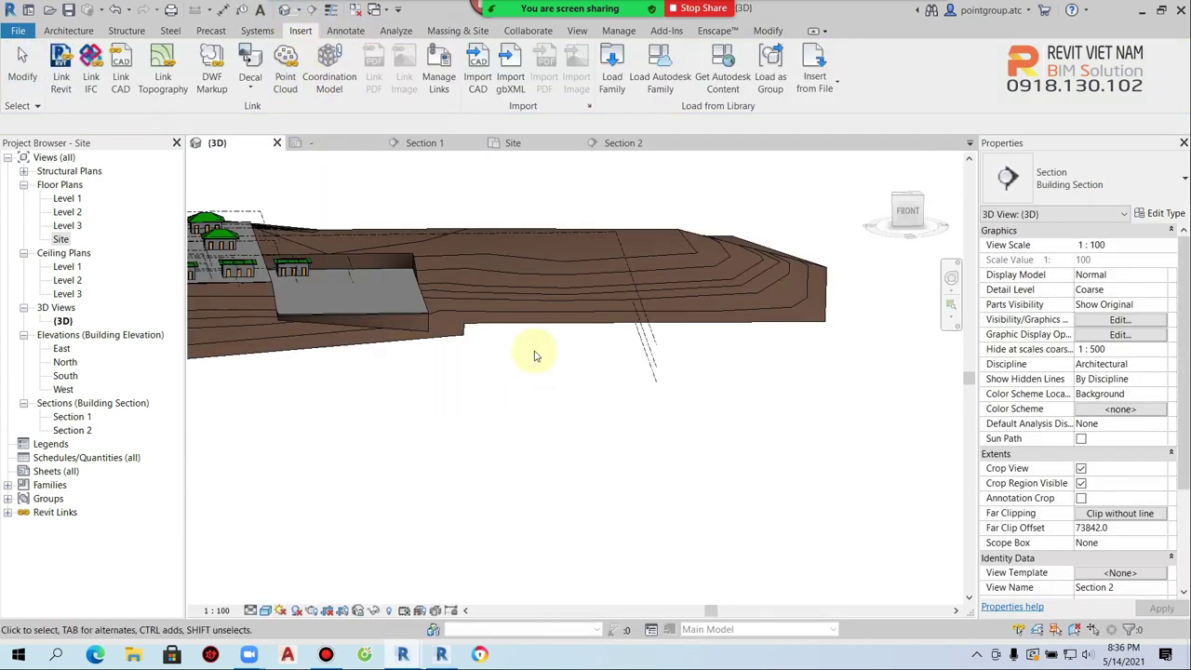
Orbit over the pads, cancel a Match Type attempt, and reopen the Site floor plan.
mouse_move(352, 277)
shift+middle_down()
mouse_move(631, 505)
mouse_move(620, 467)
shift+middle_up()
scroll(500, 389, down, 3)
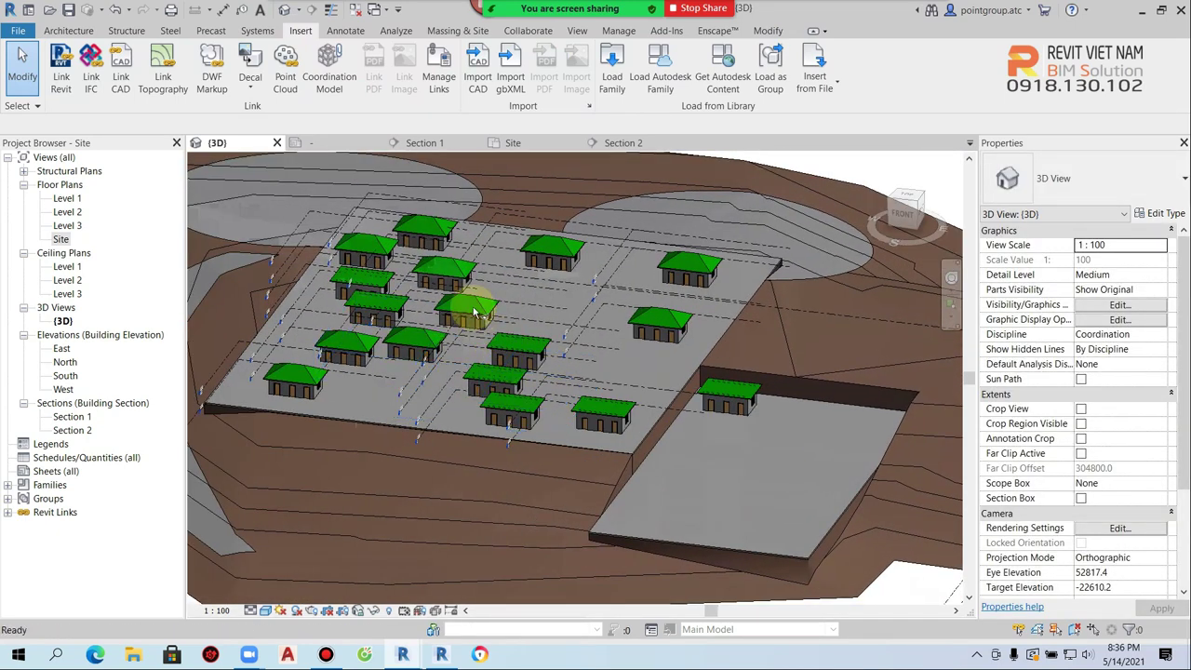
key(m)
key(a)
click(454, 276)
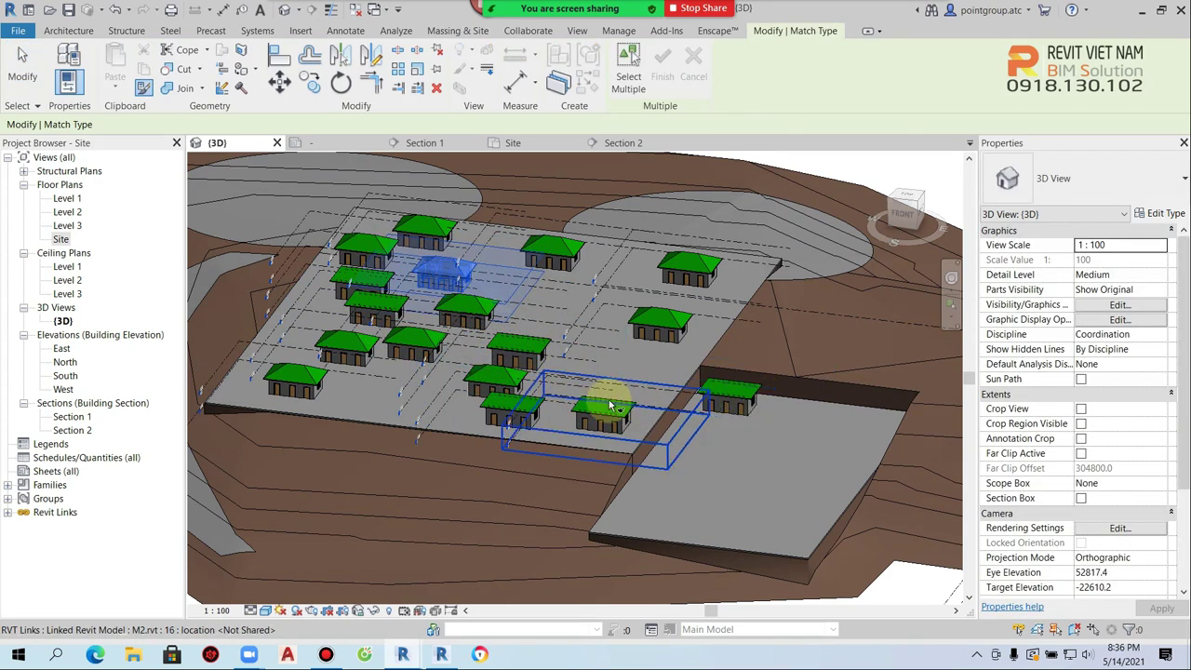
key(Escape)
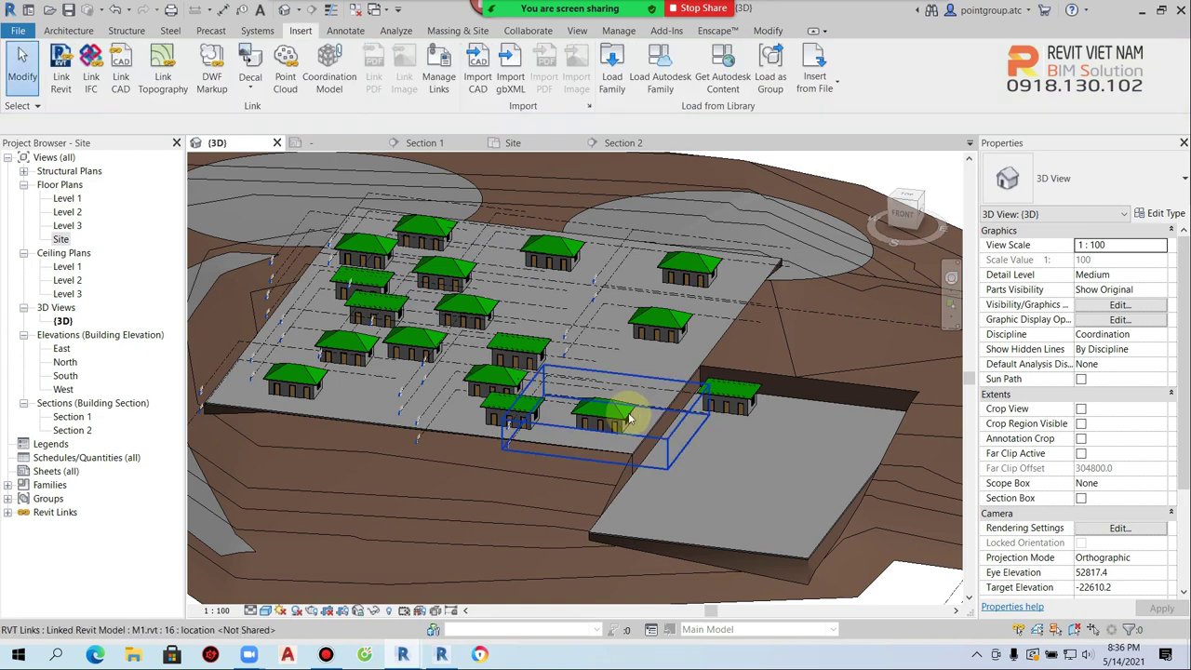
double_click(60, 239)
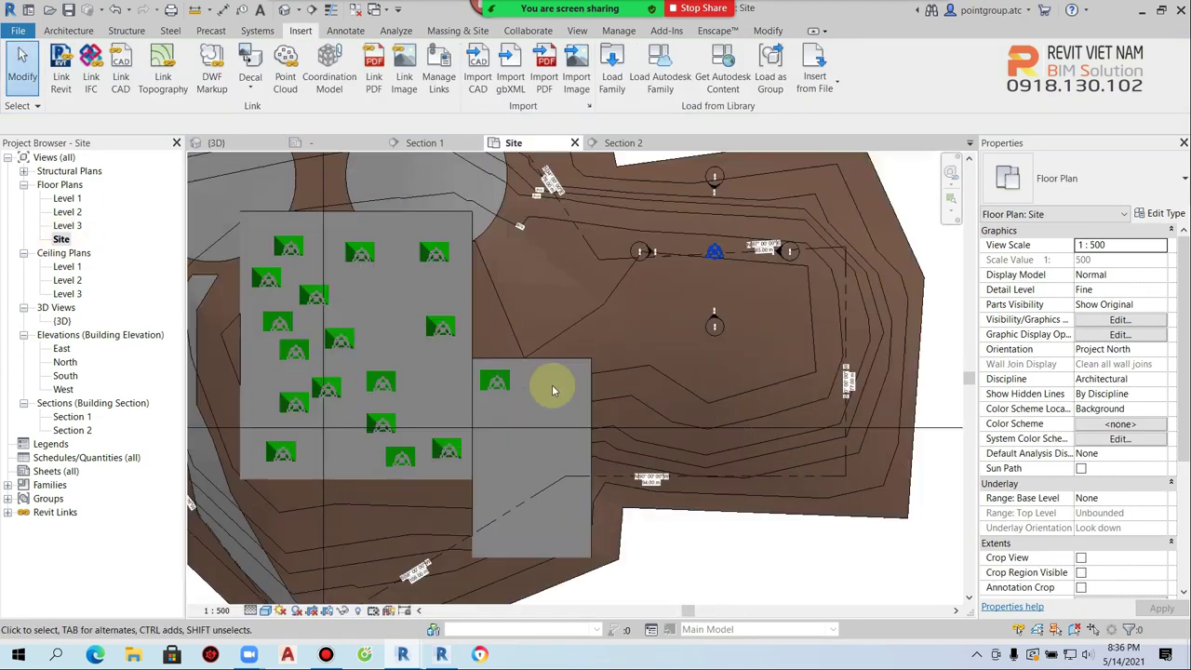
Select the M2 linked house on the right pad and check its visibility settings without changes.
scroll(521, 391, up, 3)
click(491, 365)
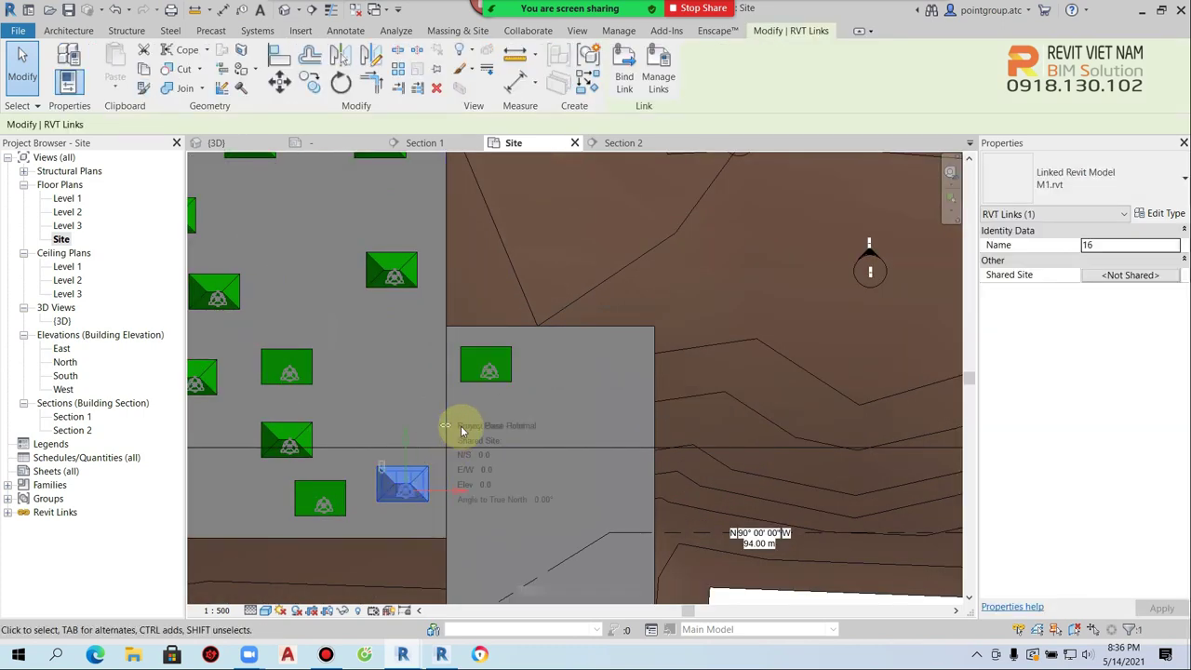
click(503, 372)
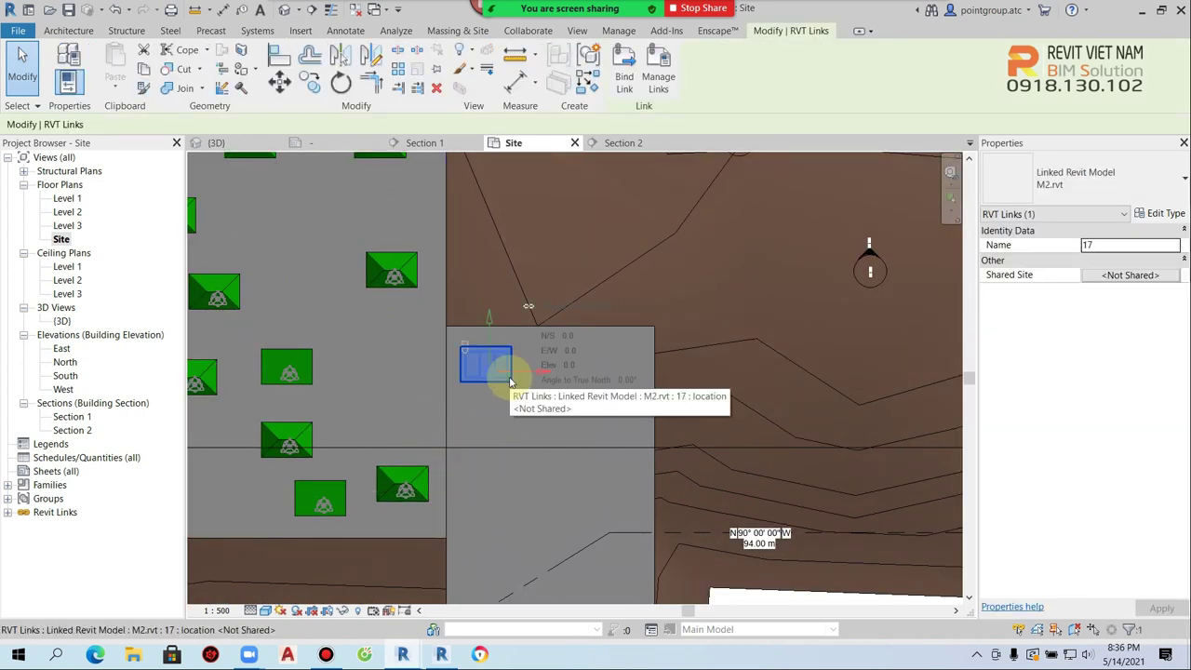
key(v)
key(g)
click(726, 533)
Copy the M2 house several times diagonally down the lower-right pad, then view it in 3D.
click(638, 497)
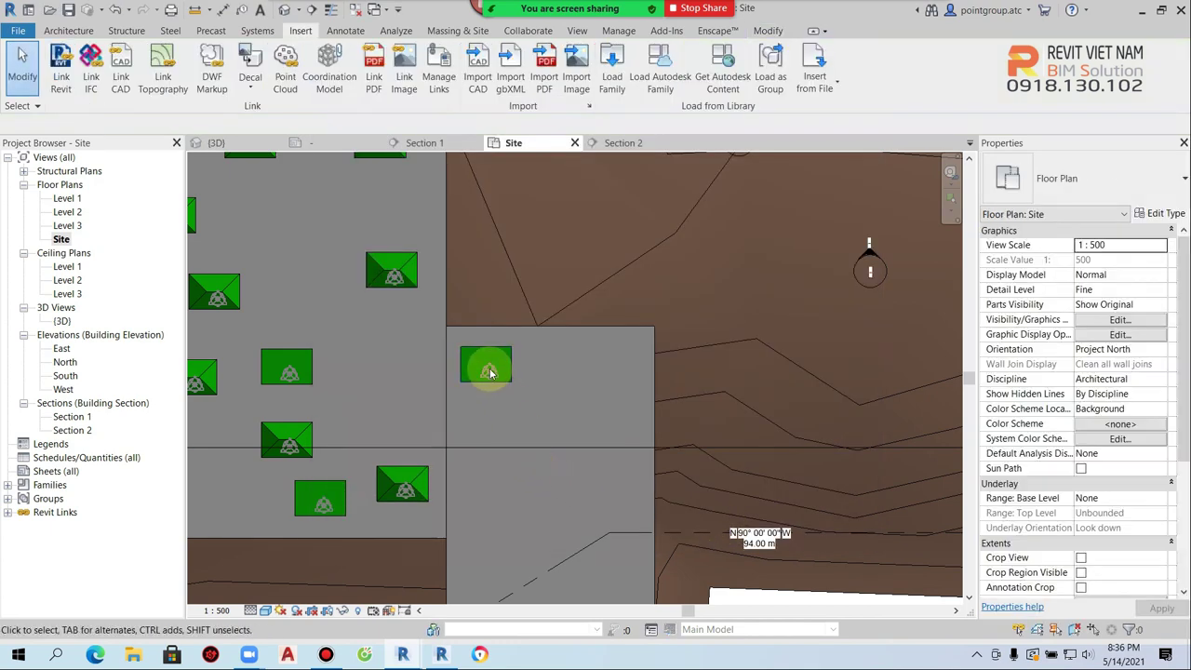
click(503, 380)
drag(502, 382, 613, 492)
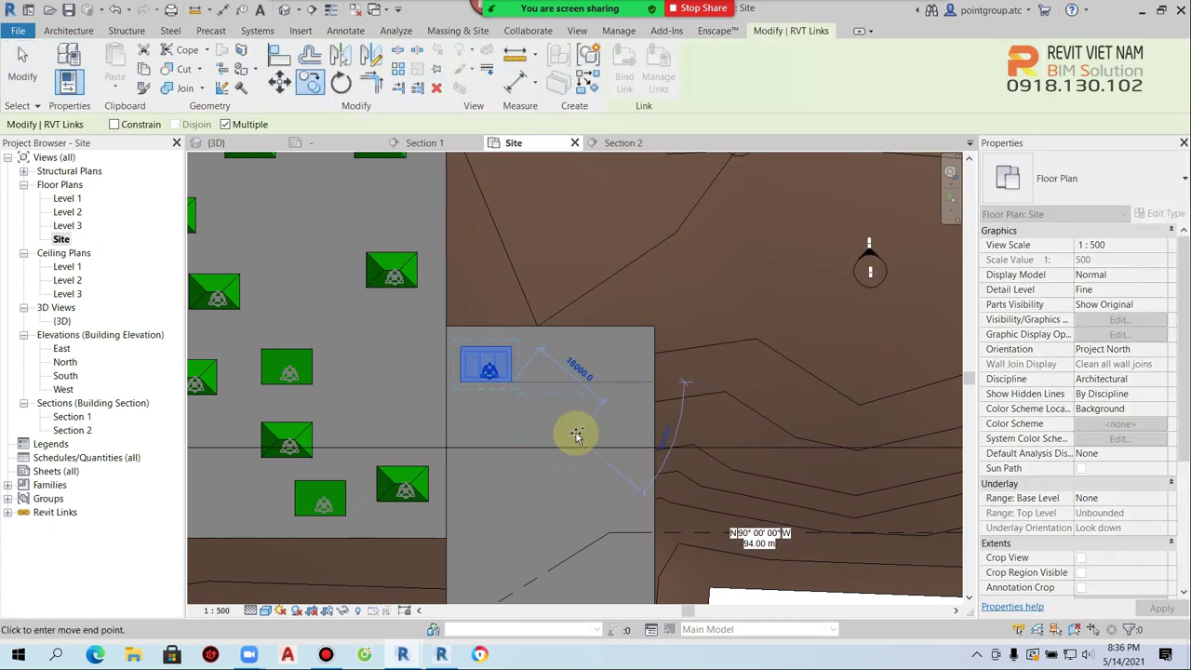
drag(590, 354, 493, 457)
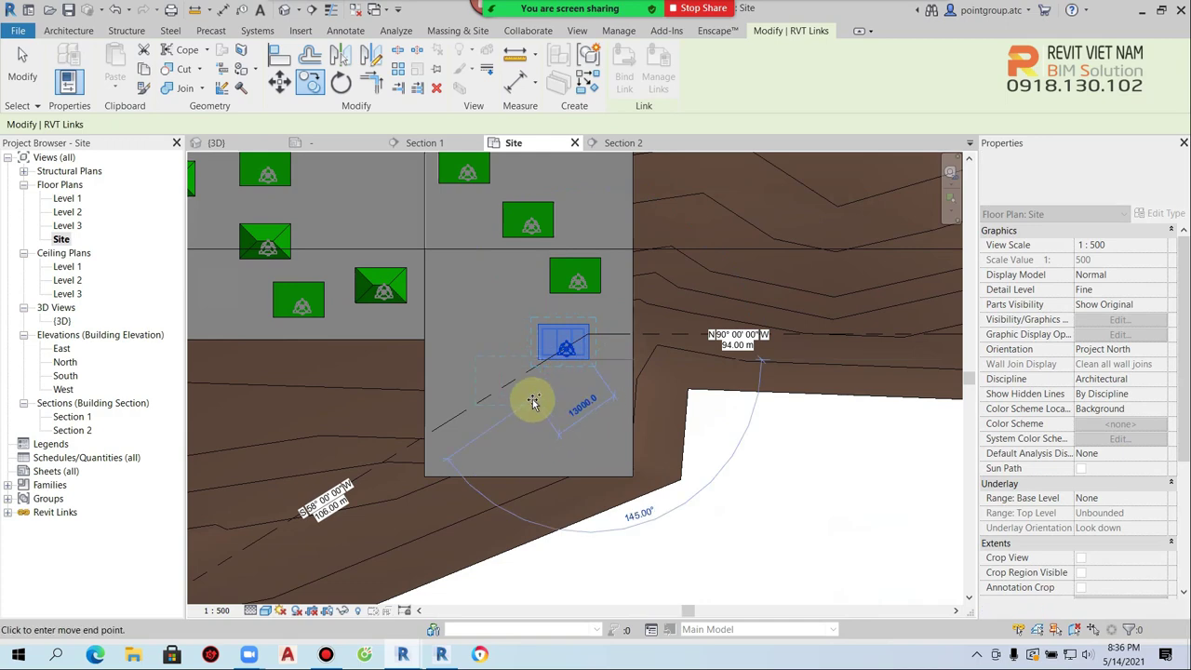
key(Escape)
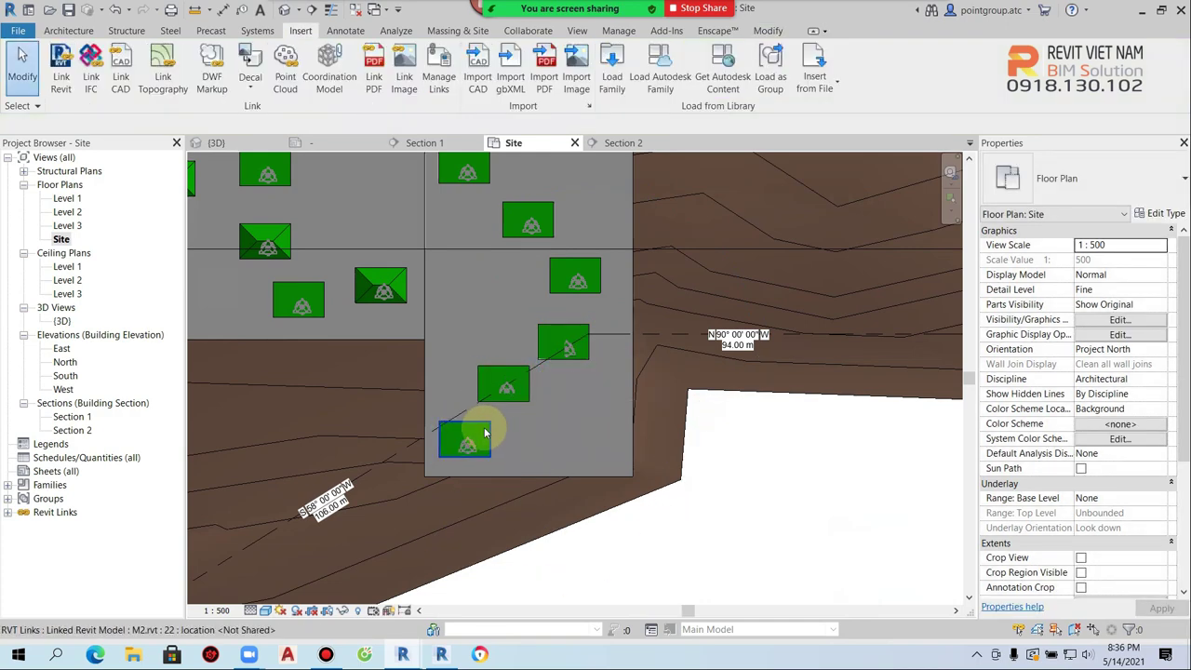
click(284, 9)
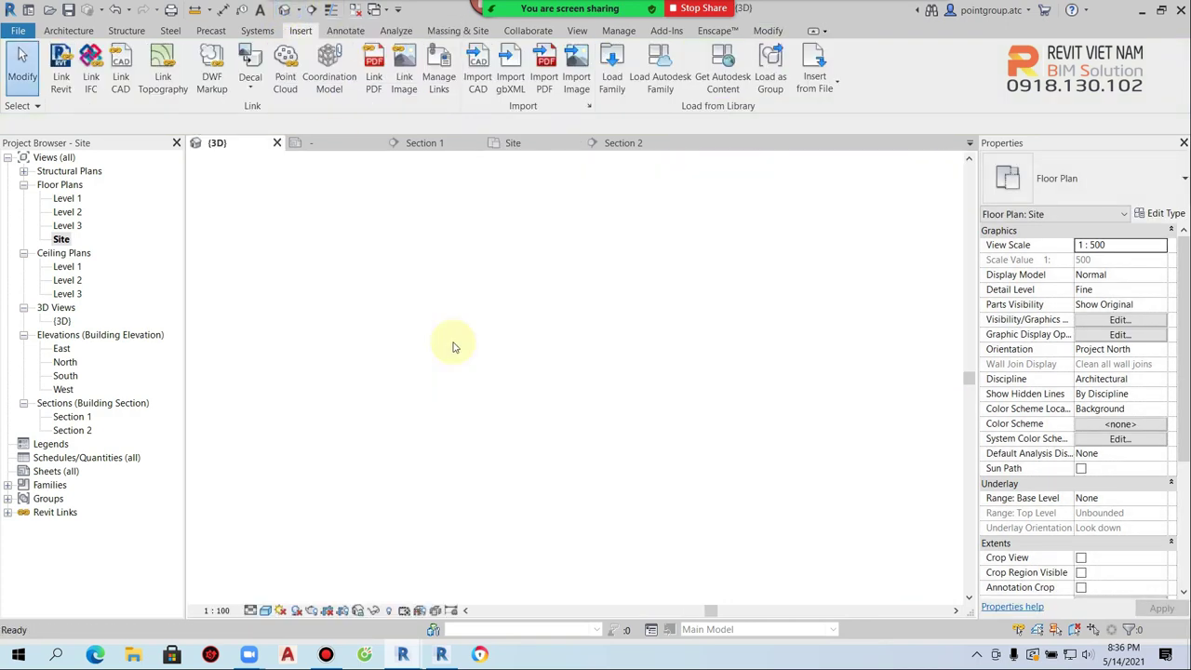
Use Match Type (MA) to give all the new lower-right pad houses the hip-roofed house type.
scroll(688, 476, down, 3)
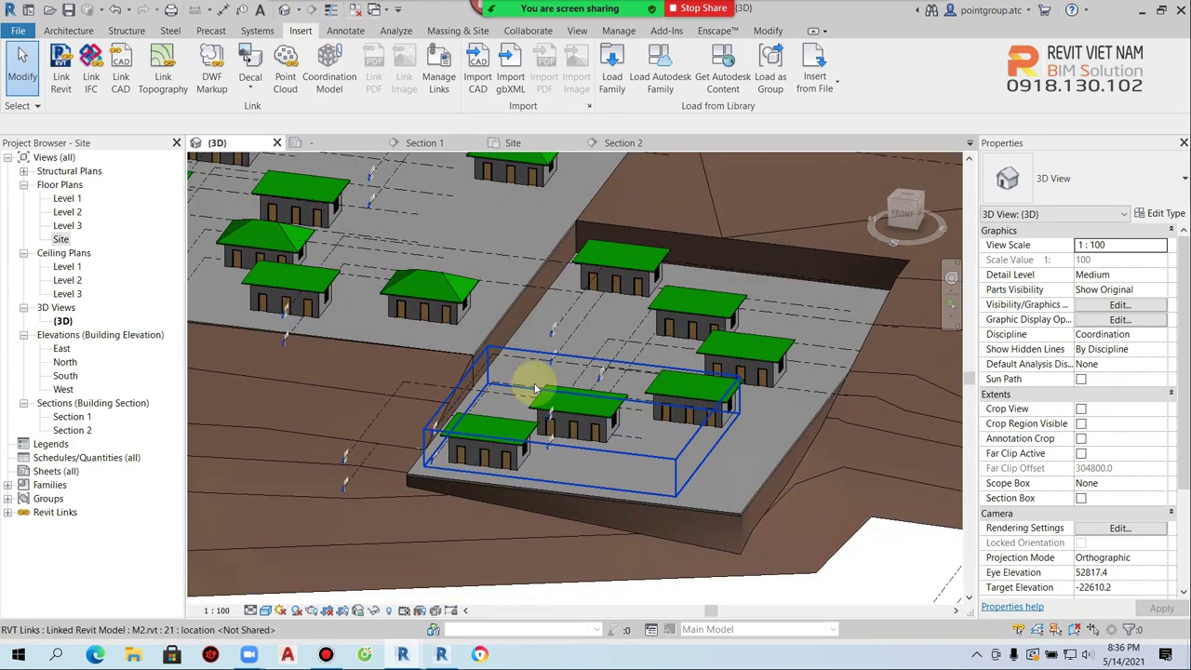
shift+middle_drag(531, 399, 452, 298)
key(m)
key(a)
click(698, 400)
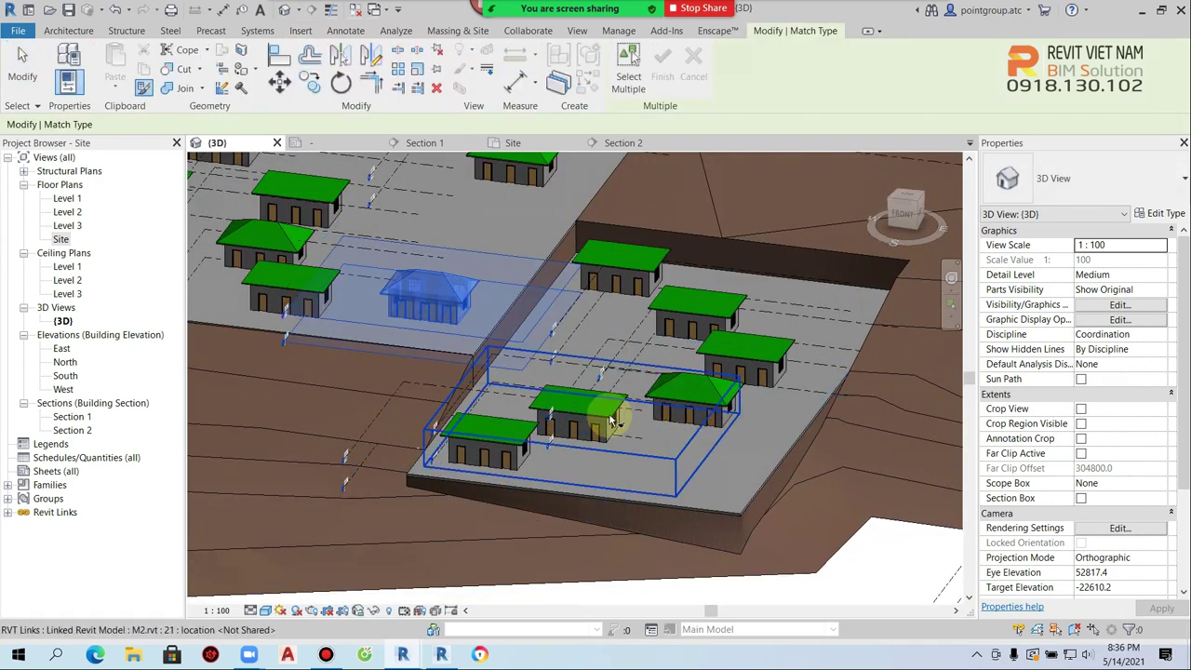
click(591, 414)
click(718, 290)
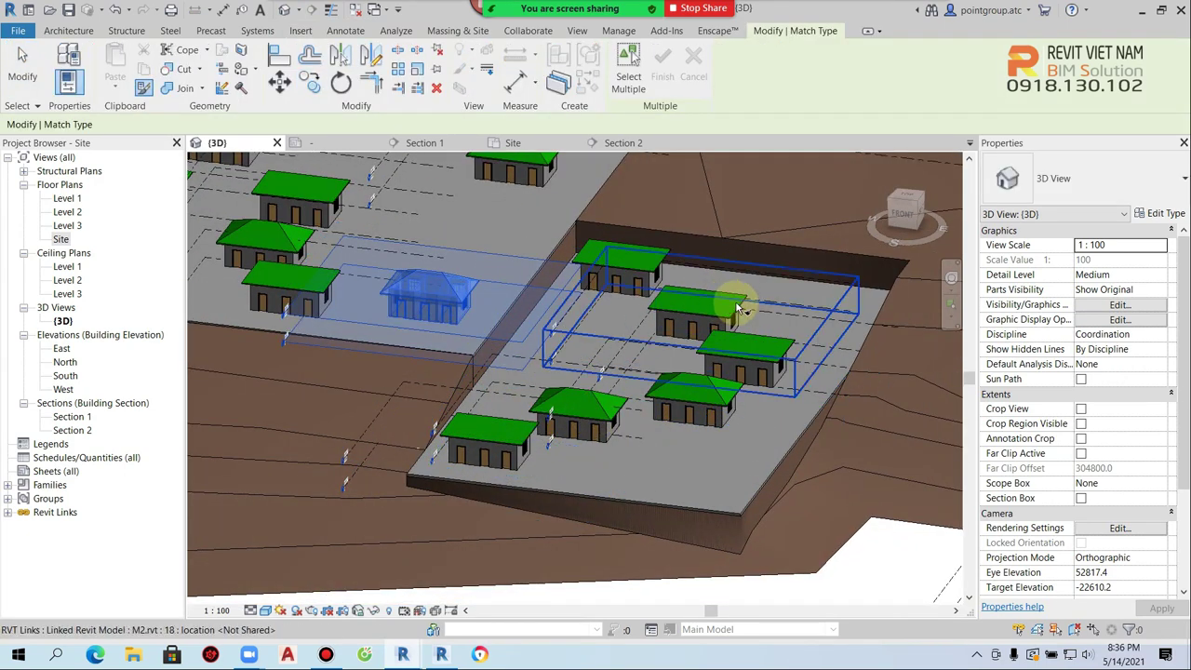
key(Escape)
scroll(689, 307, down, 5)
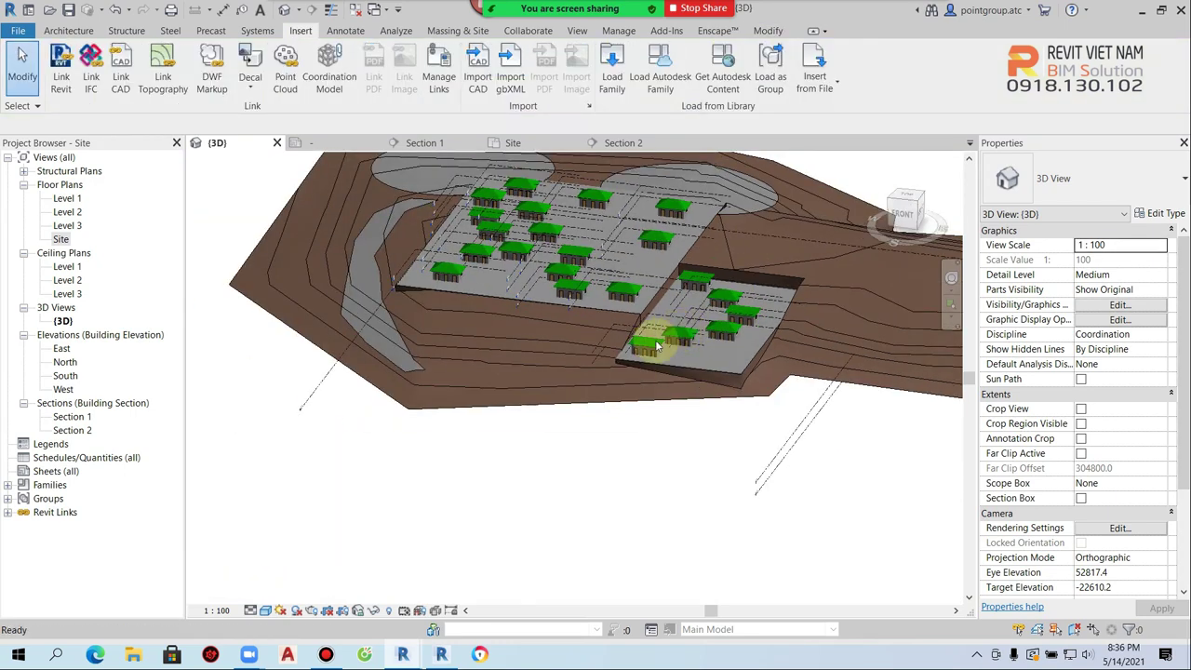
In the 3D view's Revit Links settings, give M1.rvt Custom display with Custom annotation categories.
key(v)
key(v)
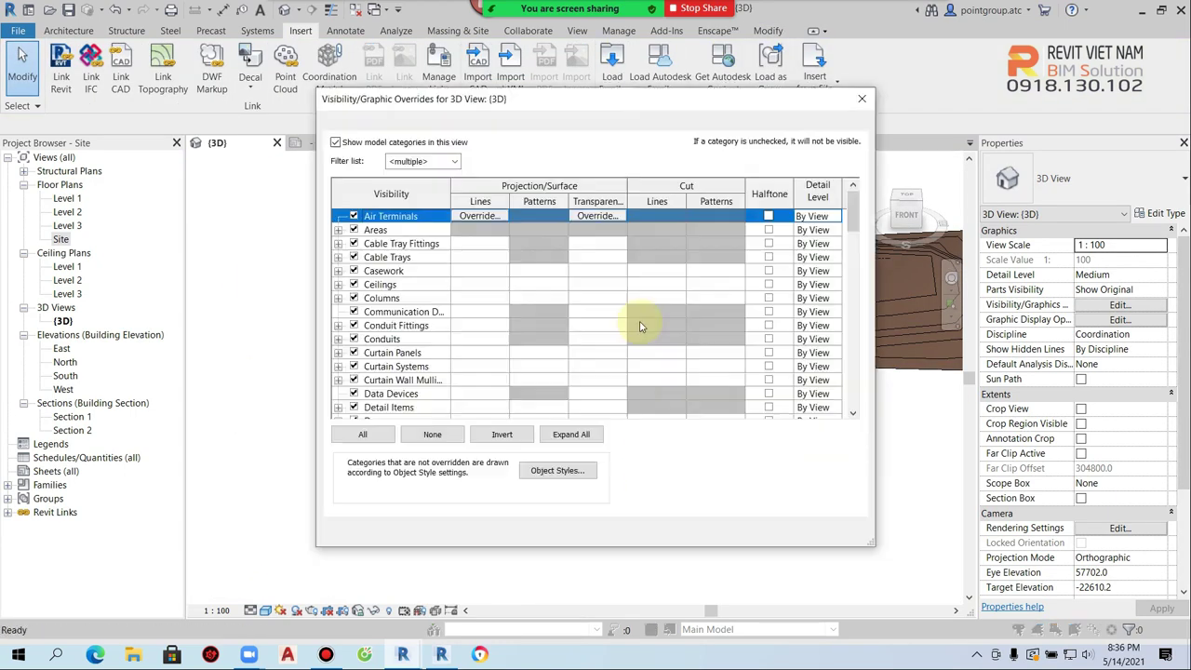
click(716, 125)
click(672, 190)
click(518, 153)
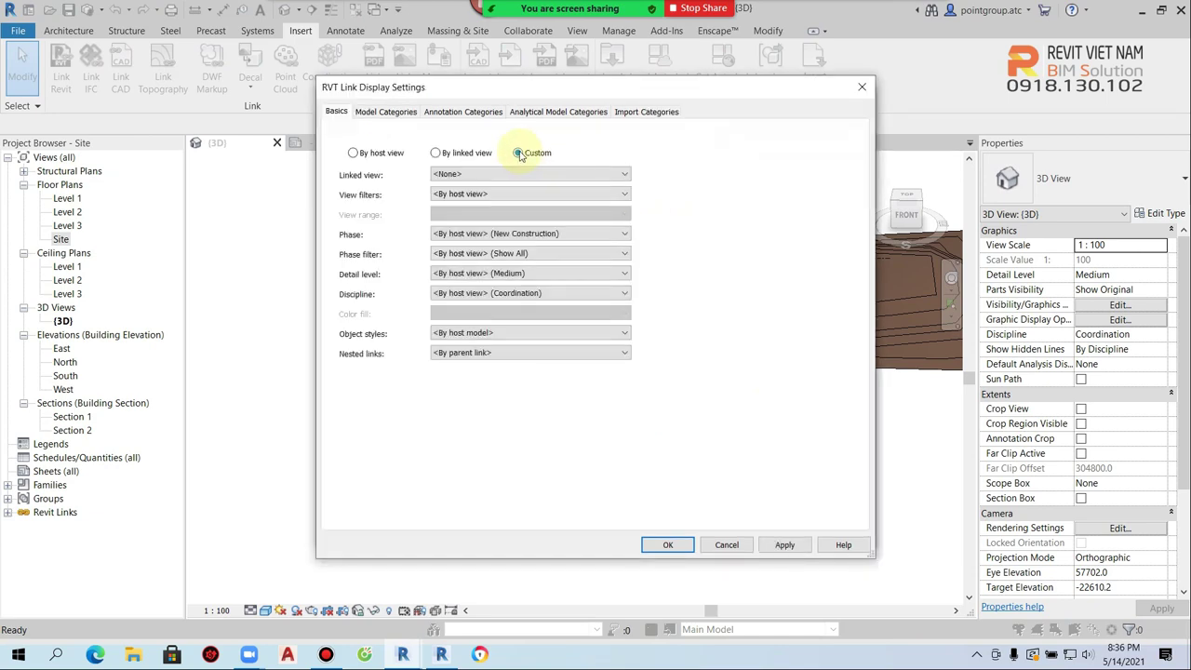
click(446, 114)
click(531, 135)
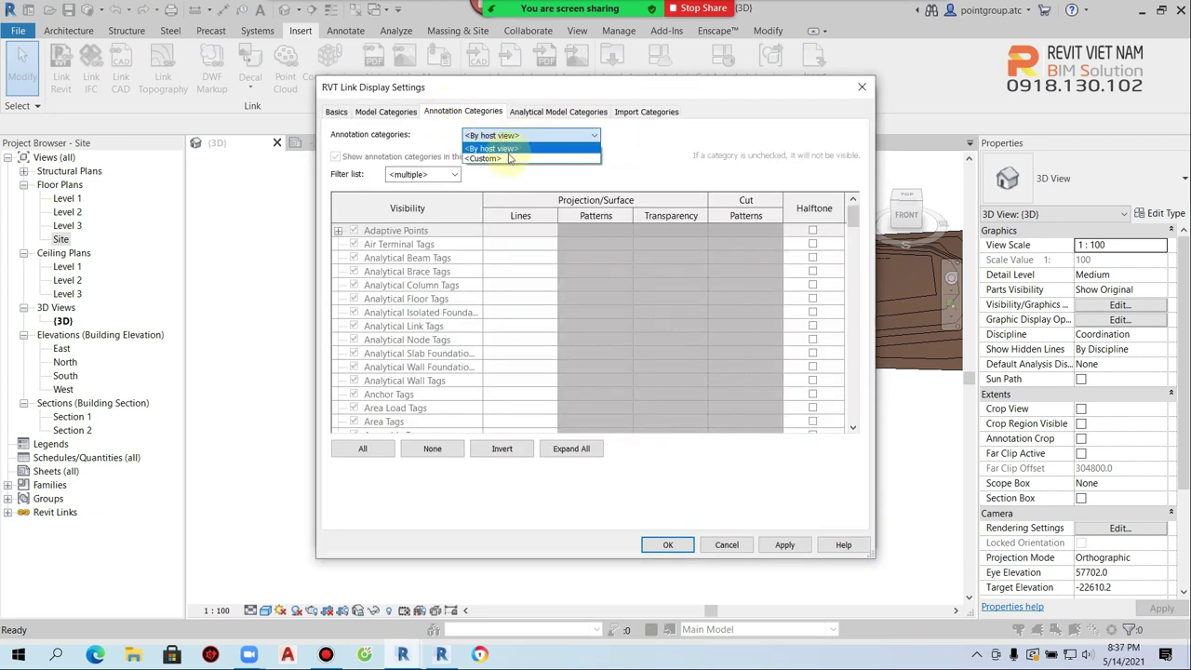
click(502, 151)
click(441, 299)
key(l)
scroll(385, 354, down, 1)
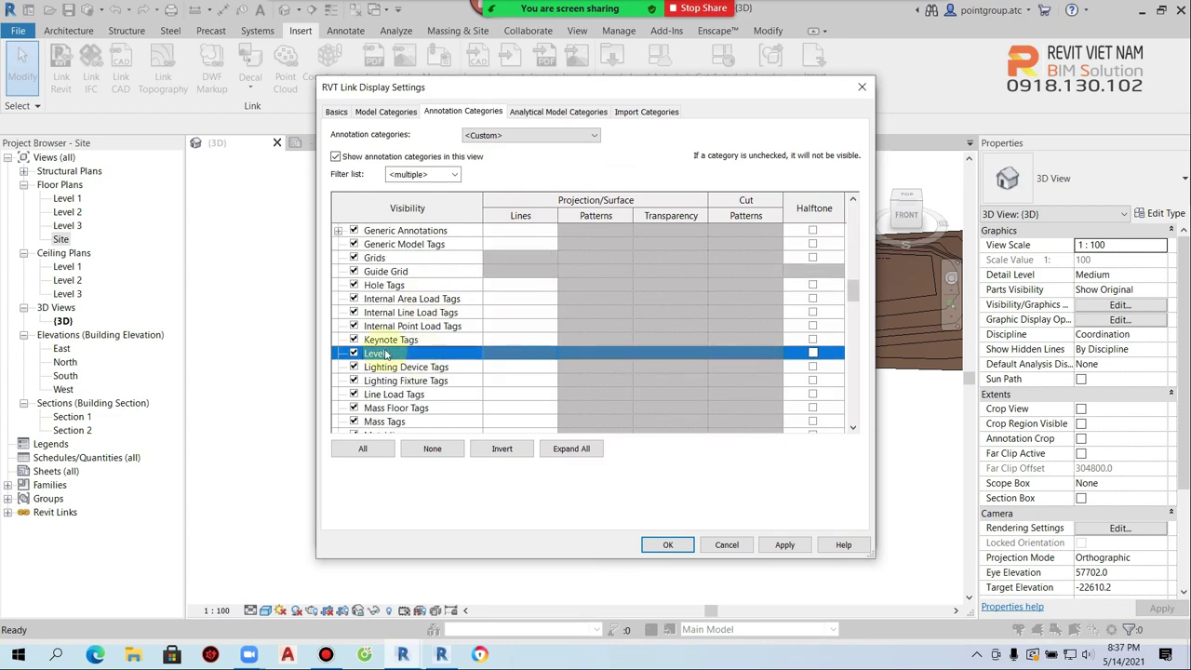
scroll(358, 422, down, 1)
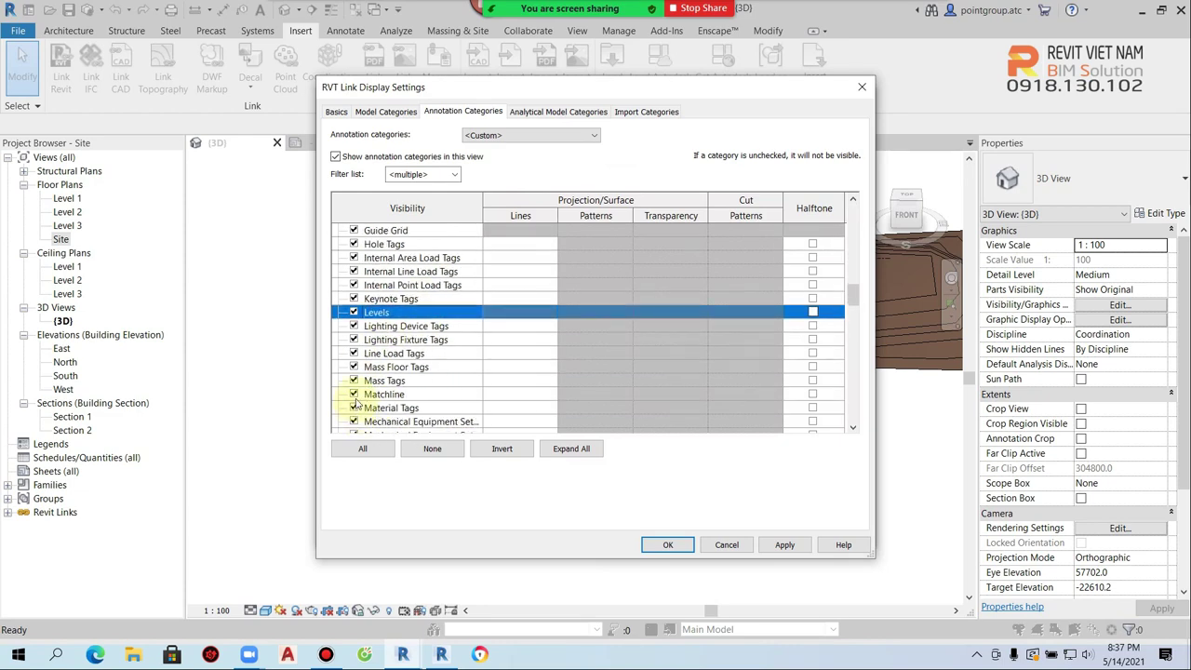
scroll(354, 402, down, 1)
click(652, 544)
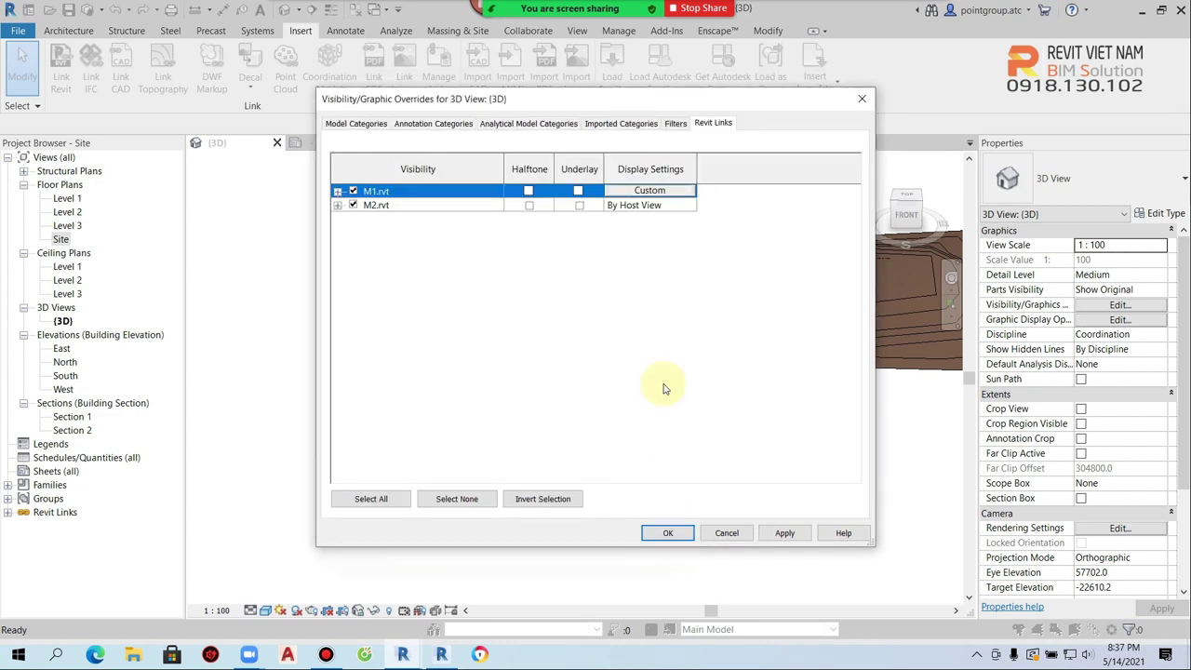
Give M2.rvt Custom display settings with Custom annotation categories and apply the changes.
click(653, 205)
click(652, 206)
click(518, 153)
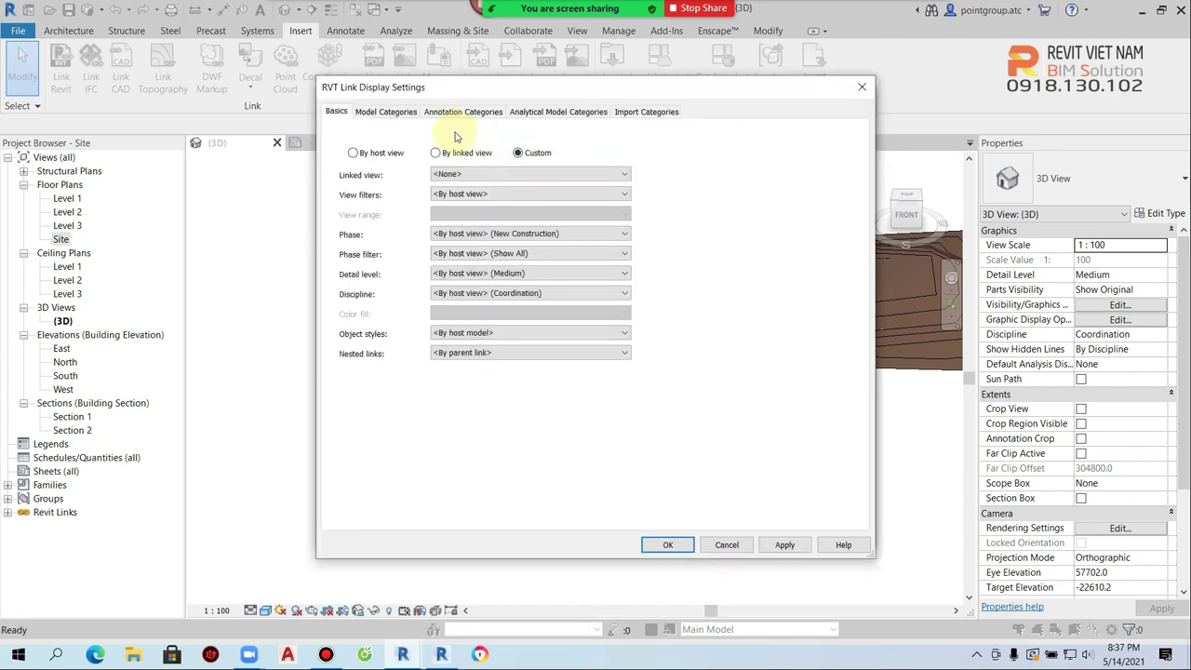
click(462, 113)
click(526, 136)
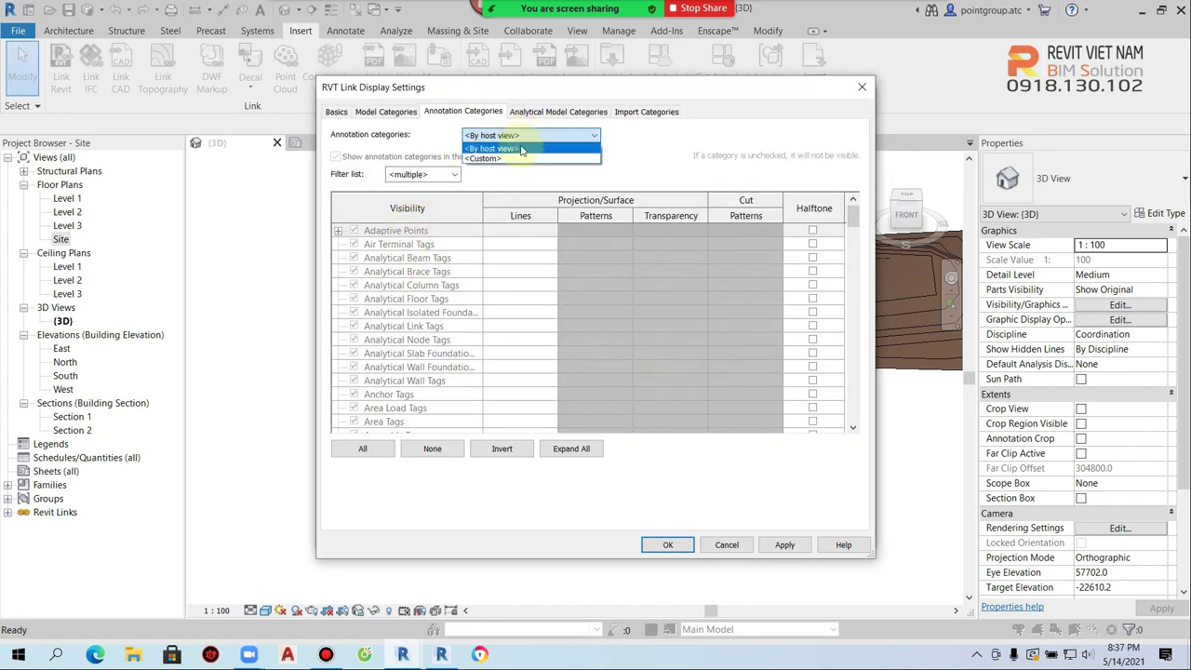
click(501, 159)
click(406, 327)
key(l)
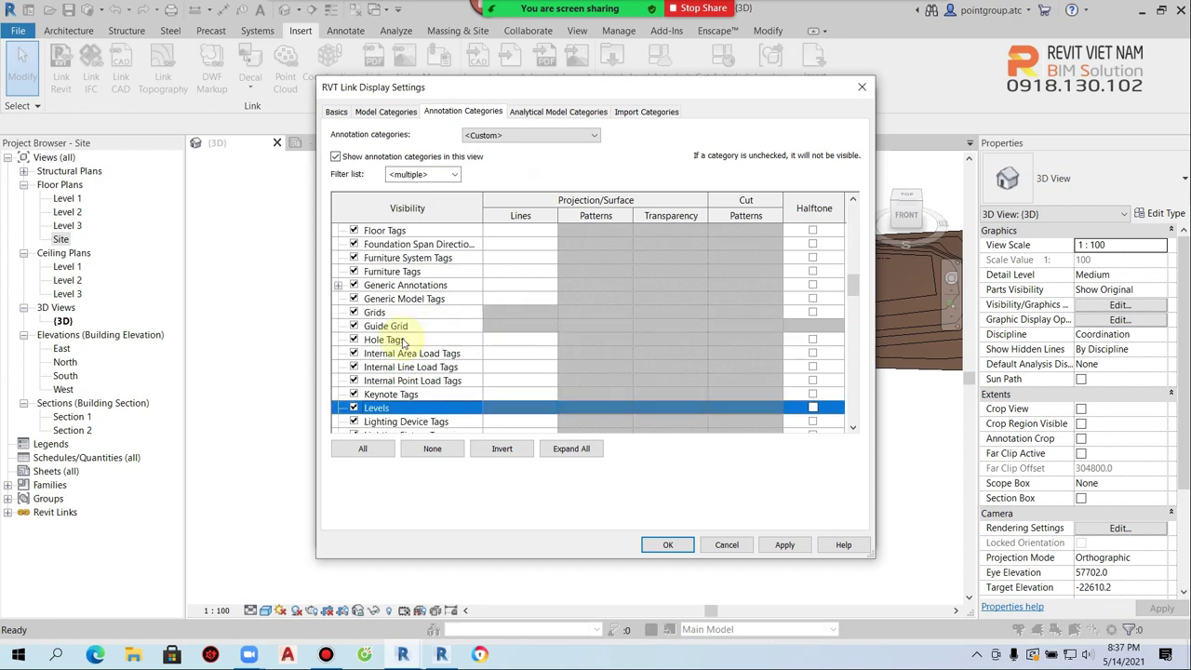
scroll(391, 372, down, 1)
click(684, 544)
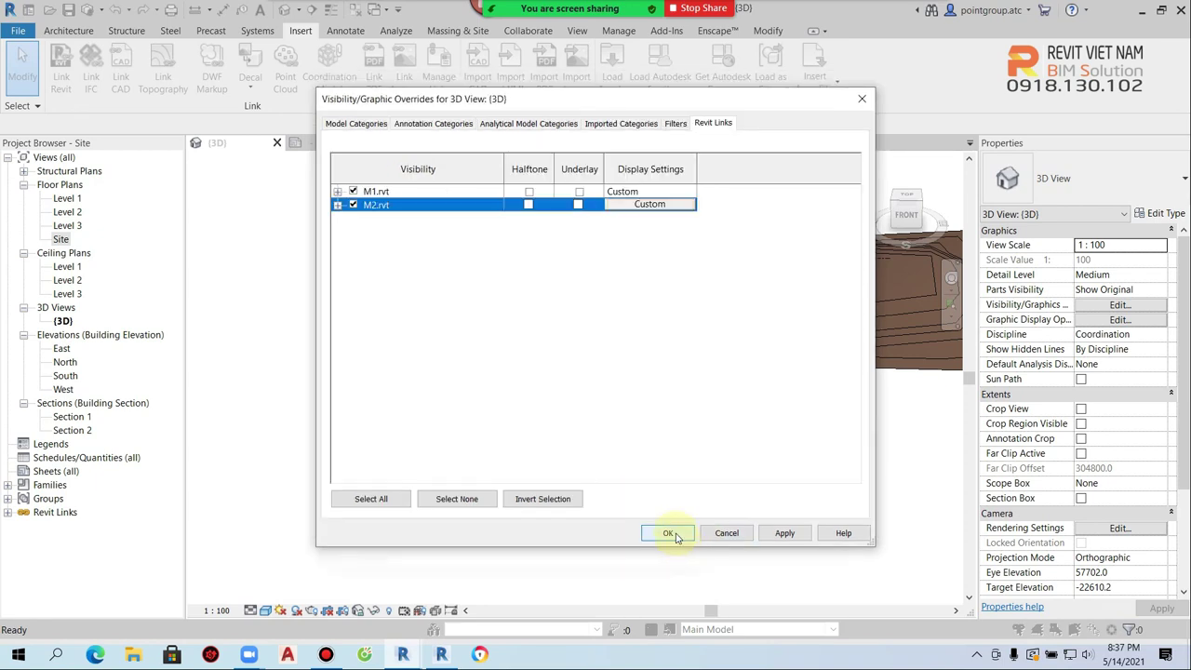
click(677, 605)
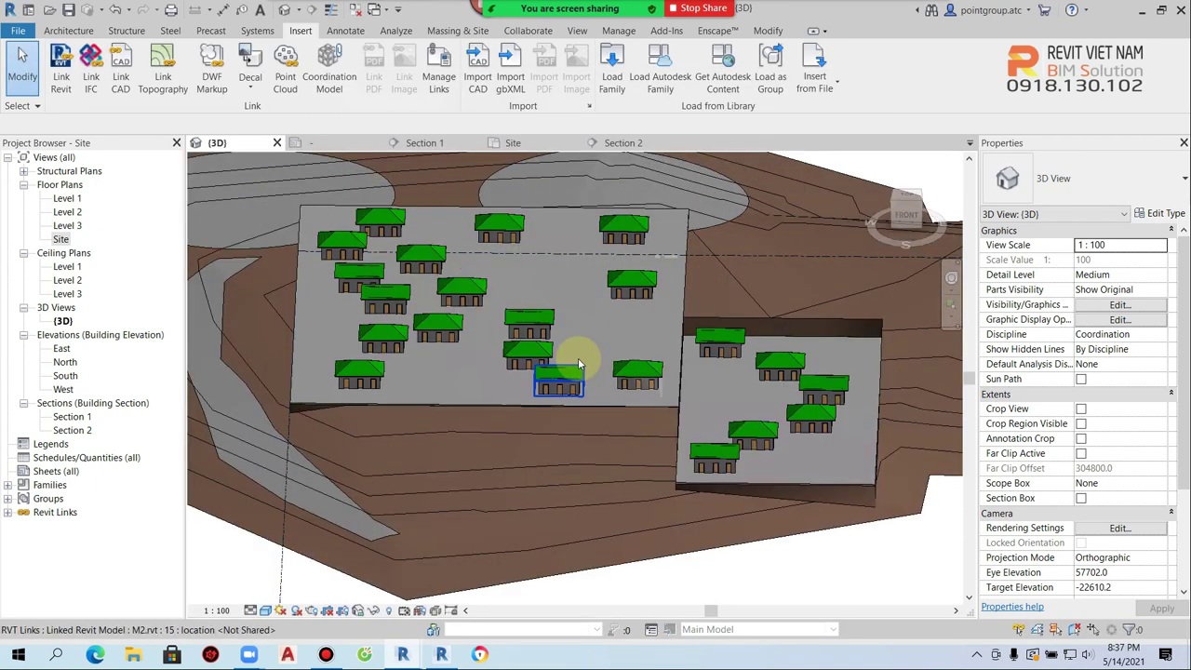
Orbit the site to an oblique view, then return to the Site floor plan.
mouse_move(578, 358)
shift+middle_down()
mouse_move(539, 418)
mouse_move(579, 434)
shift+middle_up()
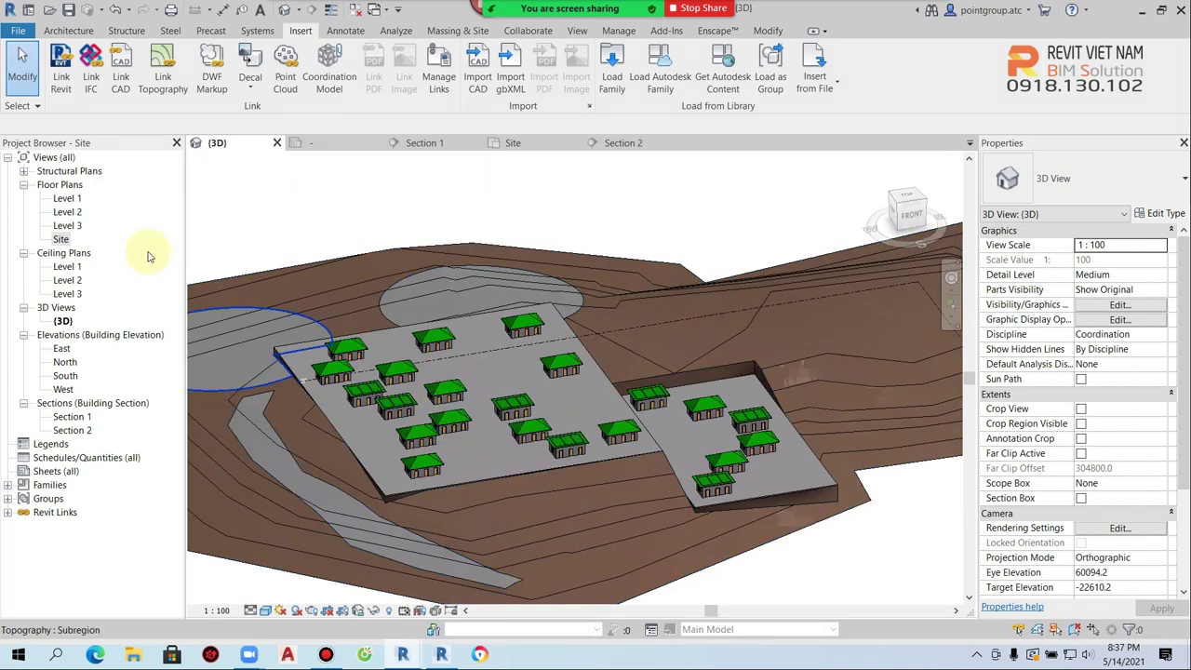
double_click(63, 240)
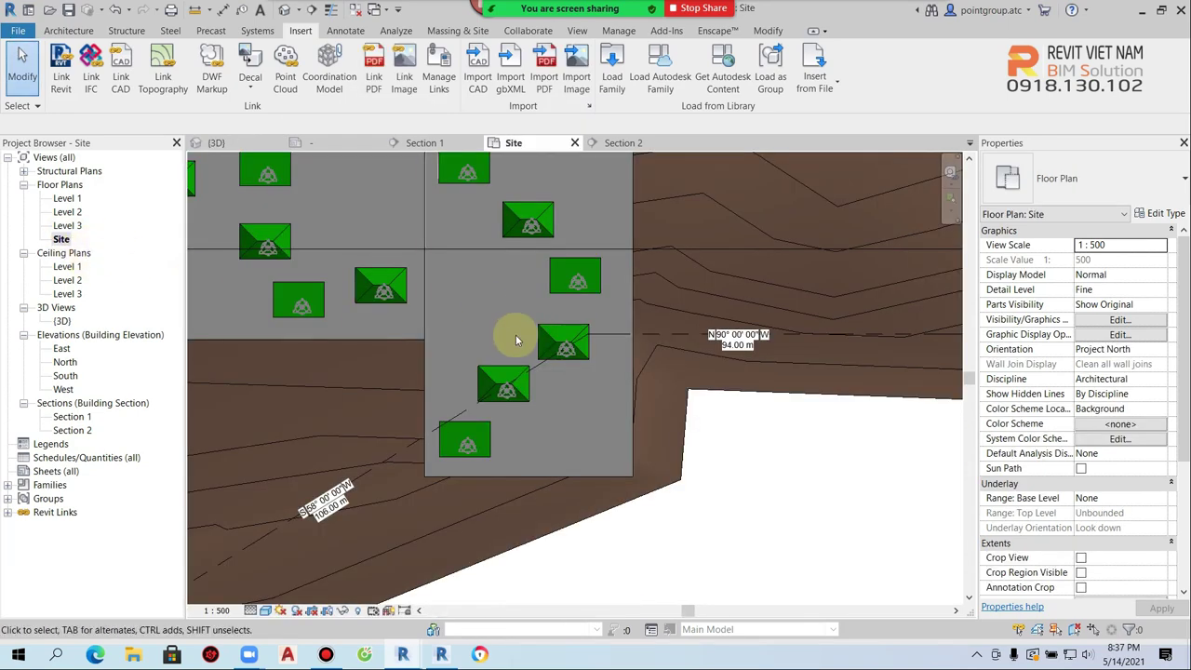
scroll(516, 341, down, 2)
scroll(465, 393, down, 2)
scroll(447, 479, up, 2)
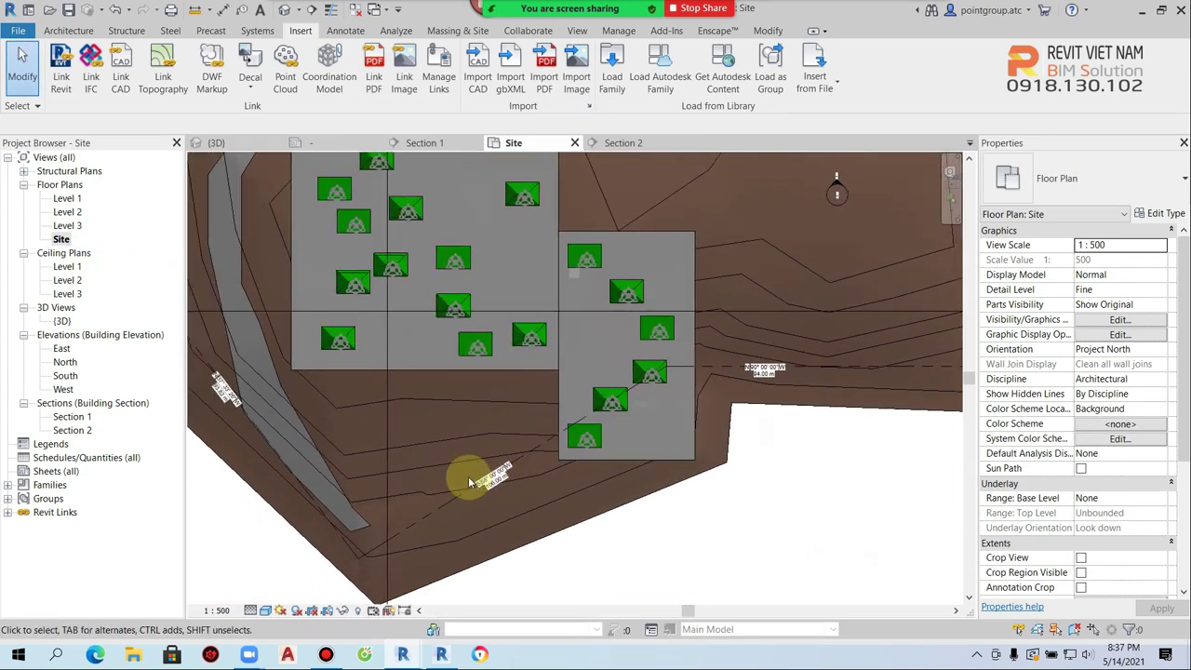
Sketch a circular 1100mm railing of radius 27000 around the left round pad.
scroll(468, 477, down, 3)
click(68, 30)
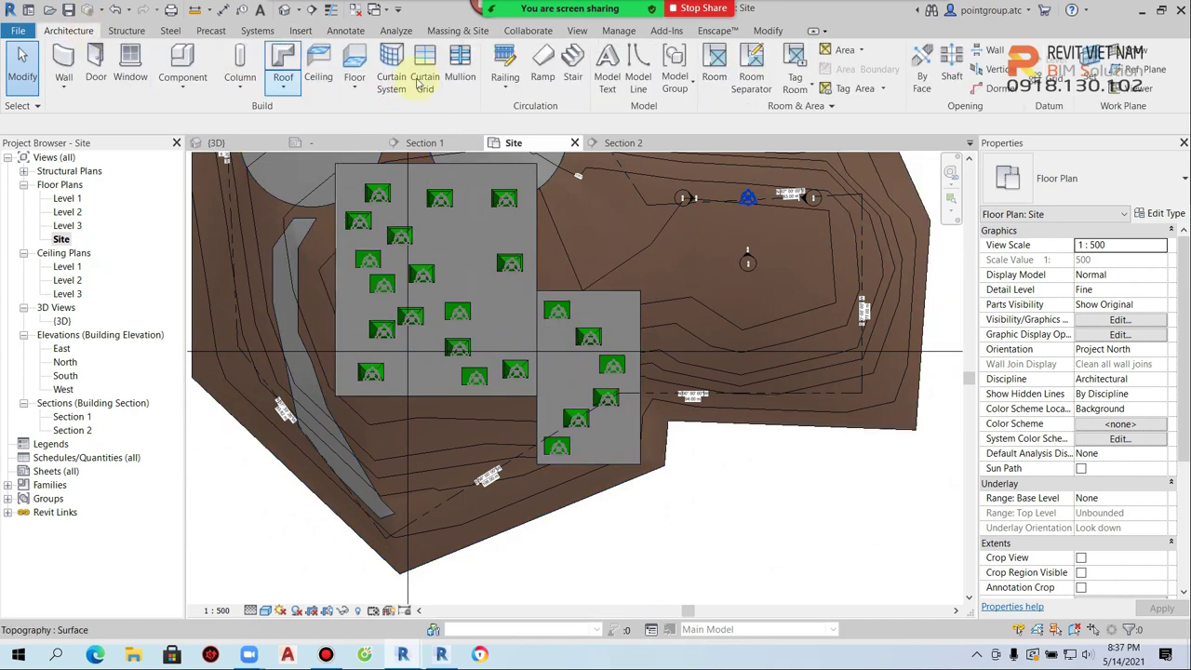
click(521, 92)
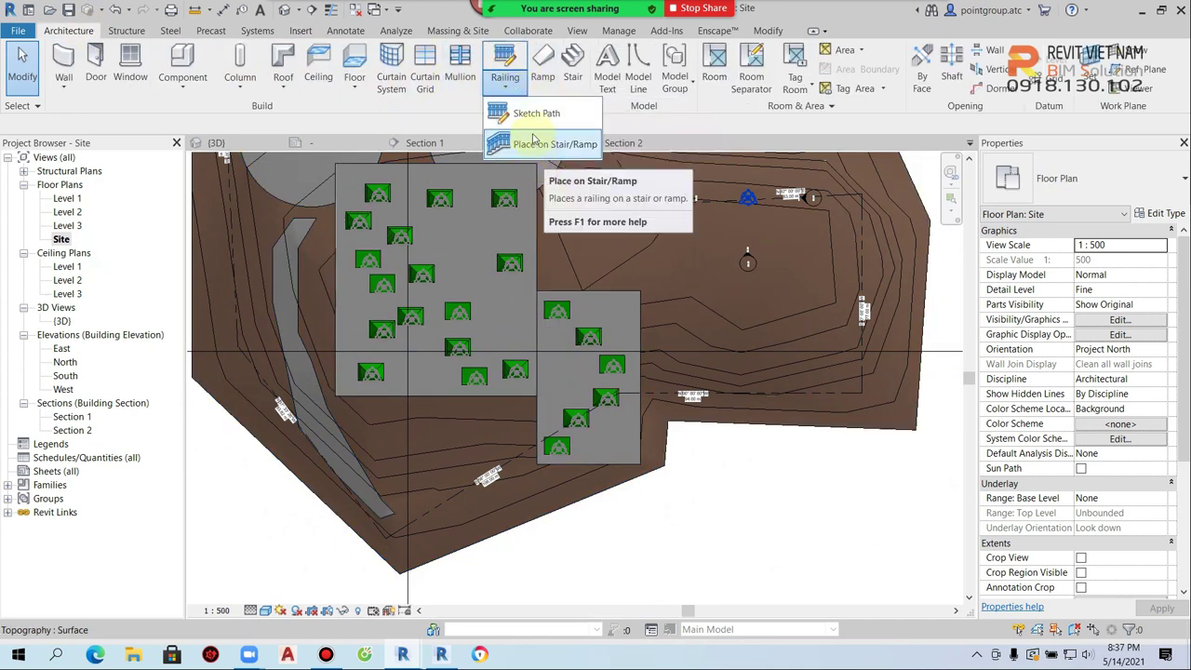
click(536, 113)
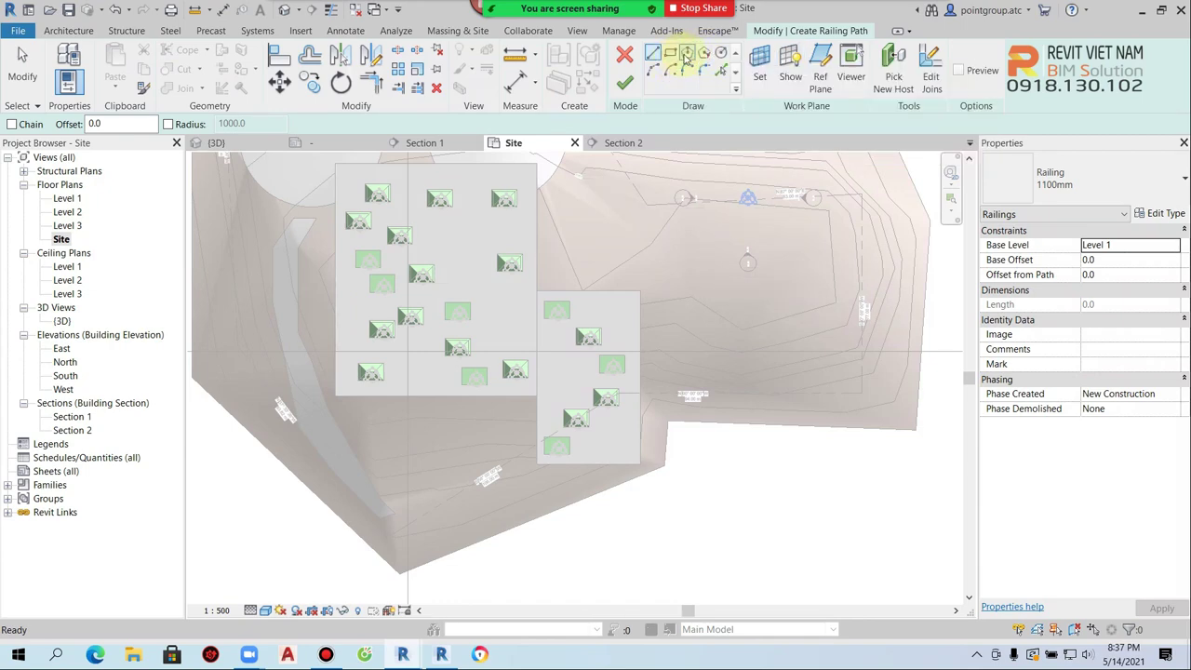
click(721, 59)
middle_drag(603, 249, 662, 432)
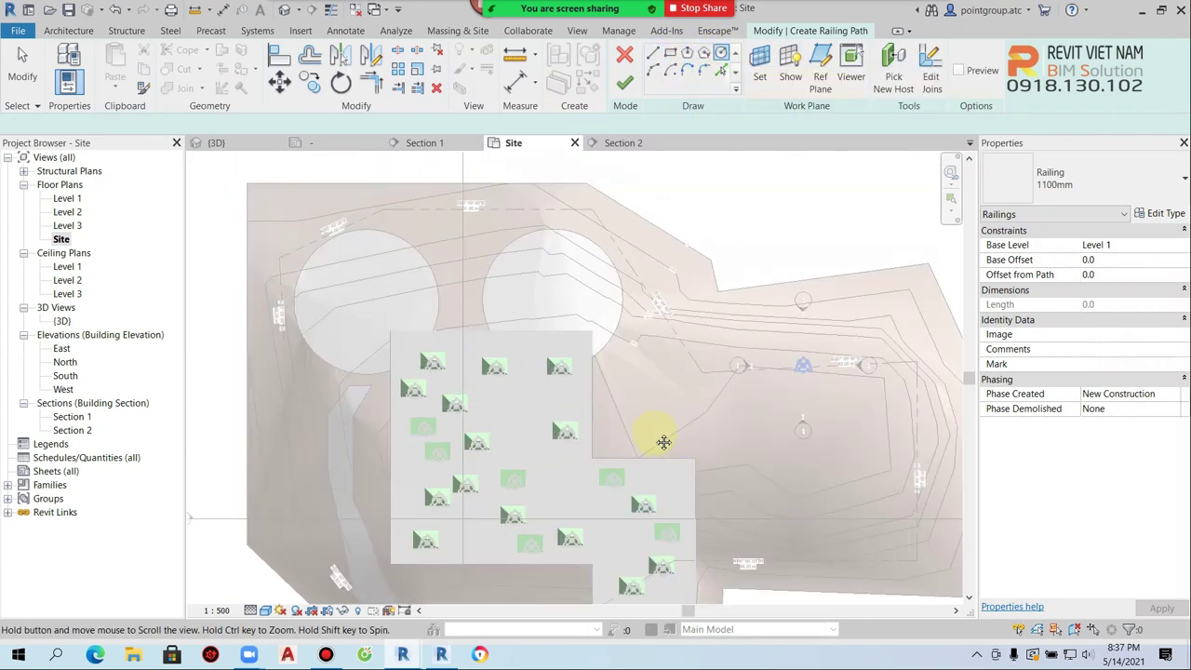
click(367, 296)
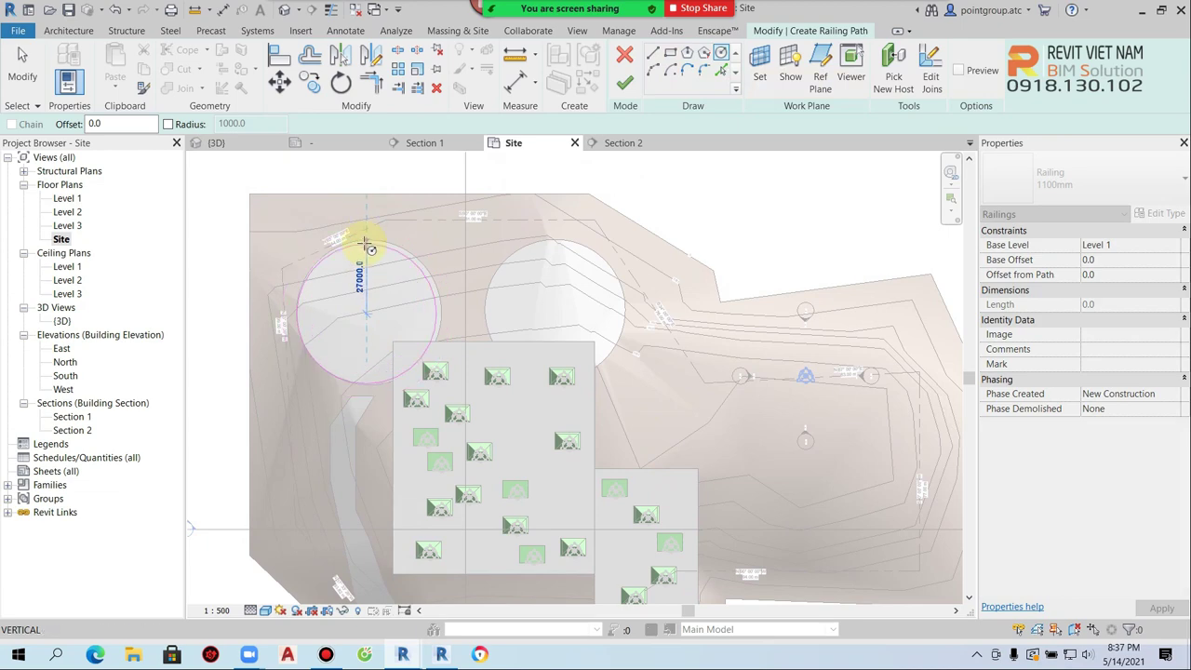
click(368, 247)
click(625, 83)
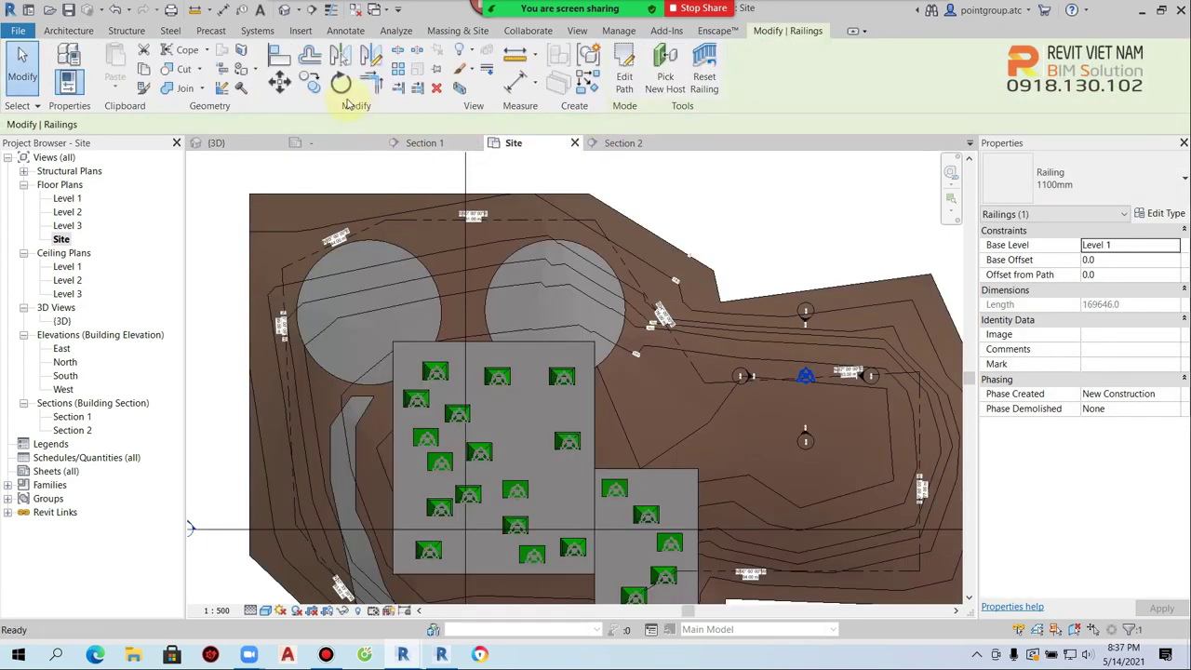
In the 3D view, select the circular railing and pick a new host for it.
click(285, 9)
mouse_move(366, 186)
shift+middle_down()
mouse_move(499, 313)
mouse_move(416, 318)
shift+middle_up()
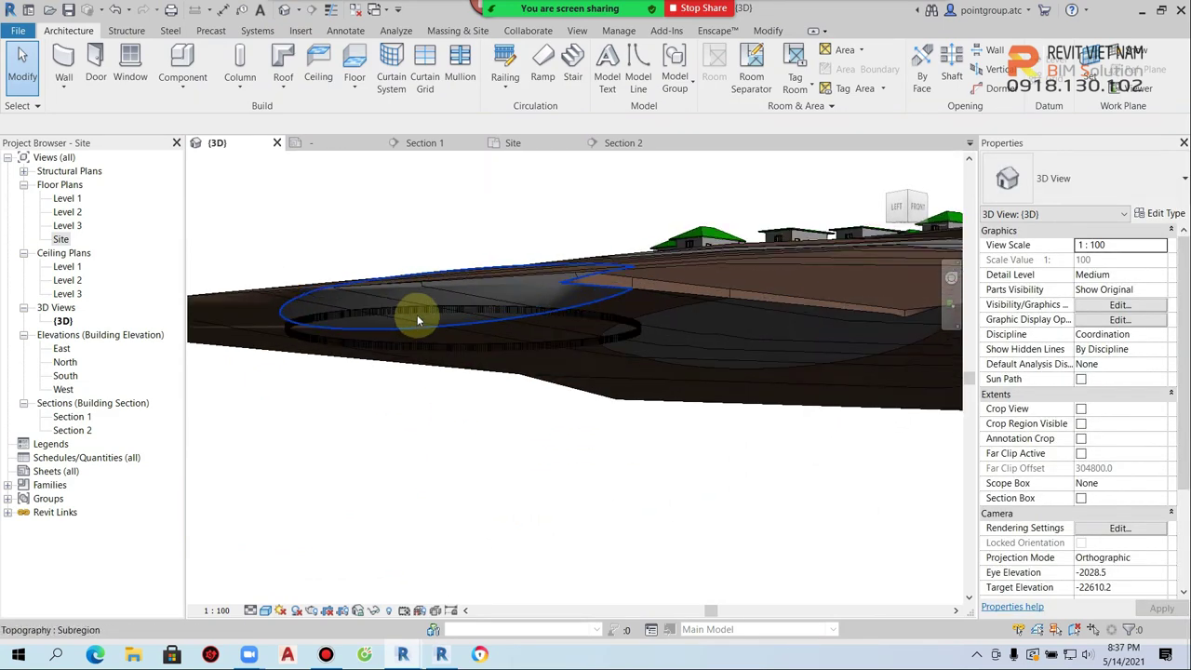
click(424, 308)
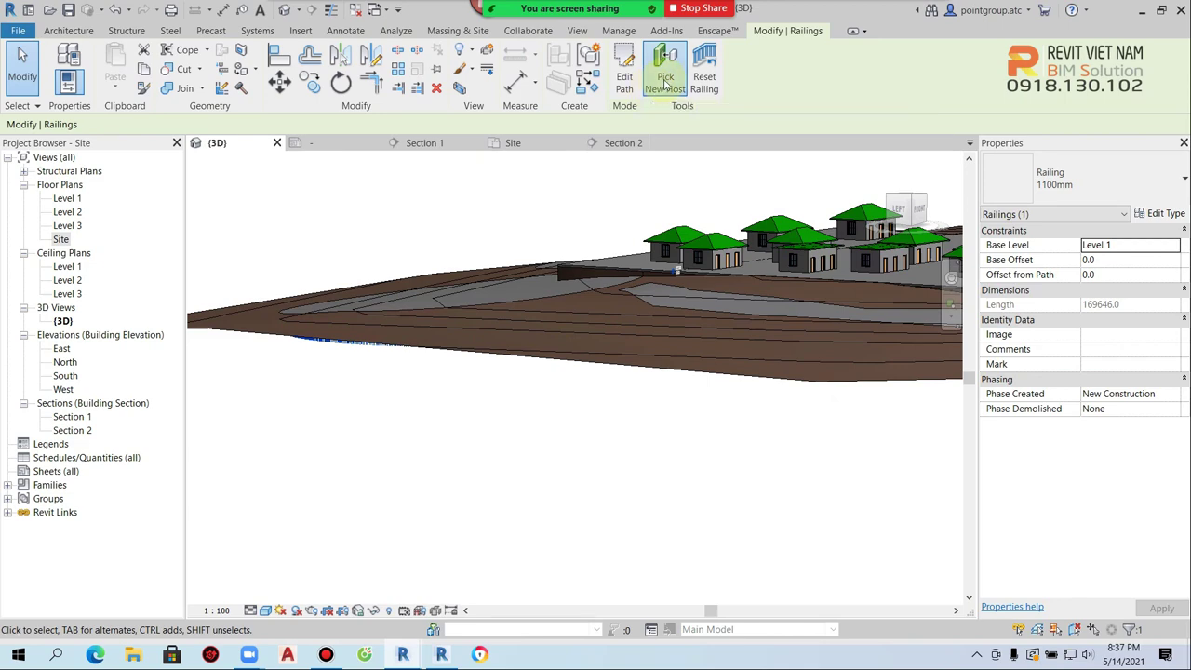
click(664, 79)
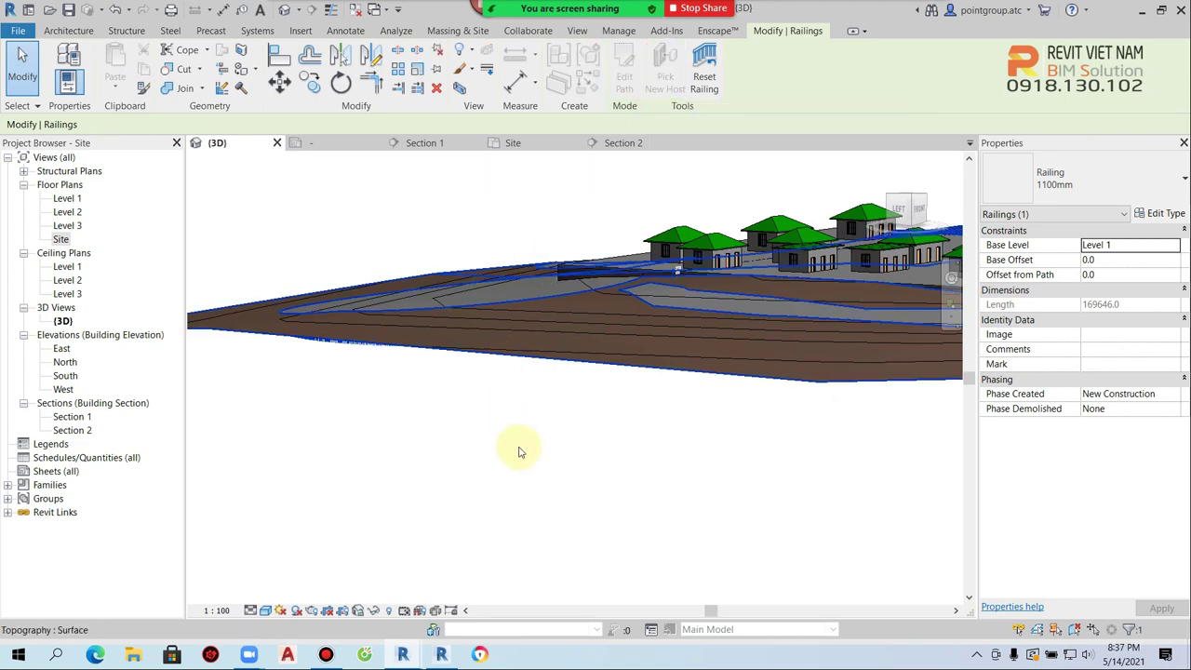
mouse_move(521, 444)
shift+middle_down()
mouse_move(612, 519)
mouse_move(576, 509)
shift+middle_up()
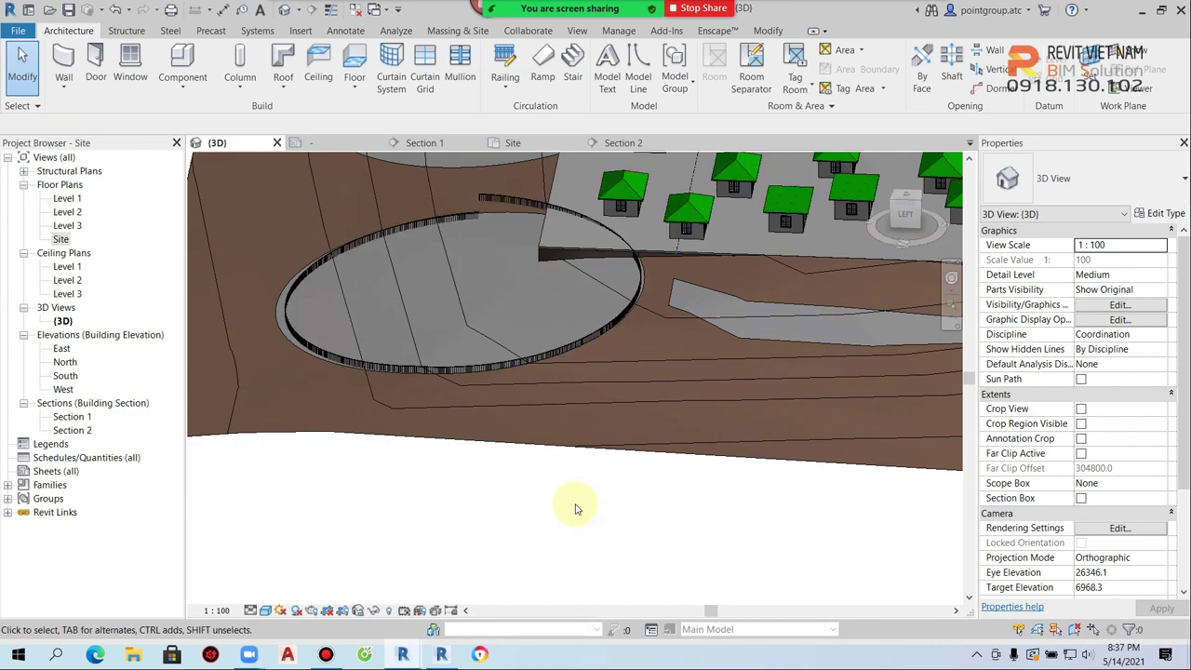
Edit the railing path and split out a short piece, leaving an open arc of length 137288.8.
double_click(589, 325)
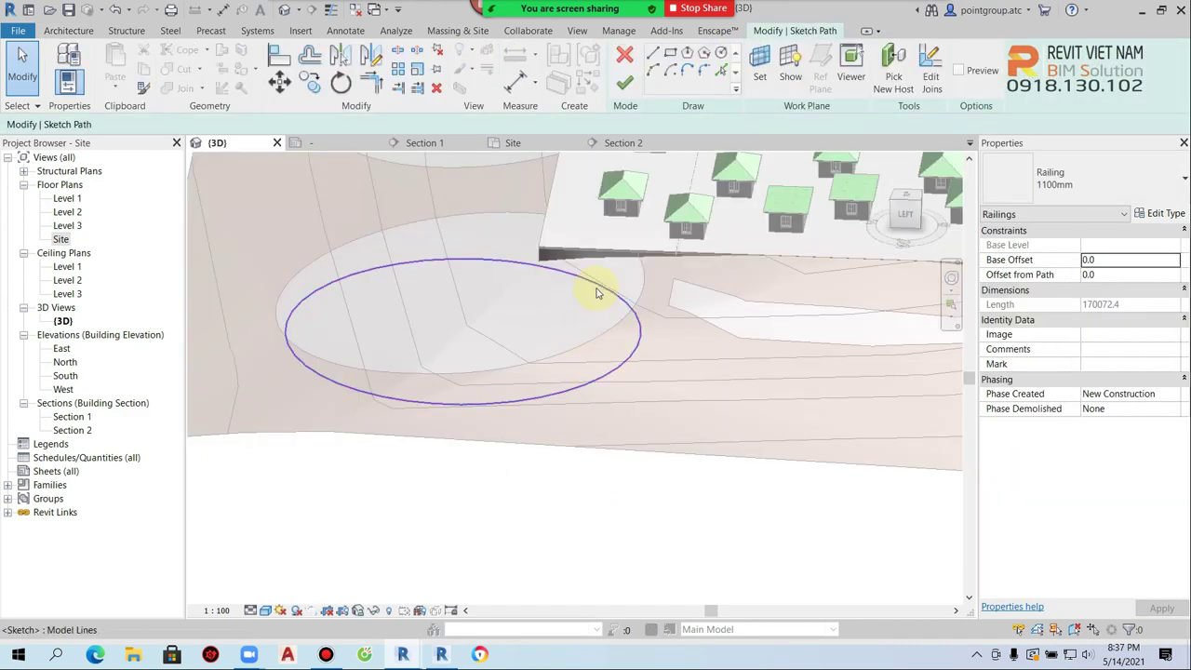
click(556, 296)
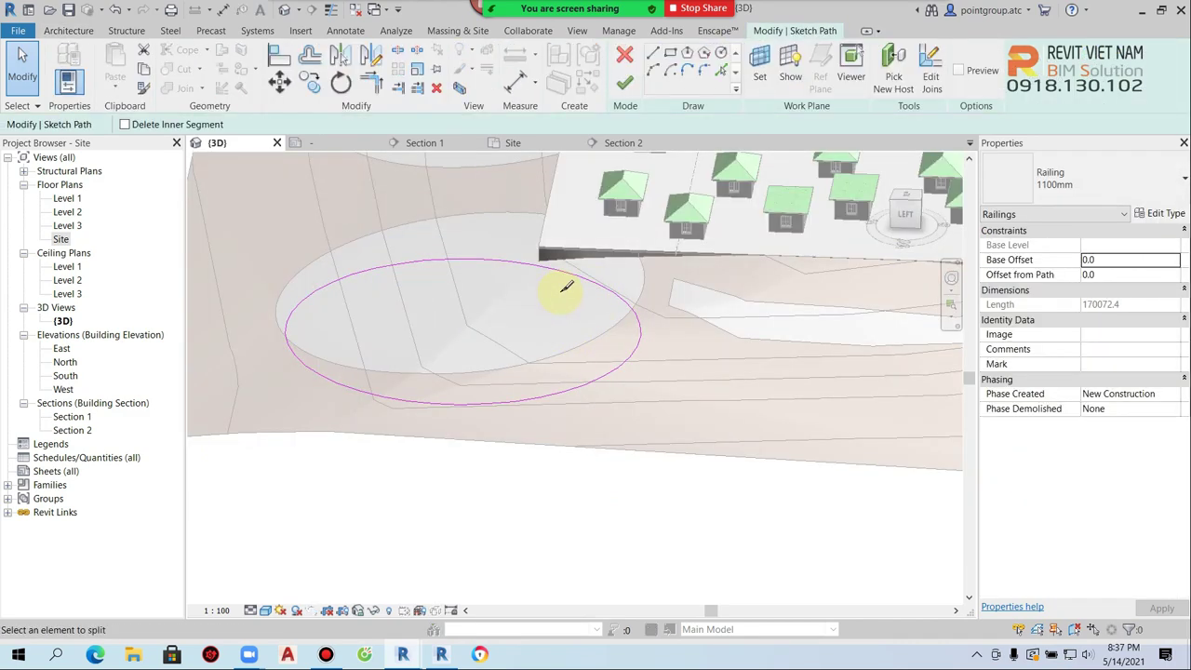
click(631, 359)
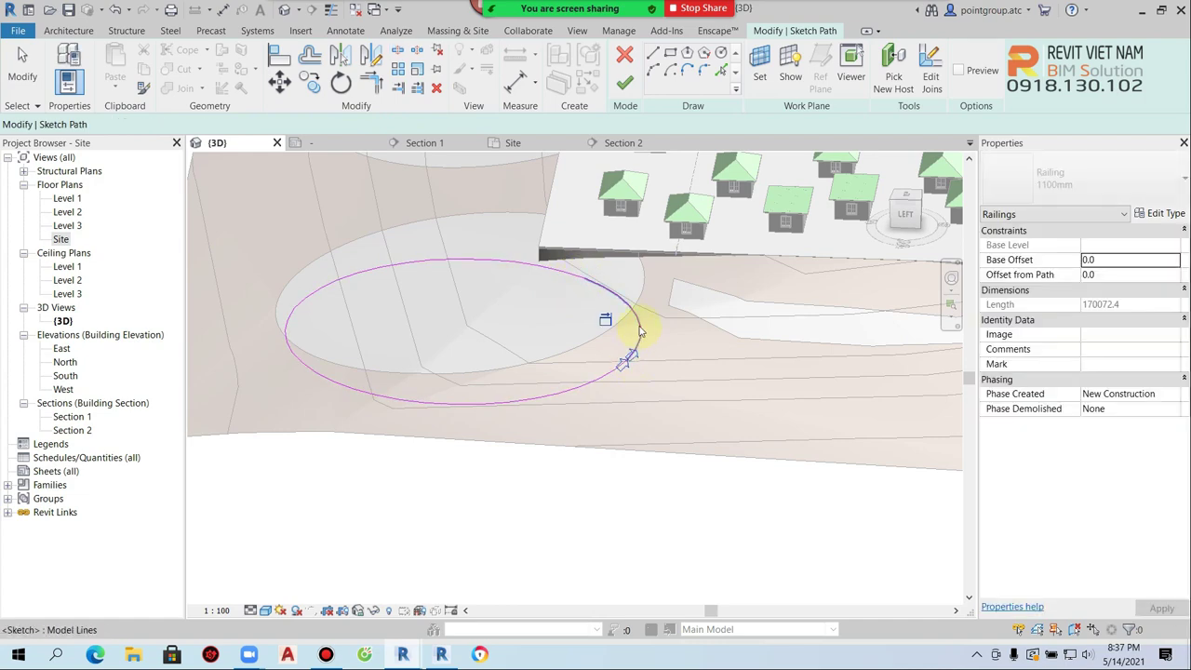
key(Escape)
click(590, 279)
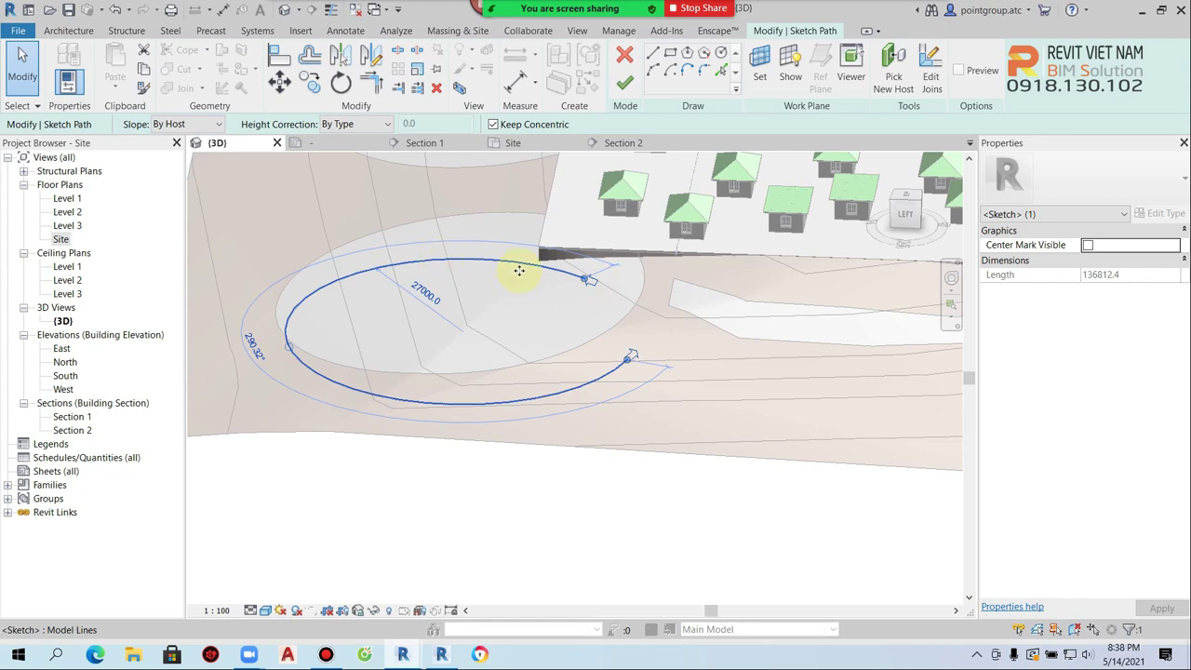
scroll(554, 275, up, 3)
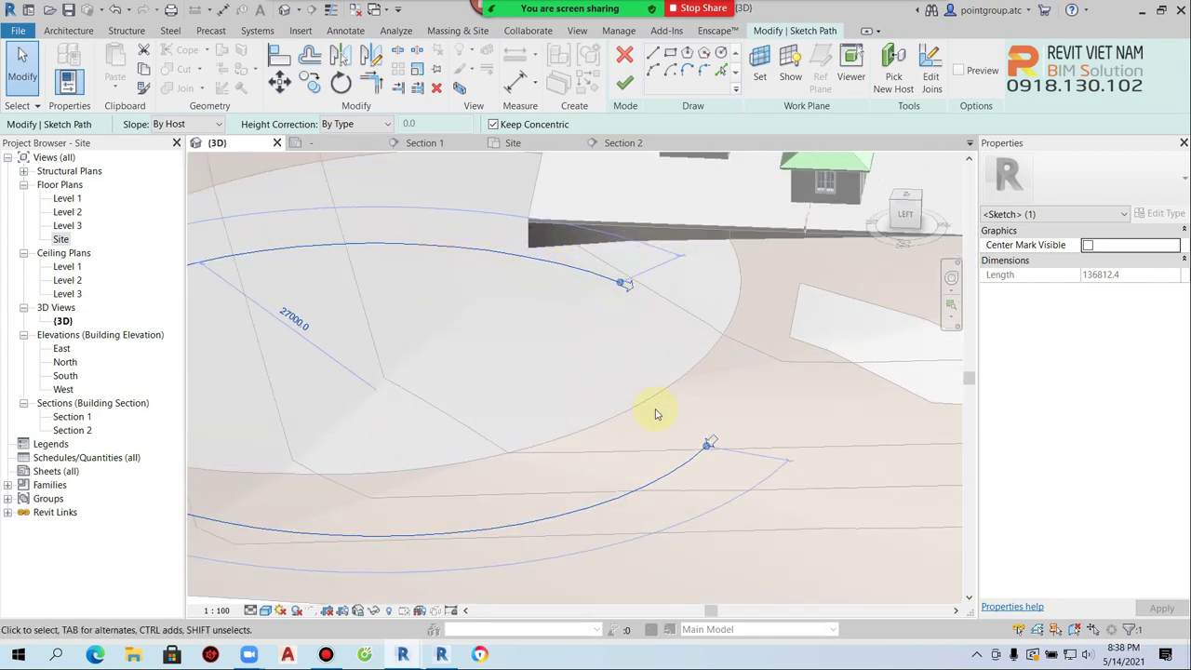
scroll(655, 414, down, 2)
key(Escape)
click(625, 81)
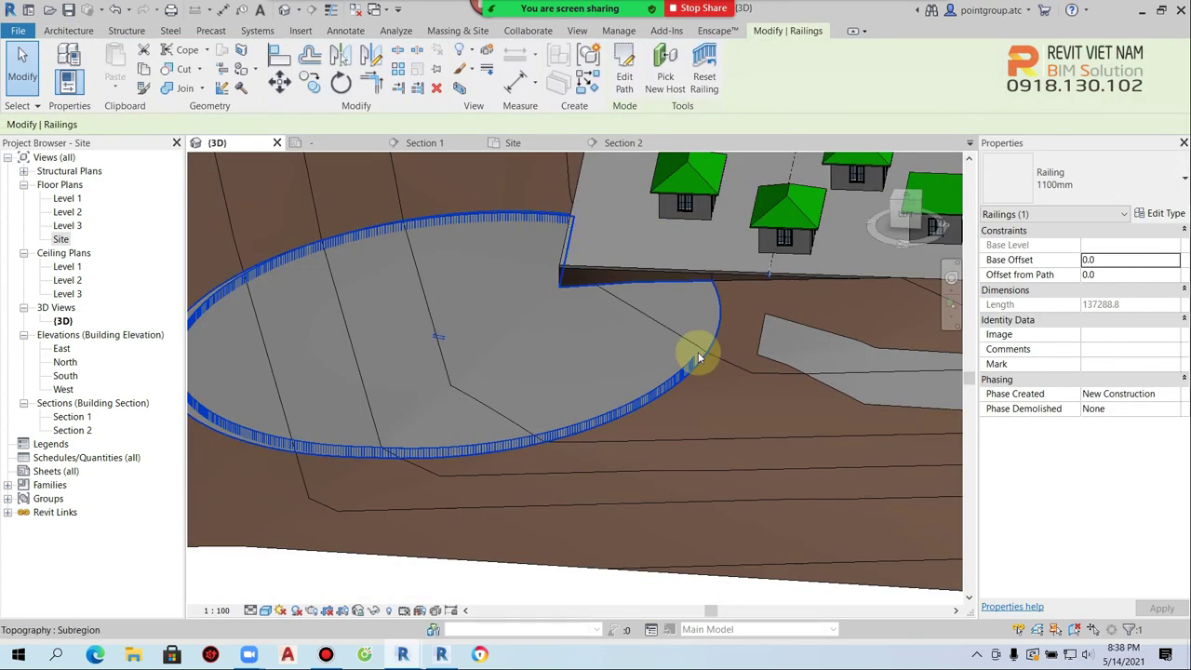
key(Escape)
scroll(690, 384, down, 3)
scroll(584, 436, up, 5)
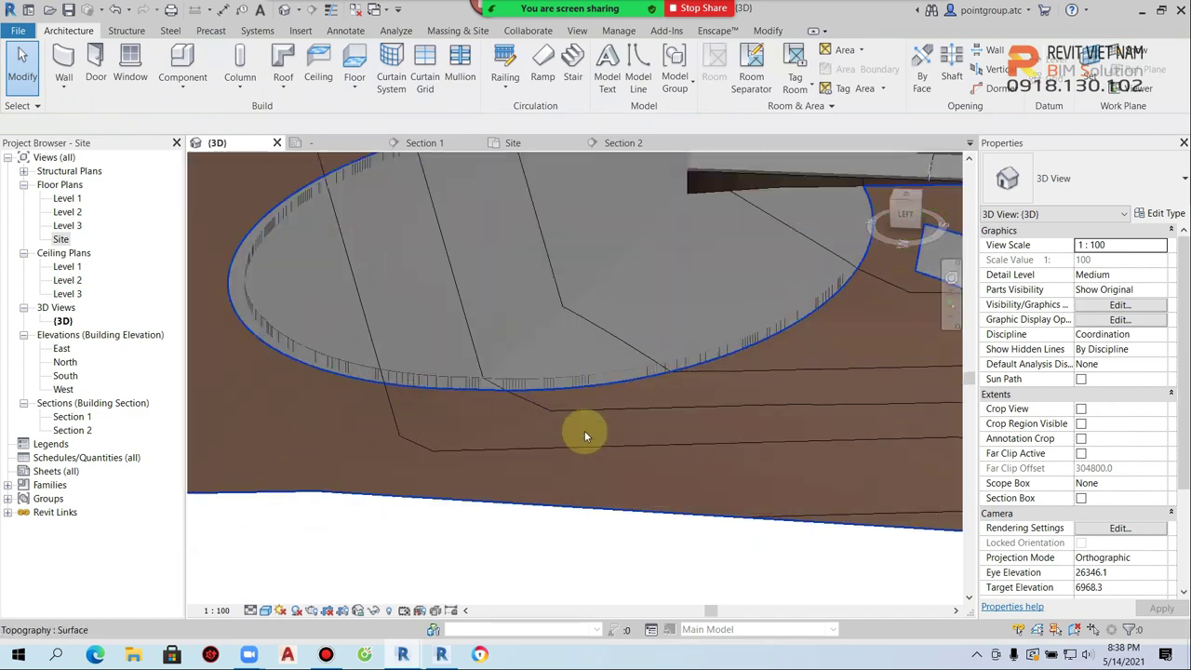
mouse_move(735, 353)
shift+middle_down()
mouse_move(769, 424)
mouse_move(692, 415)
mouse_move(545, 319)
shift+middle_up()
Edit the railing path again to remove the short arc beside the opening.
scroll(692, 415, down, 5)
double_click(541, 333)
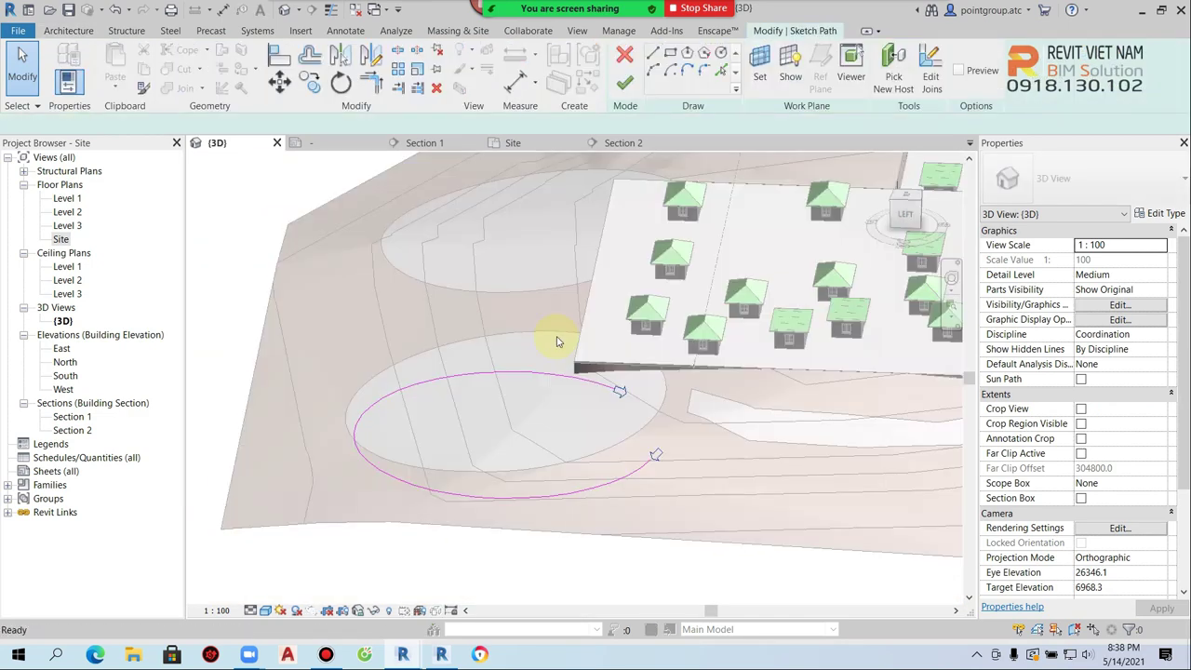
key(Escape)
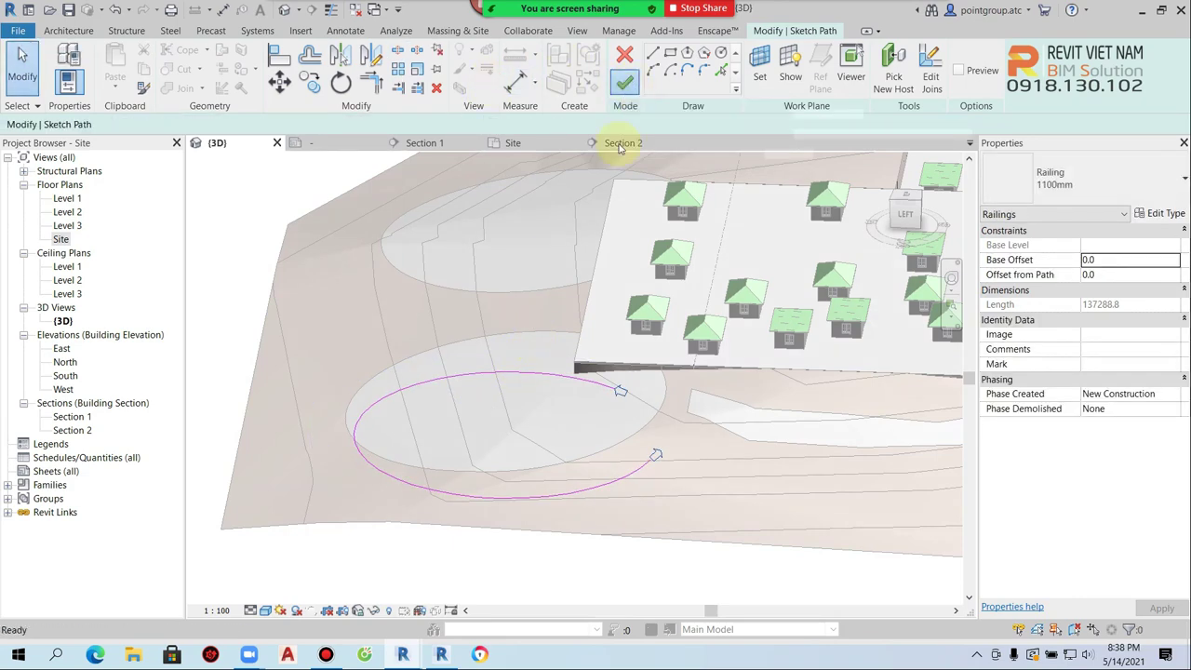
click(624, 82)
double_click(532, 340)
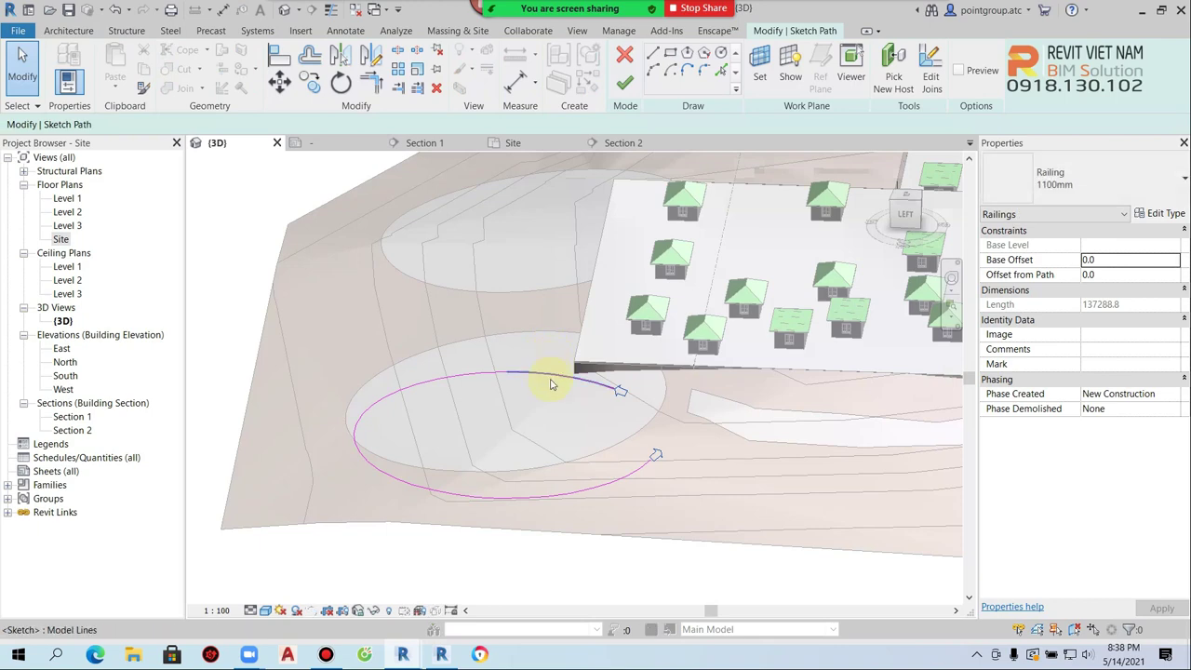
click(549, 382)
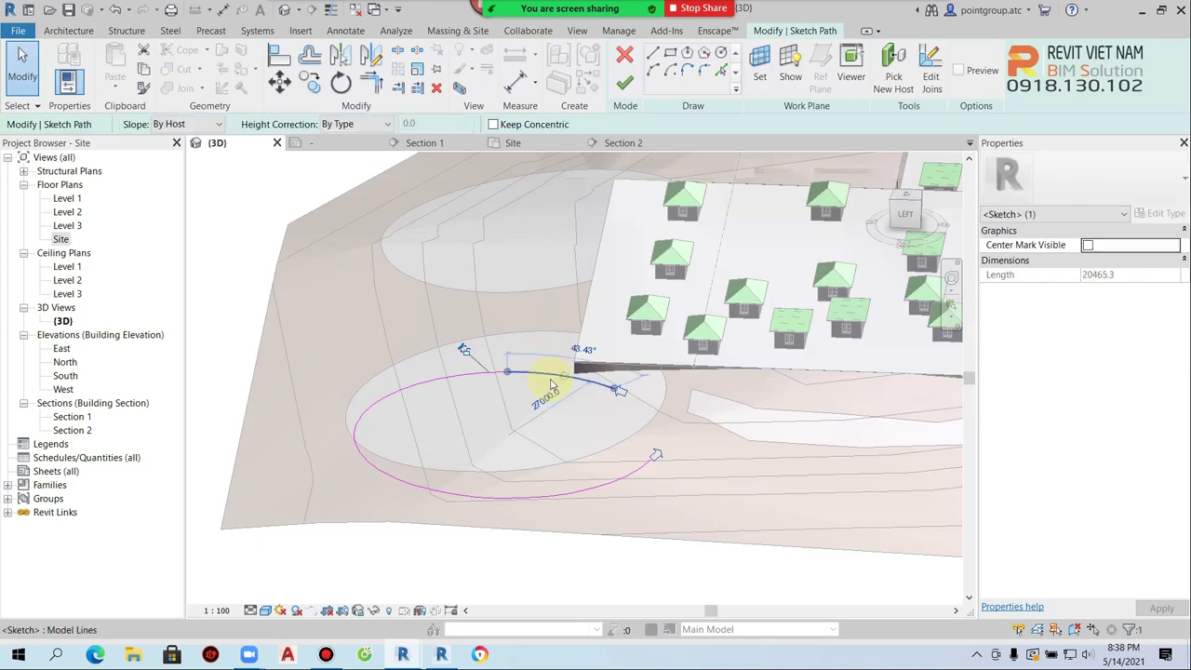
click(624, 82)
key(Escape)
mouse_move(625, 249)
shift+middle_down()
mouse_move(500, 332)
mouse_move(606, 412)
shift+middle_up()
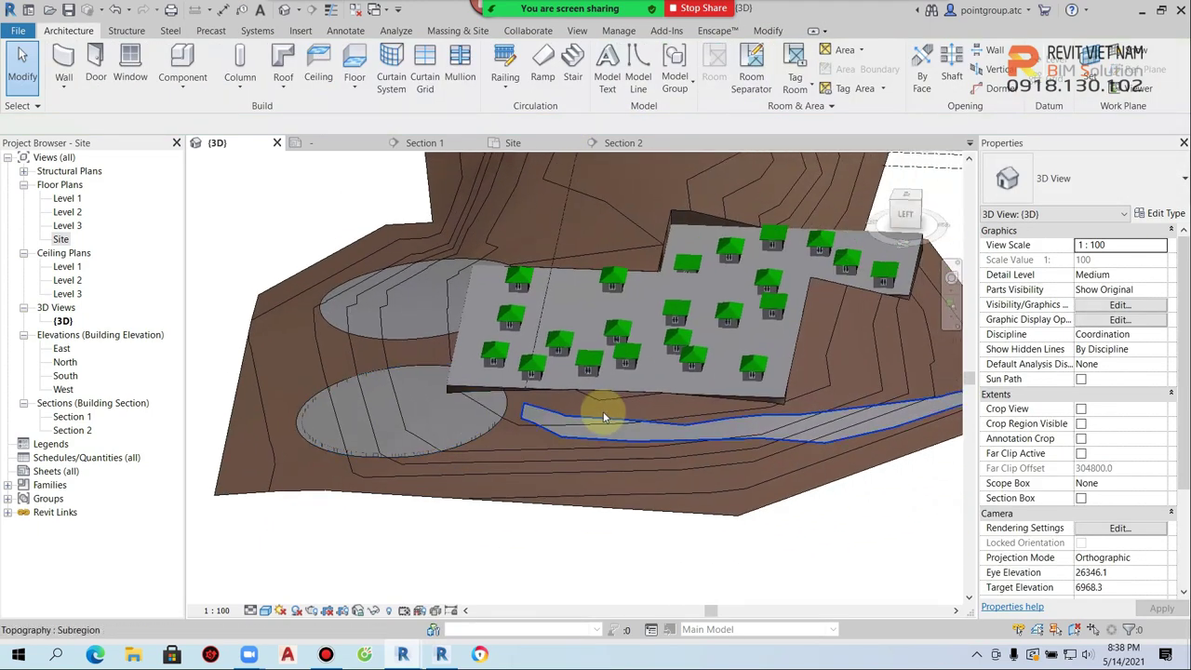
Open the Site floor plan and close all inactive views with CI.
double_click(61, 239)
scroll(580, 333, down, 1)
key(c)
key(i)
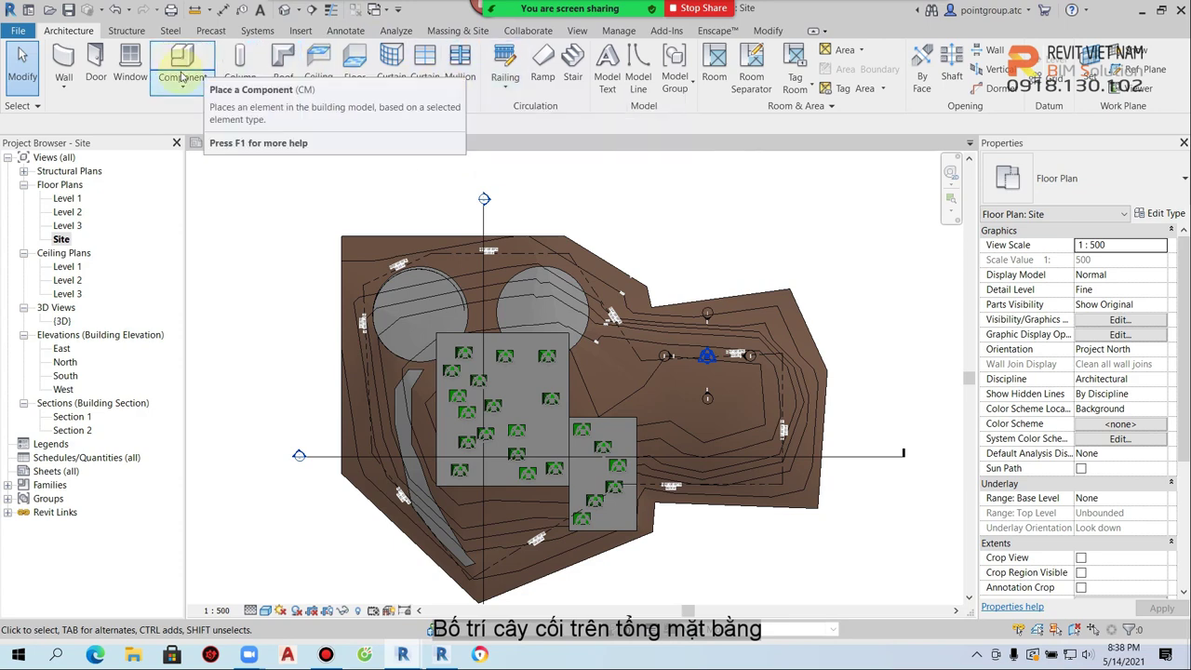
Start placing site components with the Scarlet Oak - 12.5 Meters tree type.
click(183, 85)
click(210, 114)
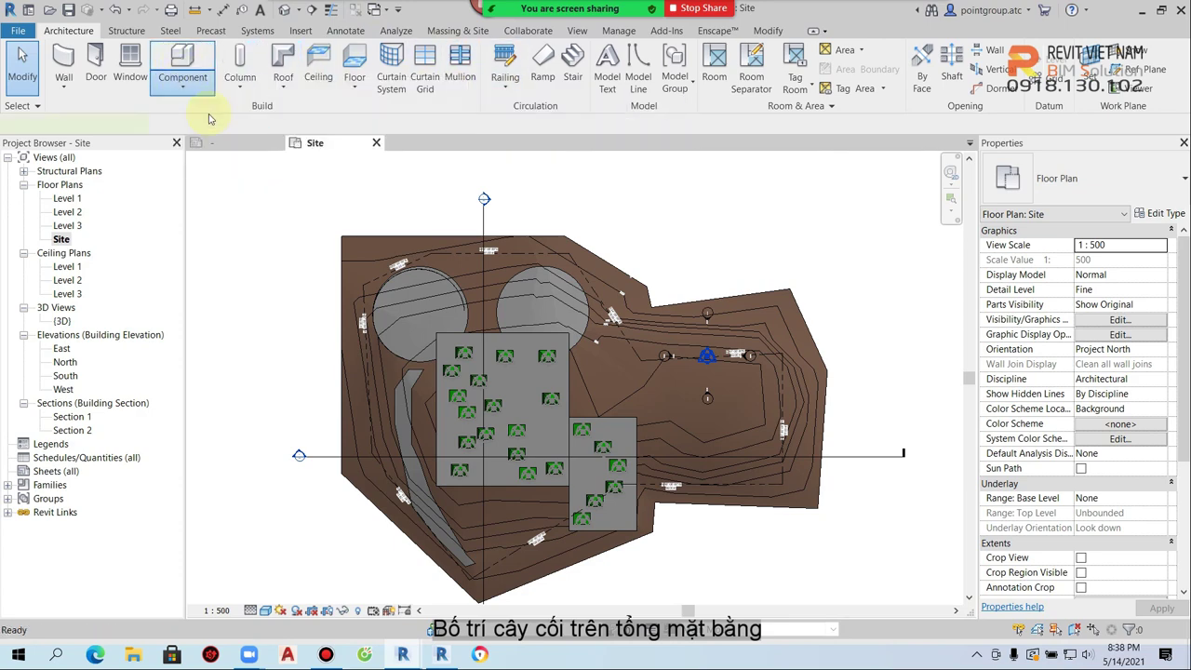
key(Escape)
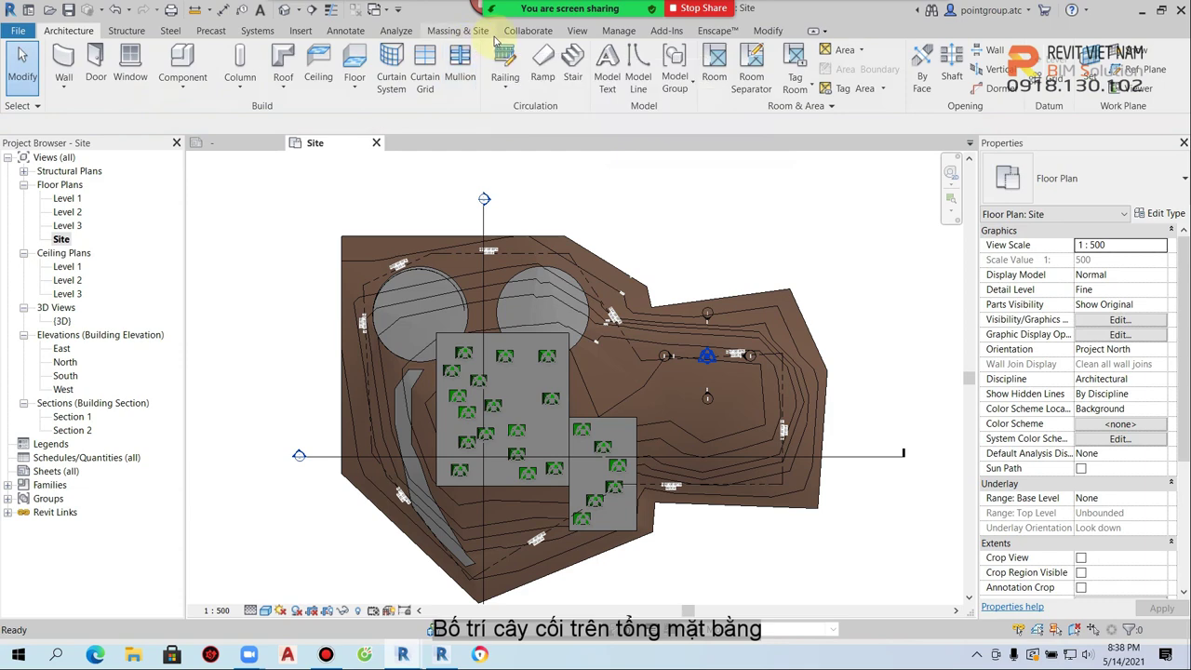
click(454, 31)
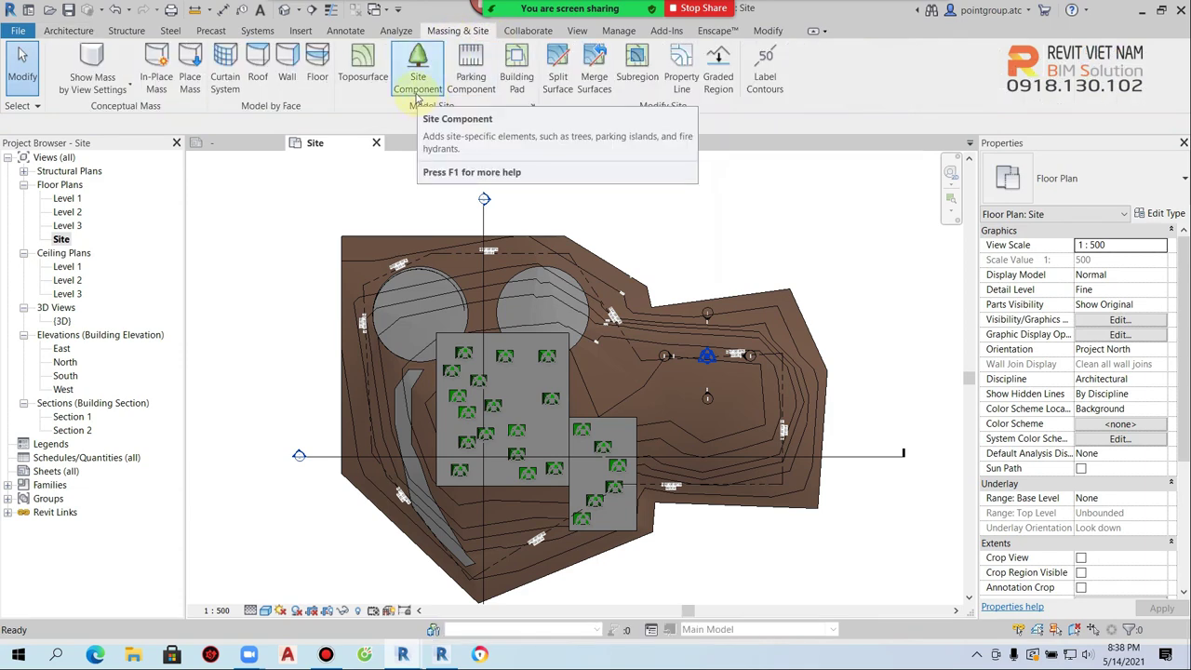
click(417, 84)
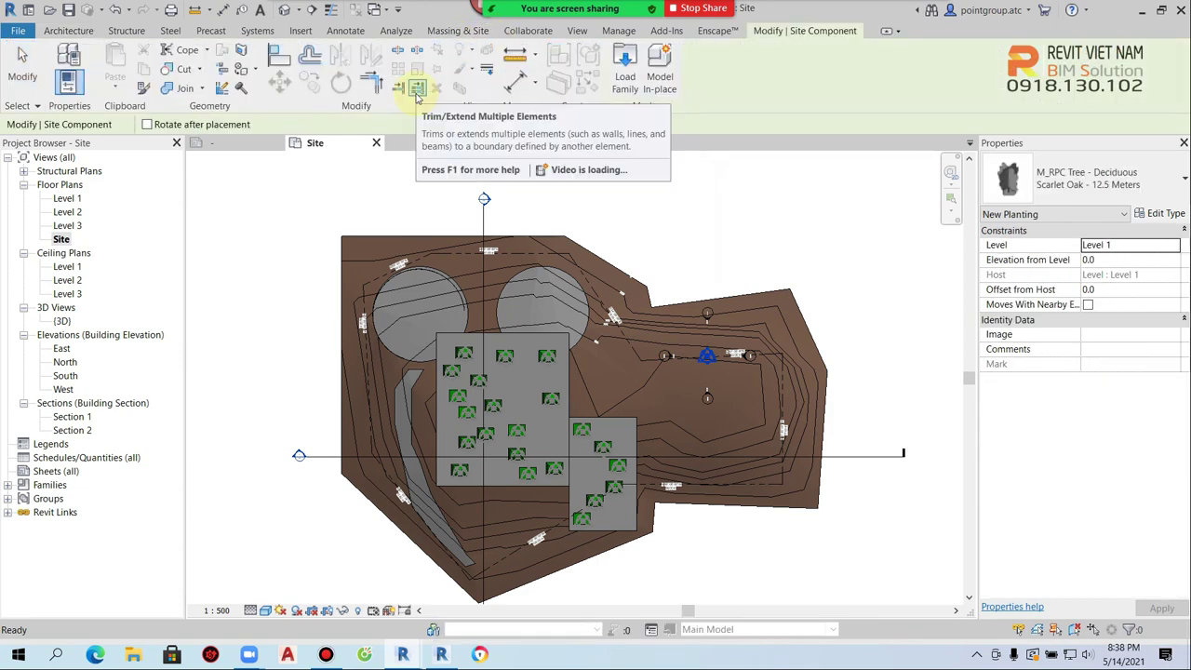
click(1087, 179)
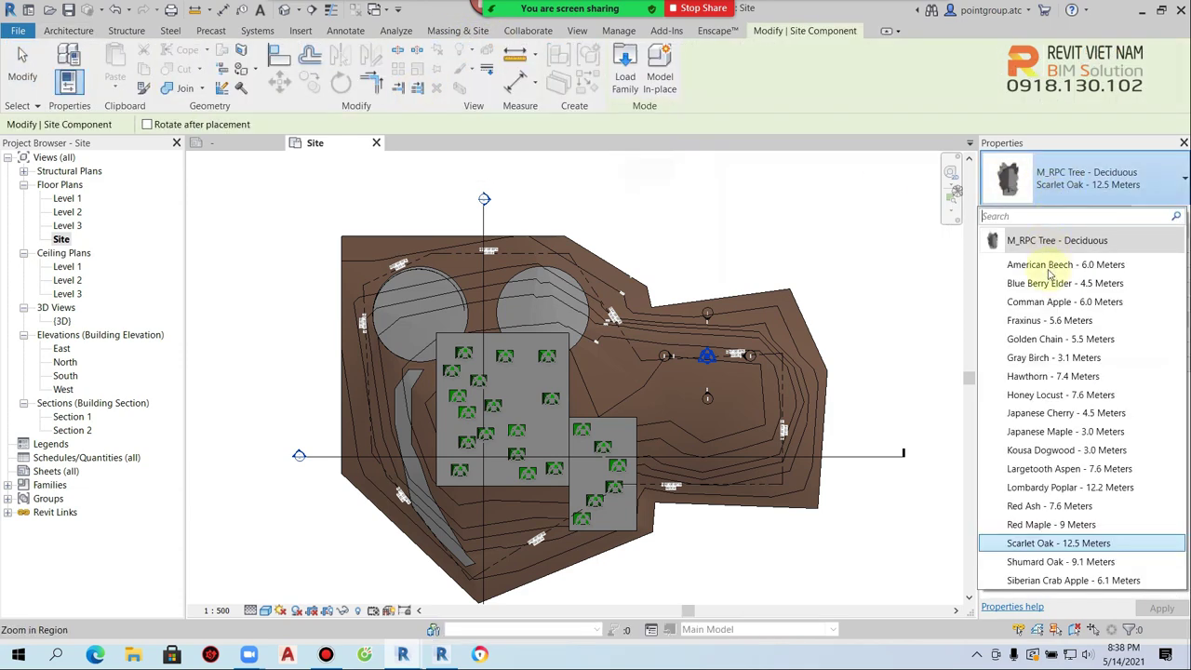
click(1096, 547)
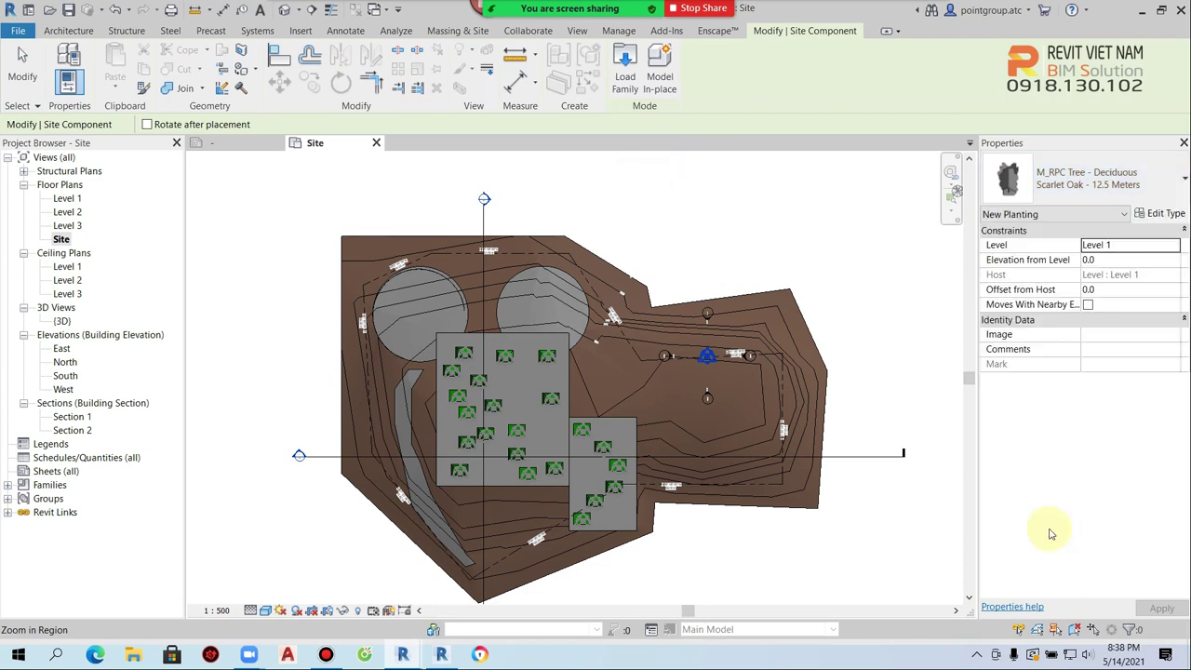
Plant a row of Scarlet Oaks along the large pad's top edge.
scroll(425, 359, up, 2)
scroll(438, 345, up, 2)
scroll(439, 322, down, 1)
click(465, 313)
click(523, 314)
click(572, 314)
click(626, 314)
click(696, 314)
click(737, 313)
click(668, 314)
click(465, 346)
Add Scarlet Oaks through the middle of the large pad and along its lower edge.
middle_drag(454, 363, 433, 240)
click(501, 253)
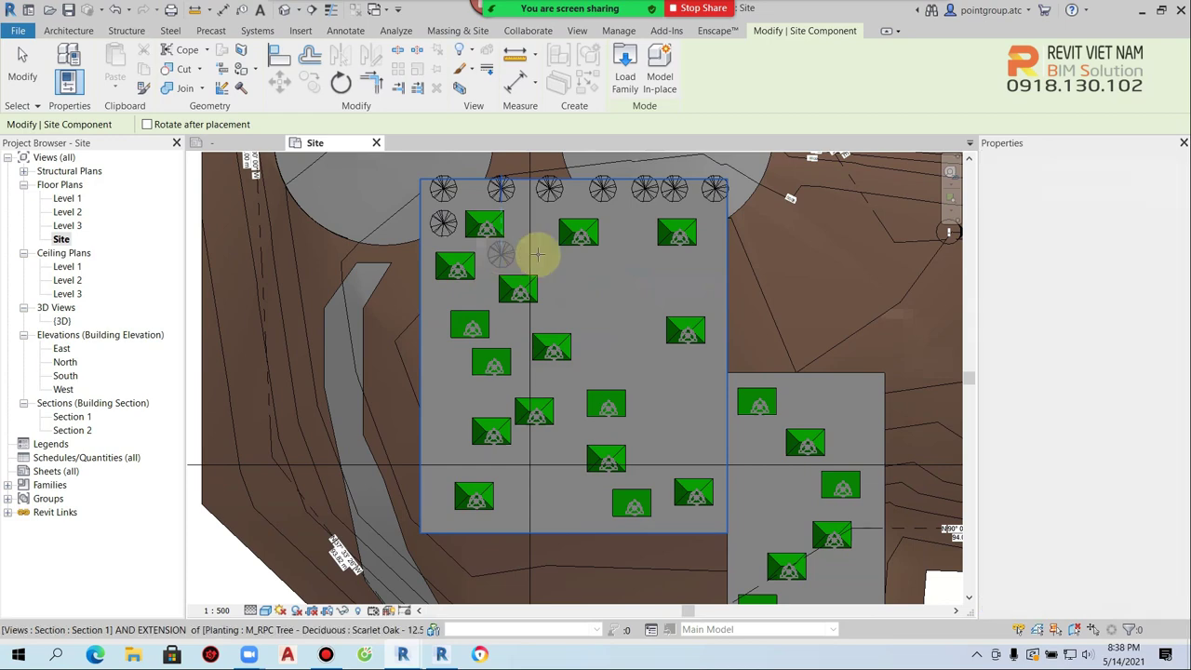
click(558, 263)
click(569, 309)
click(517, 325)
click(529, 371)
click(569, 371)
click(530, 464)
click(501, 463)
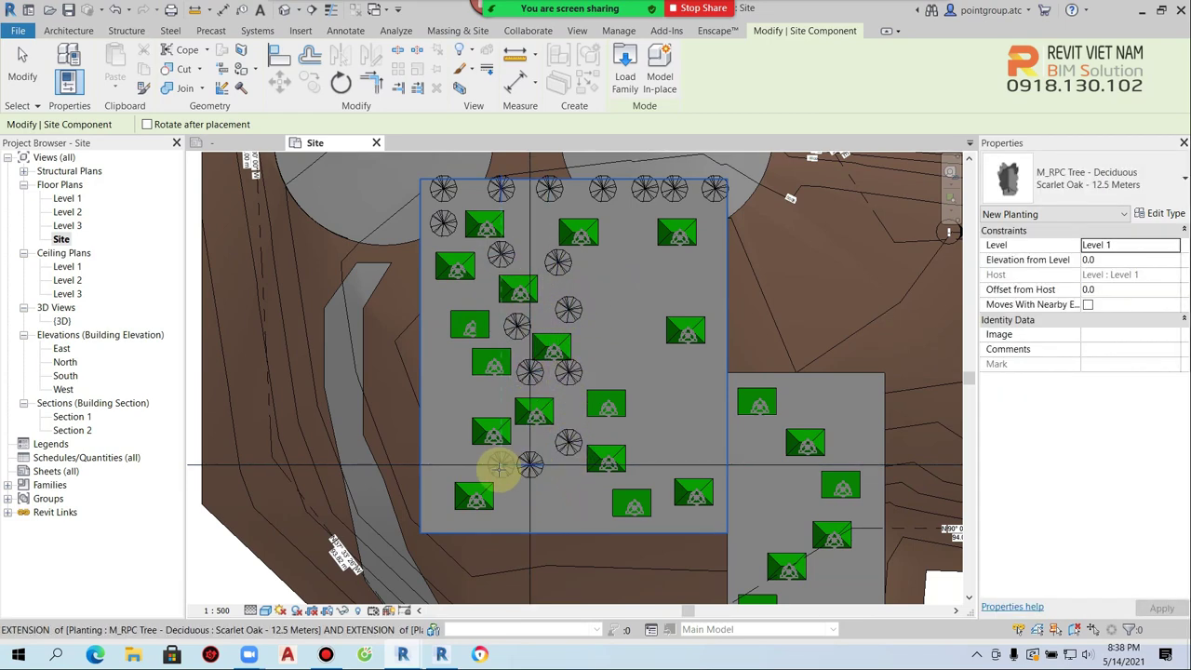
click(455, 464)
Fill the large pad's lower middle, lower right and right side with more oaks.
click(479, 399)
click(455, 372)
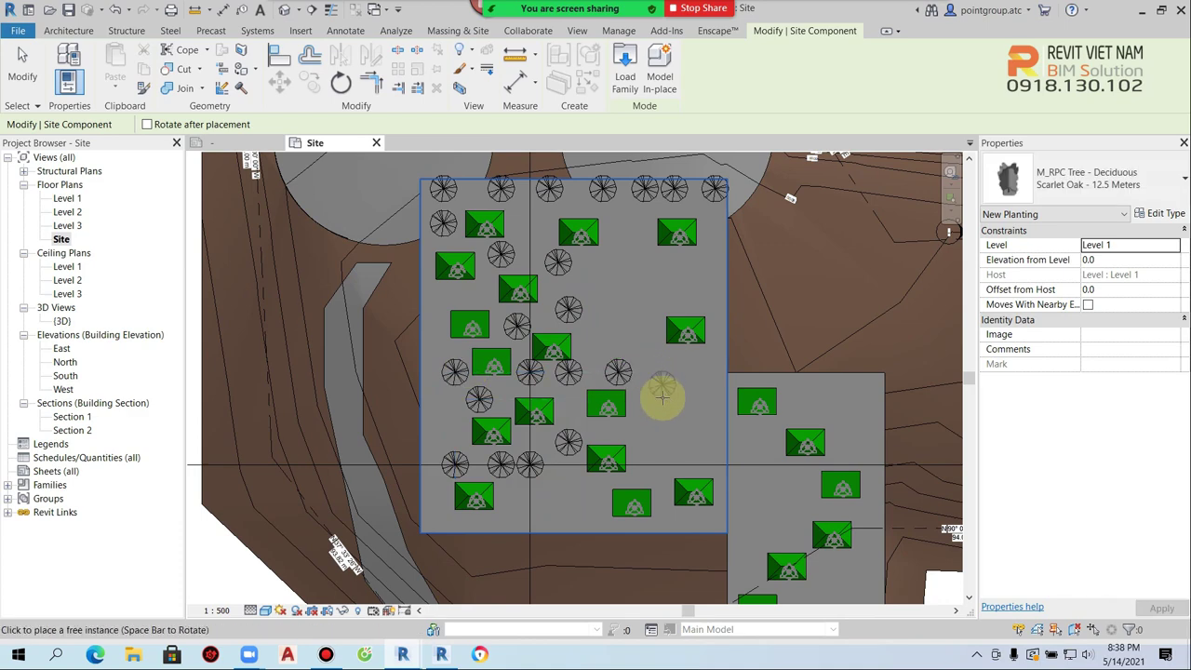
click(645, 463)
click(696, 463)
click(715, 442)
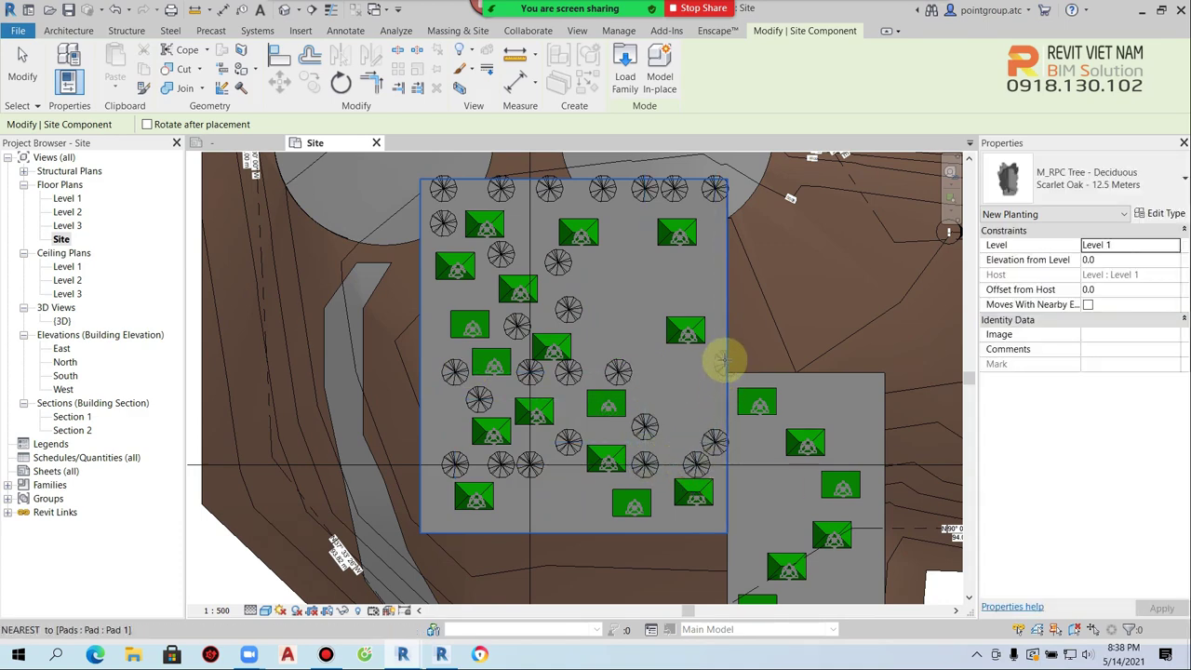
click(696, 302)
click(645, 308)
Place several Scarlet Oaks on the smaller right-hand pad, then view the site in 3D.
click(753, 442)
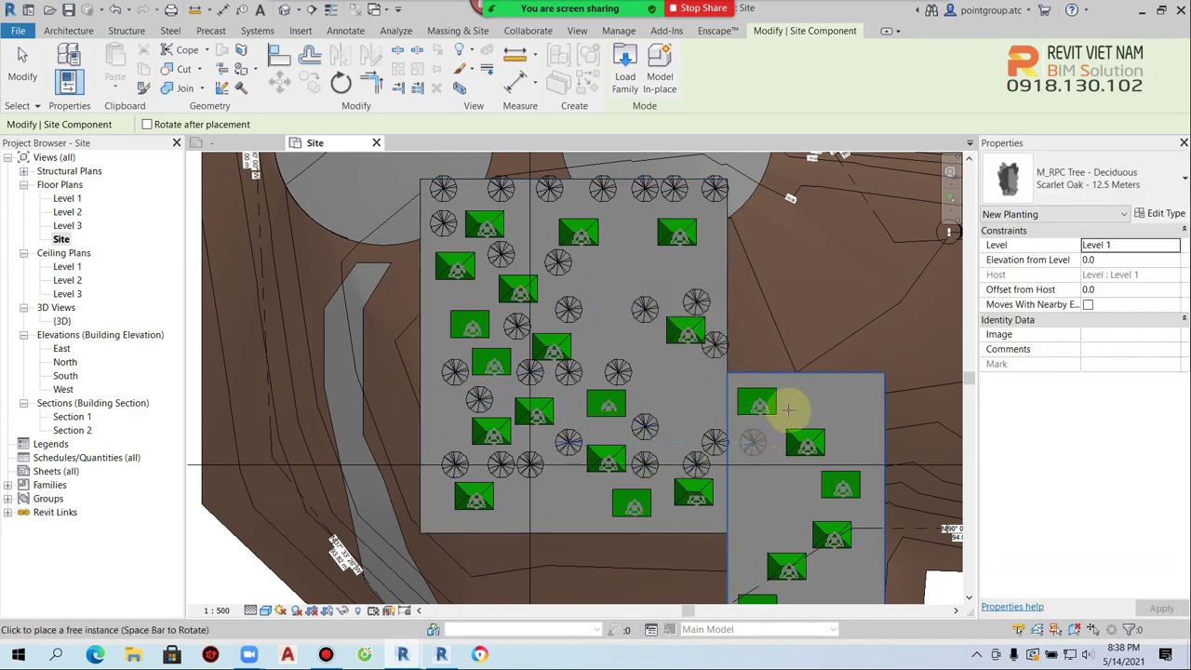
click(794, 407)
middle_drag(872, 532, 763, 383)
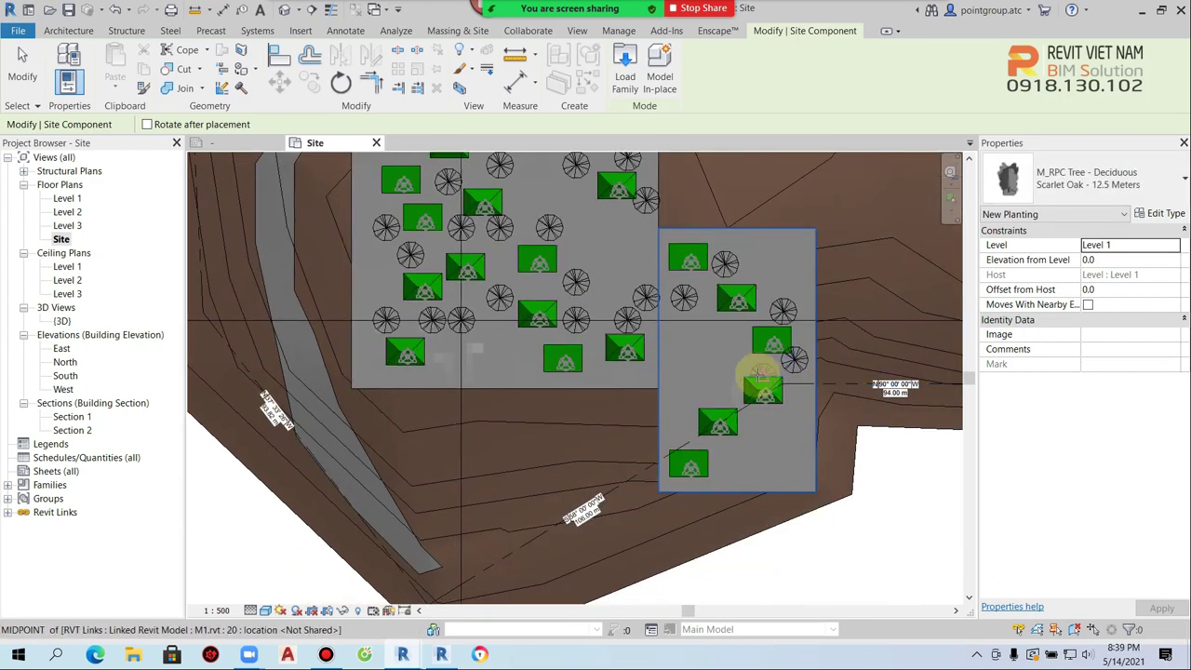
click(739, 361)
click(752, 421)
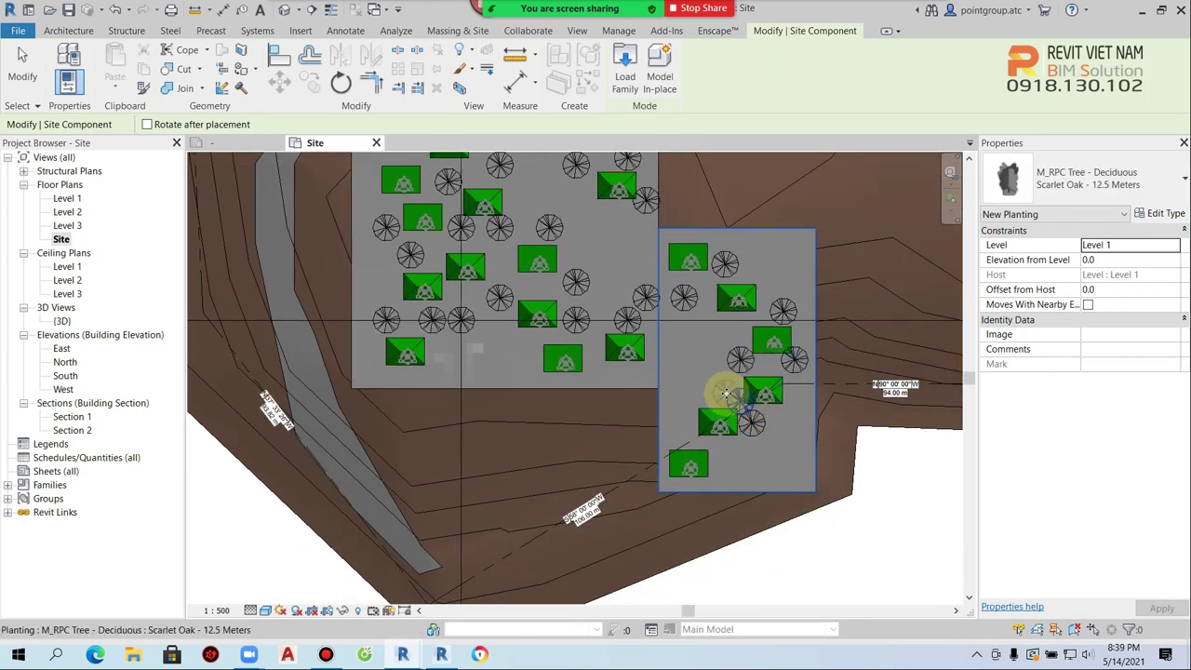
click(717, 397)
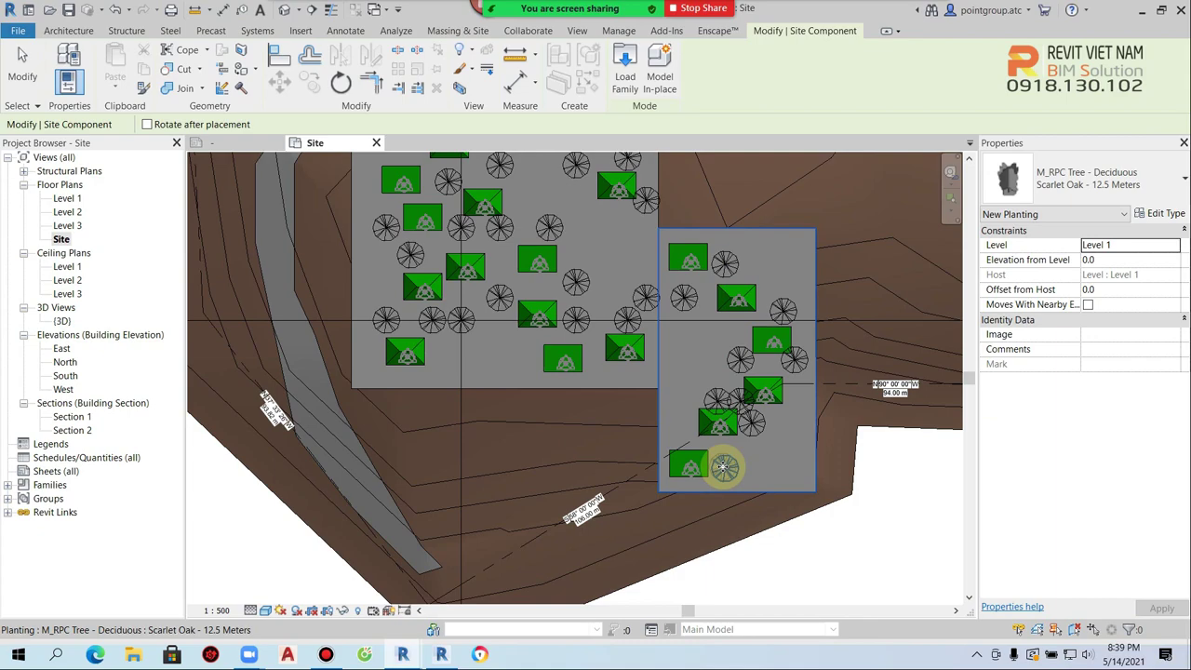
key(Escape)
key(Escape)
click(285, 9)
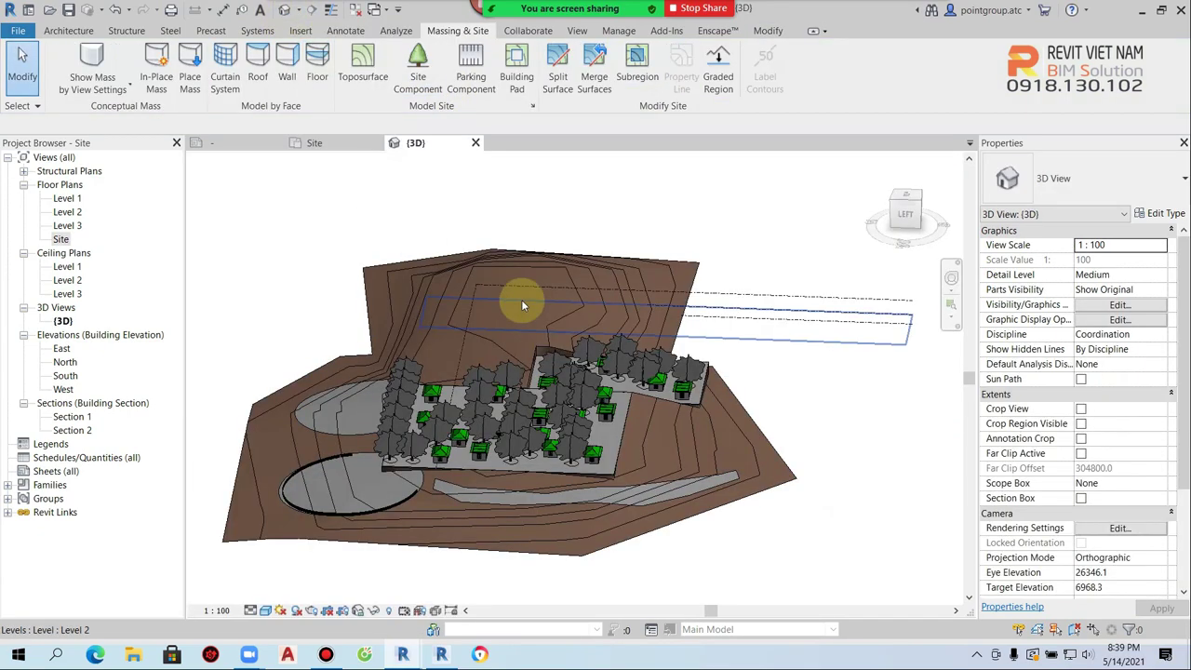
Duplicate a Scarlet Oak tree's type as a new type named T1-12.5m.
scroll(522, 305, up, 5)
mouse_move(419, 484)
shift+middle_down()
mouse_move(640, 477)
mouse_move(452, 566)
shift+middle_up()
scroll(452, 404, up, 3)
scroll(462, 394, up, 2)
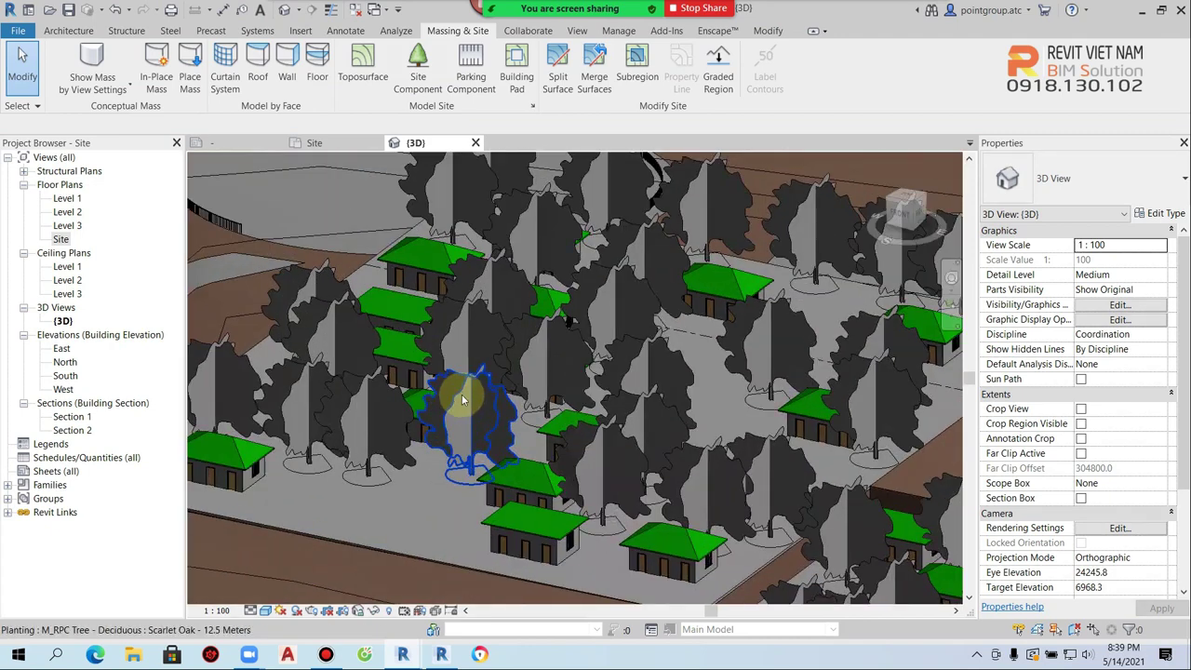
click(461, 393)
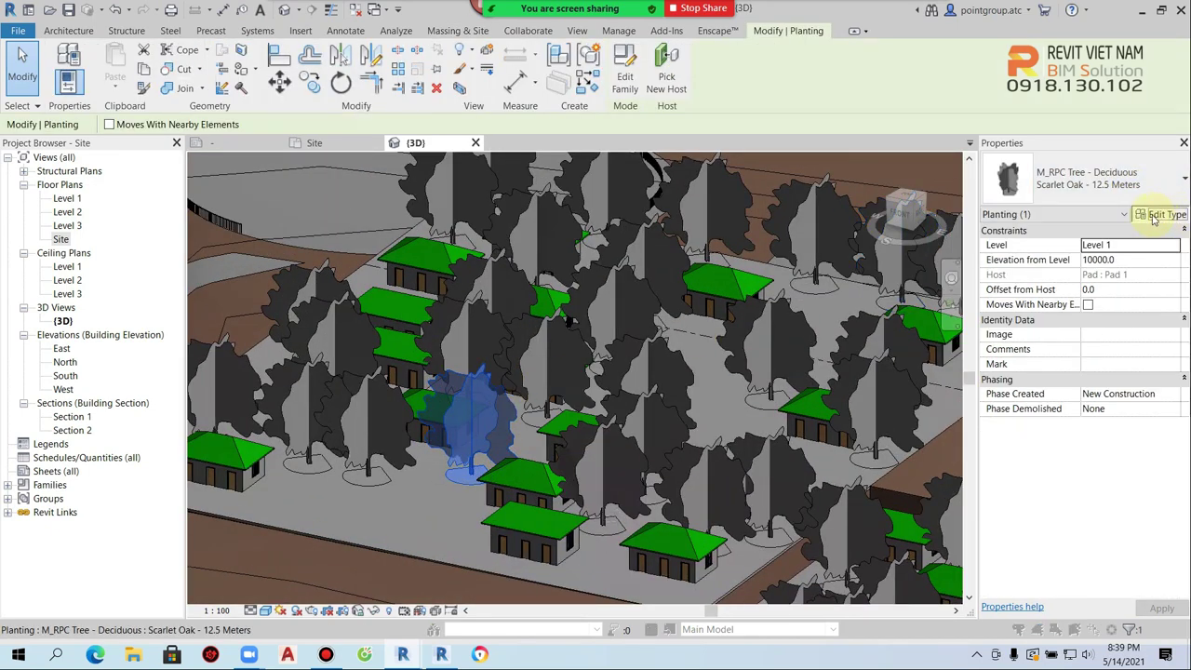
click(1154, 214)
click(750, 152)
text(T1-12.5m)
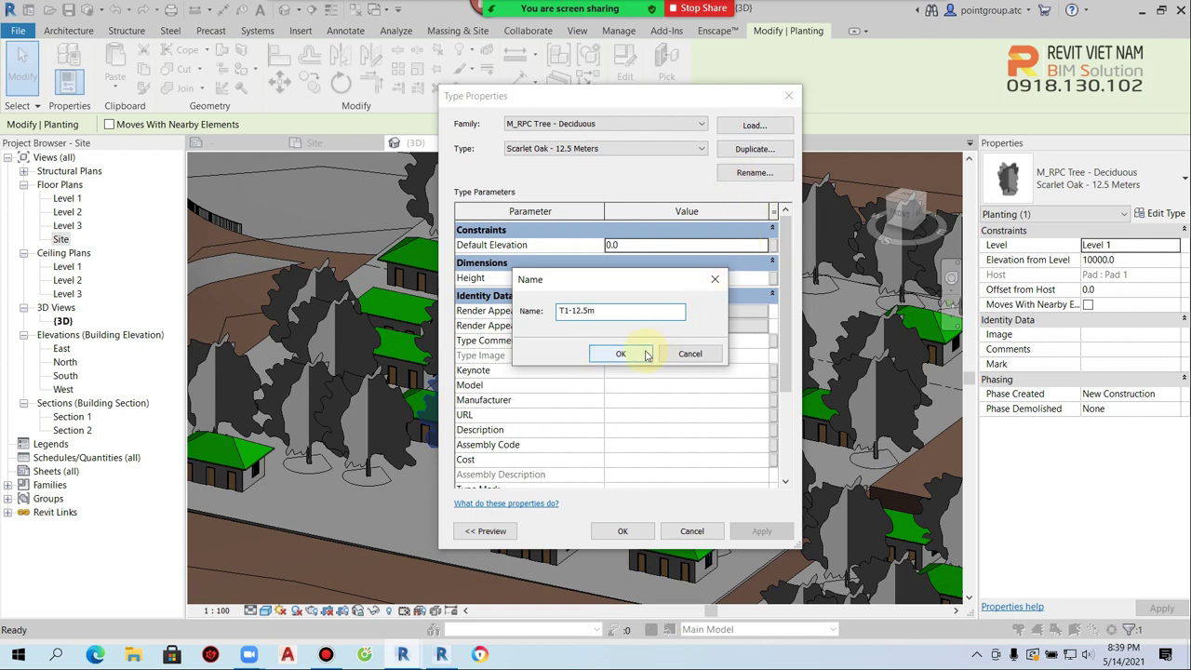
click(645, 355)
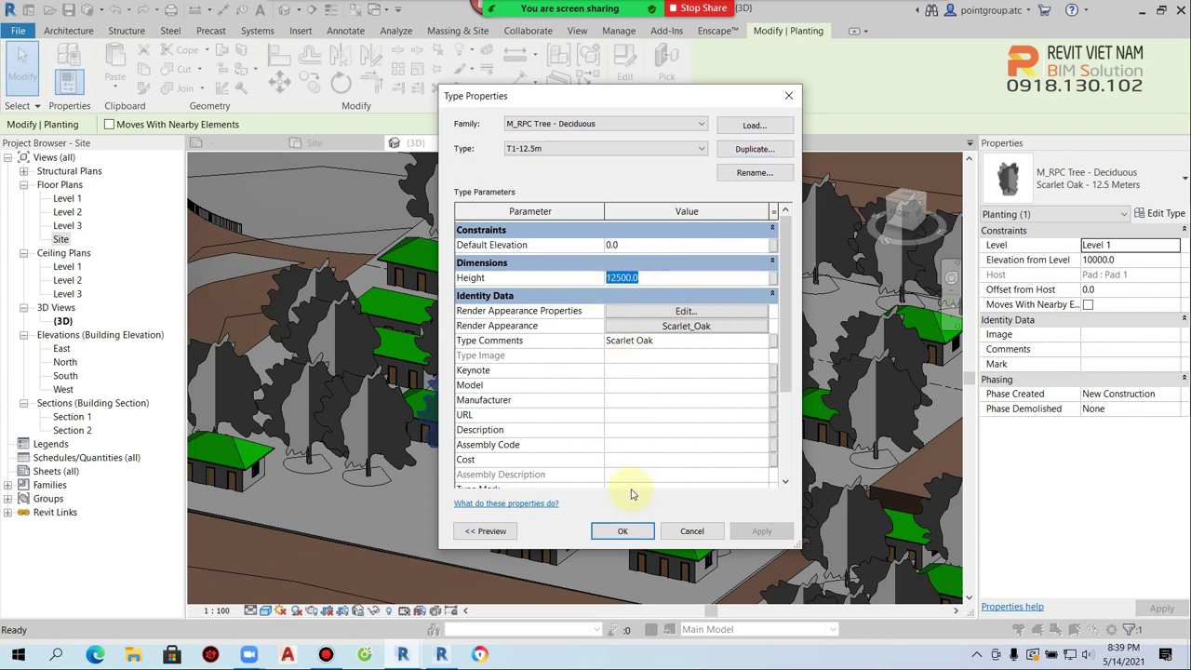
click(622, 530)
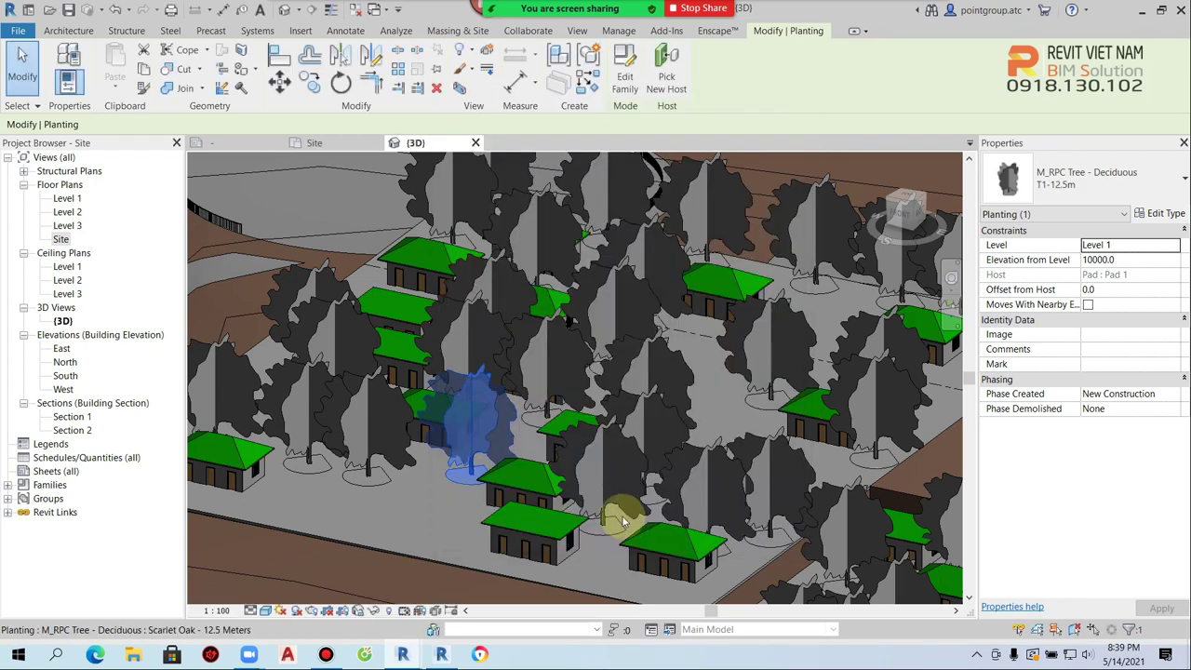
Select all 36 Scarlet Oak trees with SA and switch them to T1-12.5m.
click(592, 451)
key(s)
key(a)
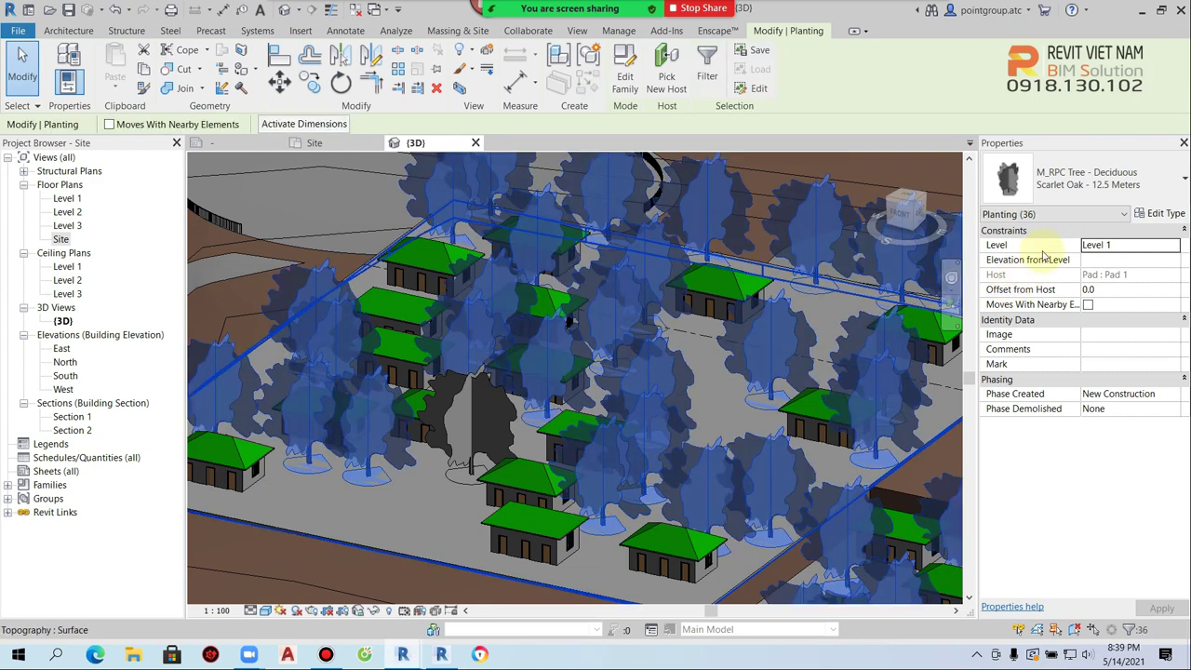
click(1114, 167)
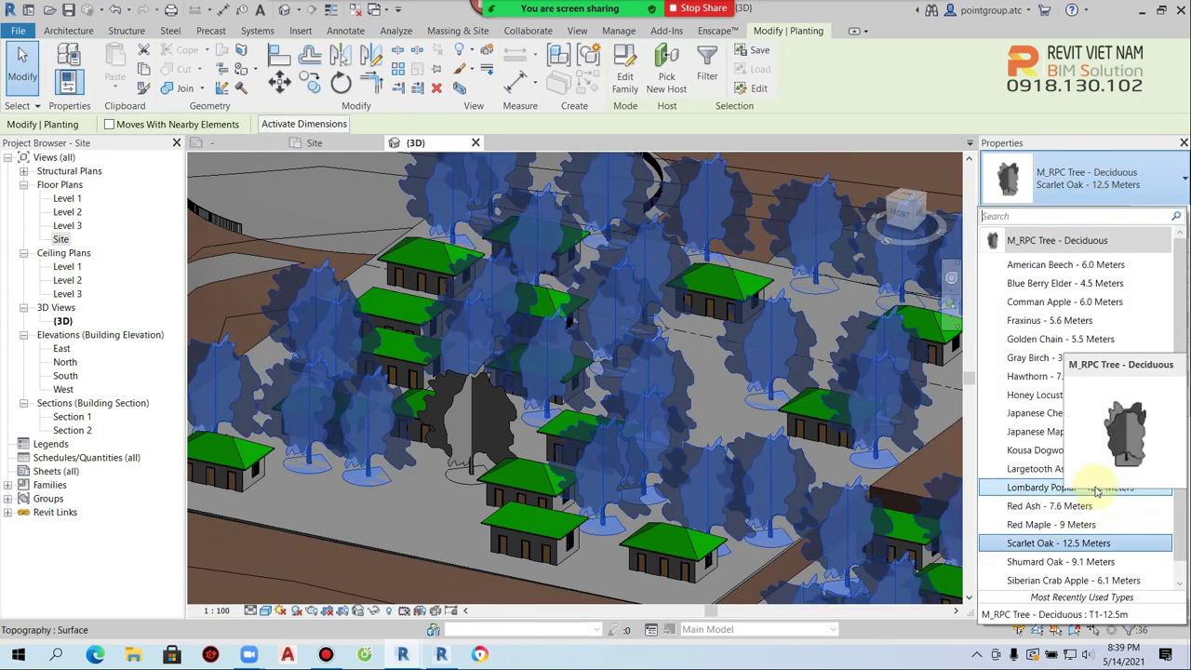
scroll(1085, 526, down, 1)
click(1026, 581)
key(Escape)
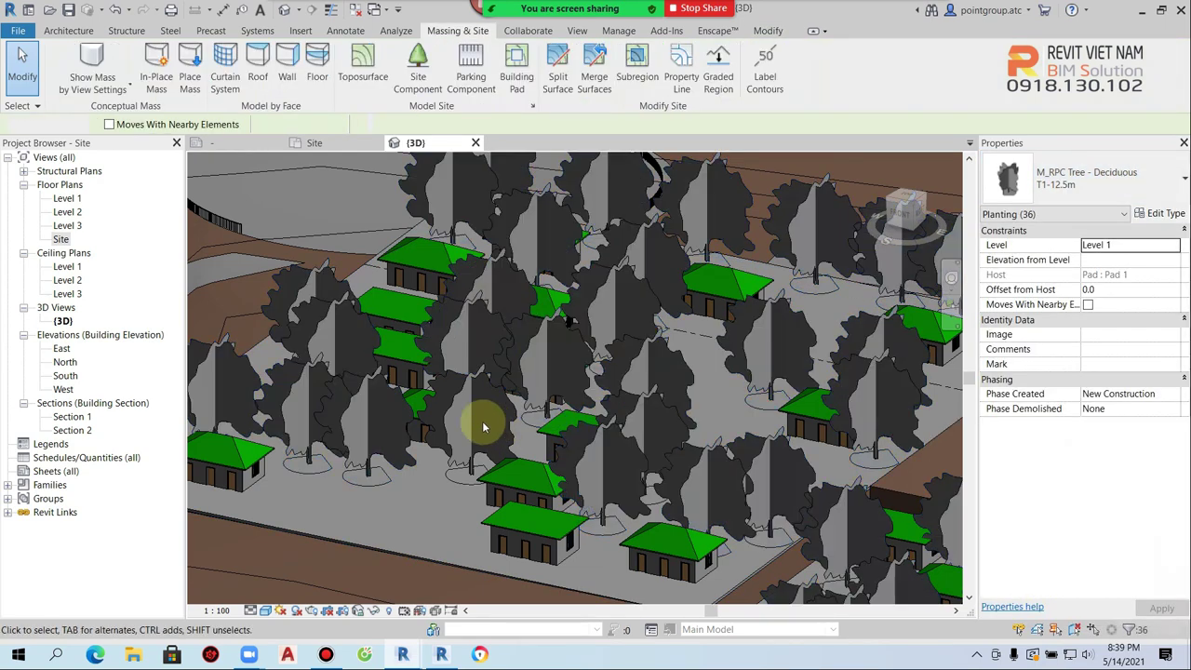
click(473, 418)
click(1160, 214)
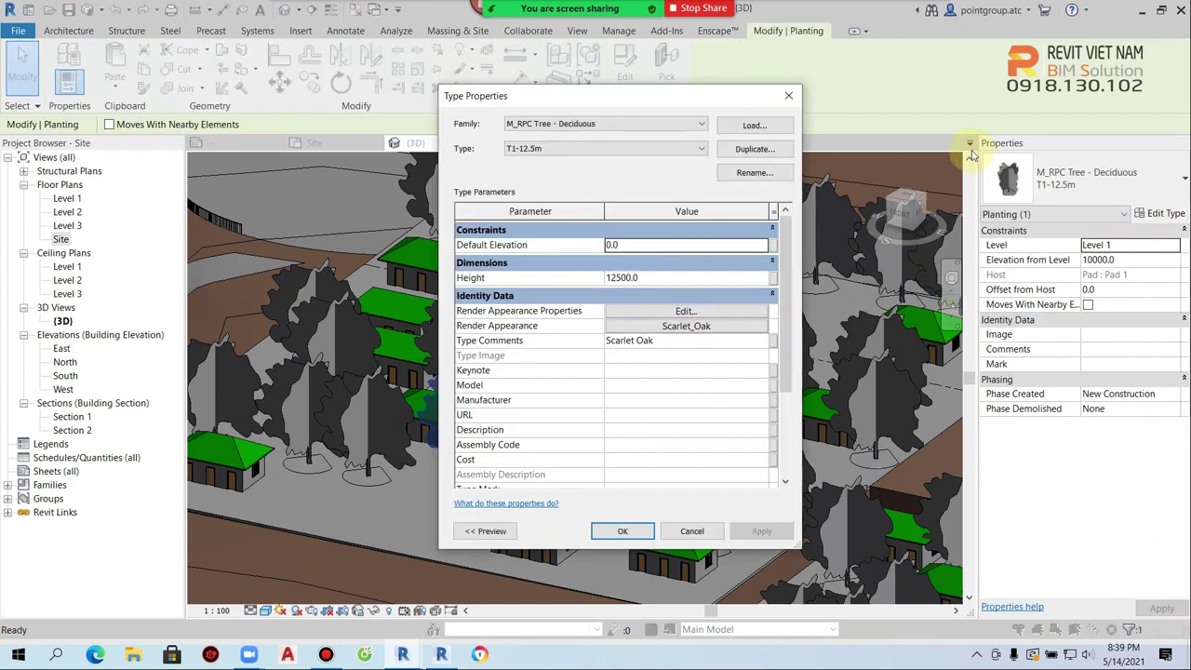
Duplicate T1-12.5m as a new type T2-9000 with a height of 9000.
click(734, 152)
text(T2-9000)
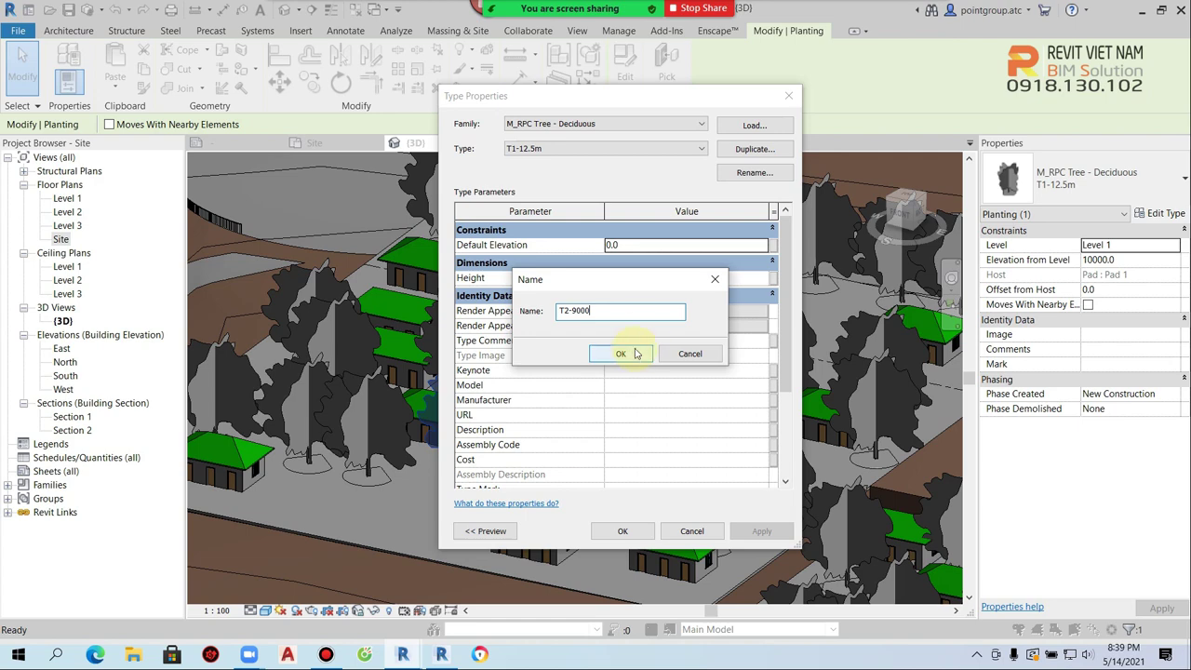
click(621, 354)
click(656, 277)
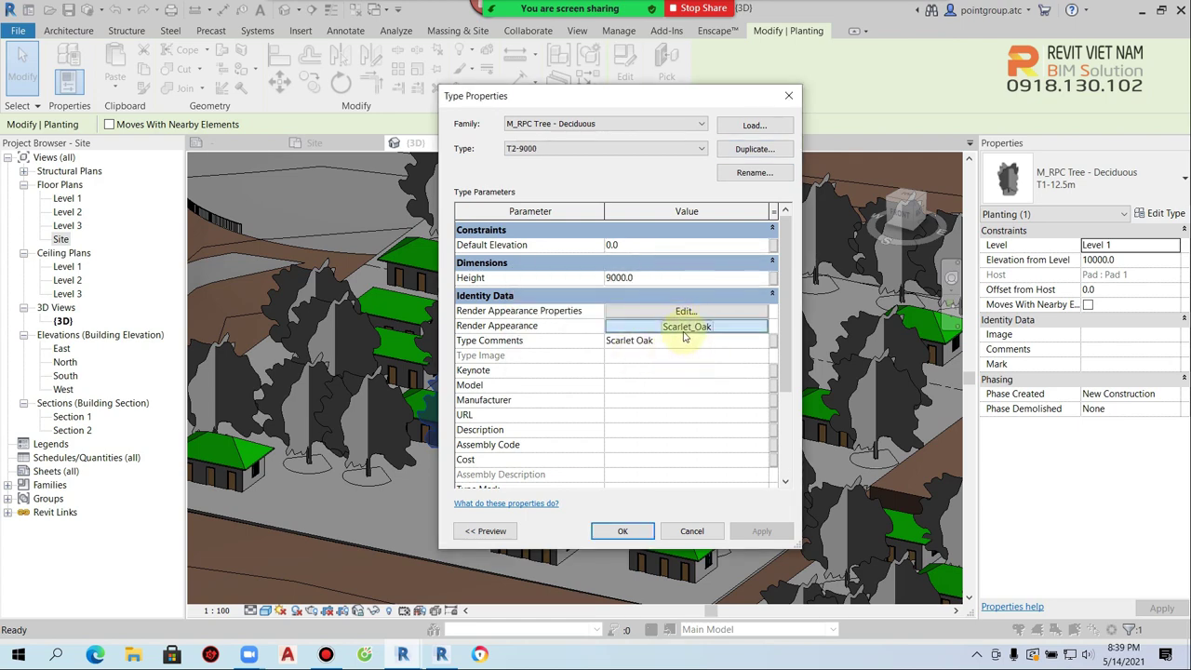
Give T2-9000 the Windmill Palm render appearance, using the <All> class filter.
click(684, 329)
scroll(687, 353, down, 1)
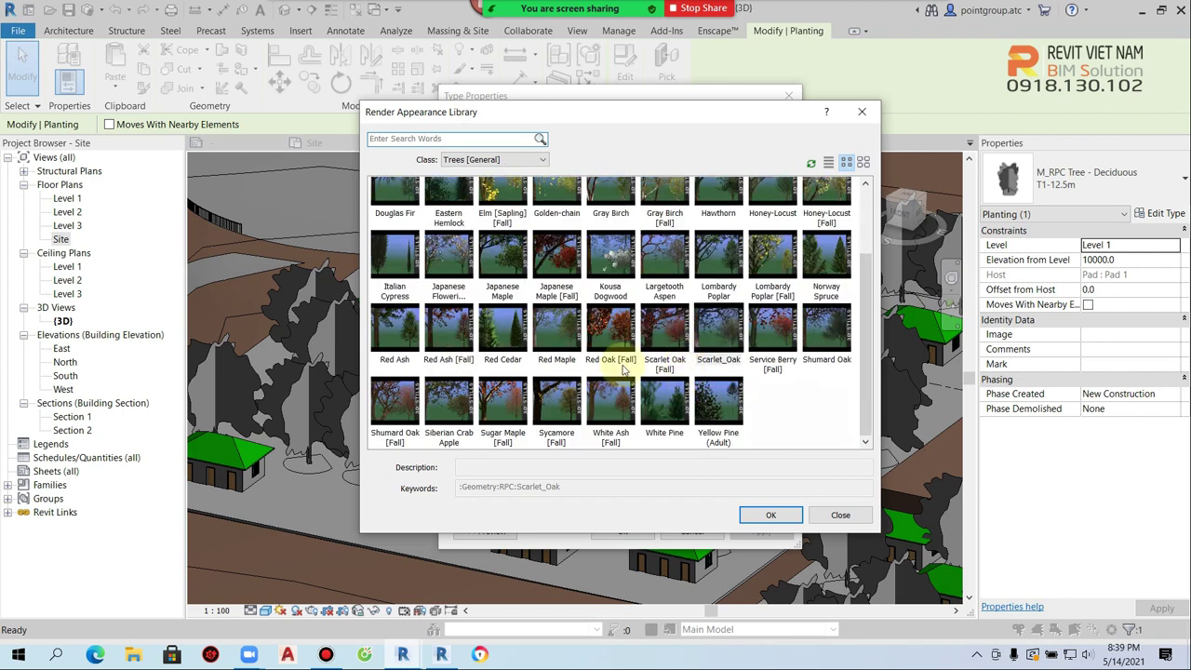
click(500, 160)
click(452, 172)
scroll(667, 381, down, 1)
scroll(667, 382, down, 10)
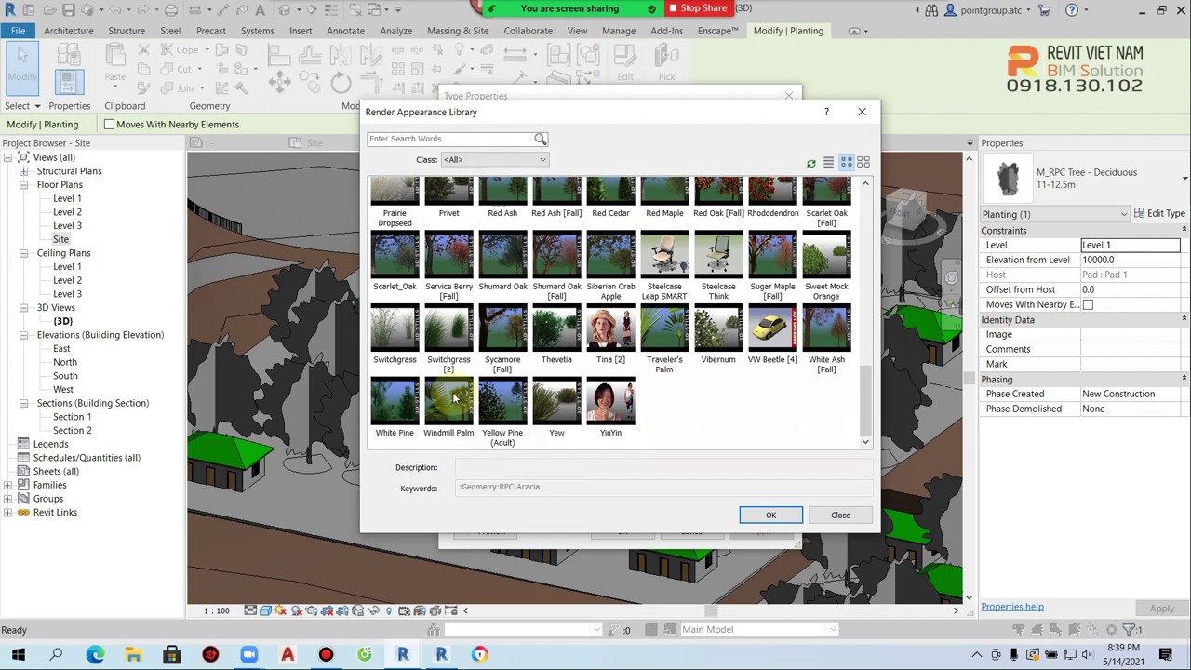
double_click(455, 398)
click(623, 532)
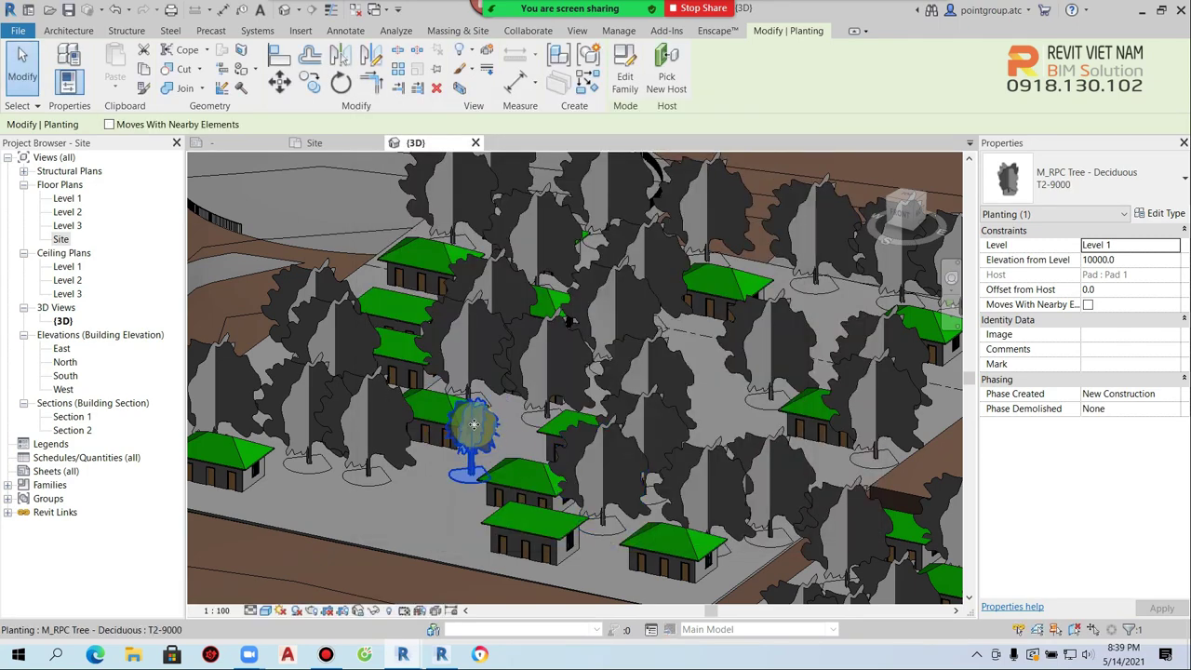
key(Escape)
scroll(475, 428, up, 2)
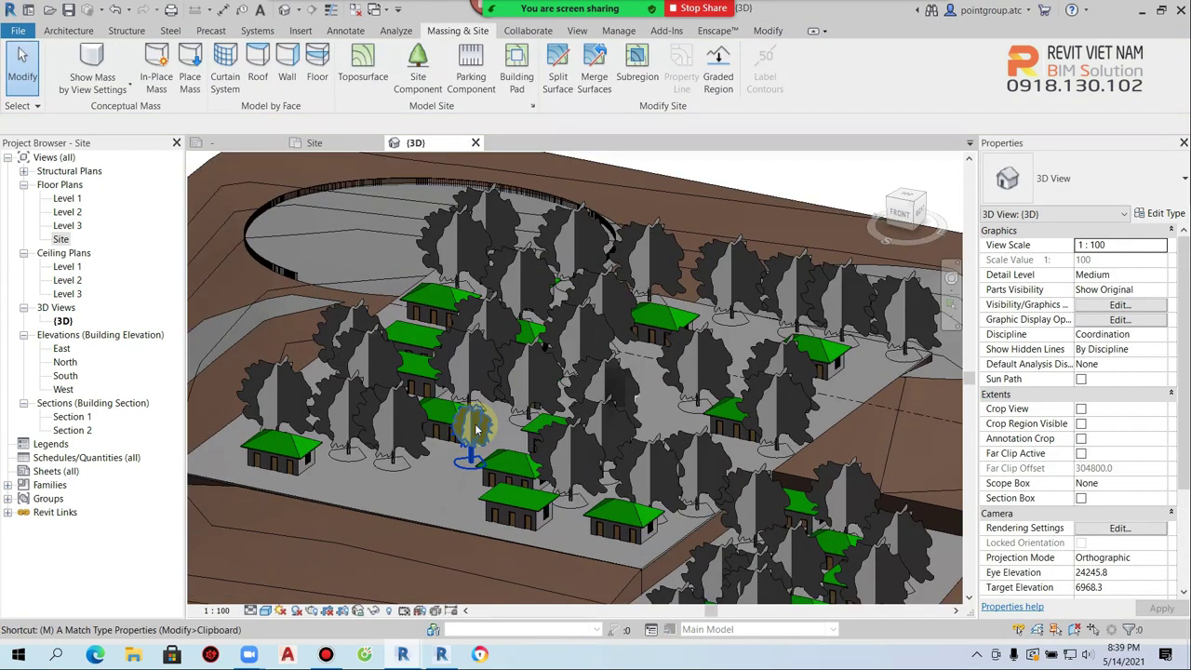
Use Match Type (MA) to change five more trees, mostly on the right pad, to T2-9000.
key(m)
key(a)
click(473, 426)
middle_drag(652, 400, 540, 279)
click(705, 426)
click(763, 410)
click(781, 419)
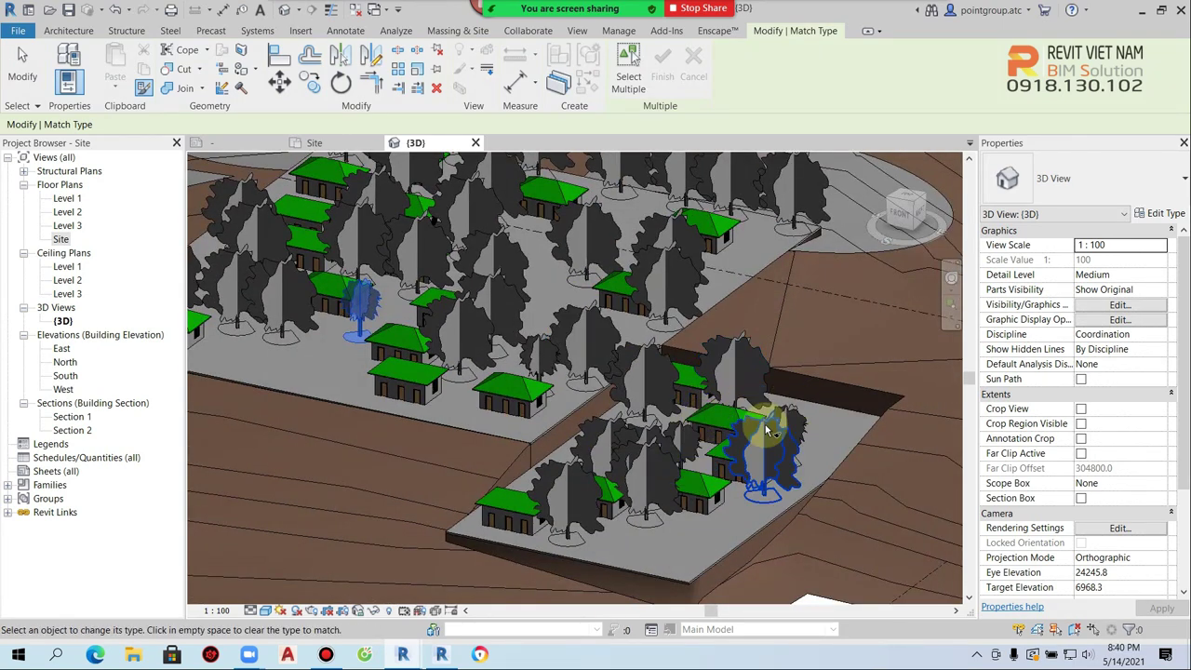
click(759, 451)
click(626, 335)
scroll(625, 335, down, 3)
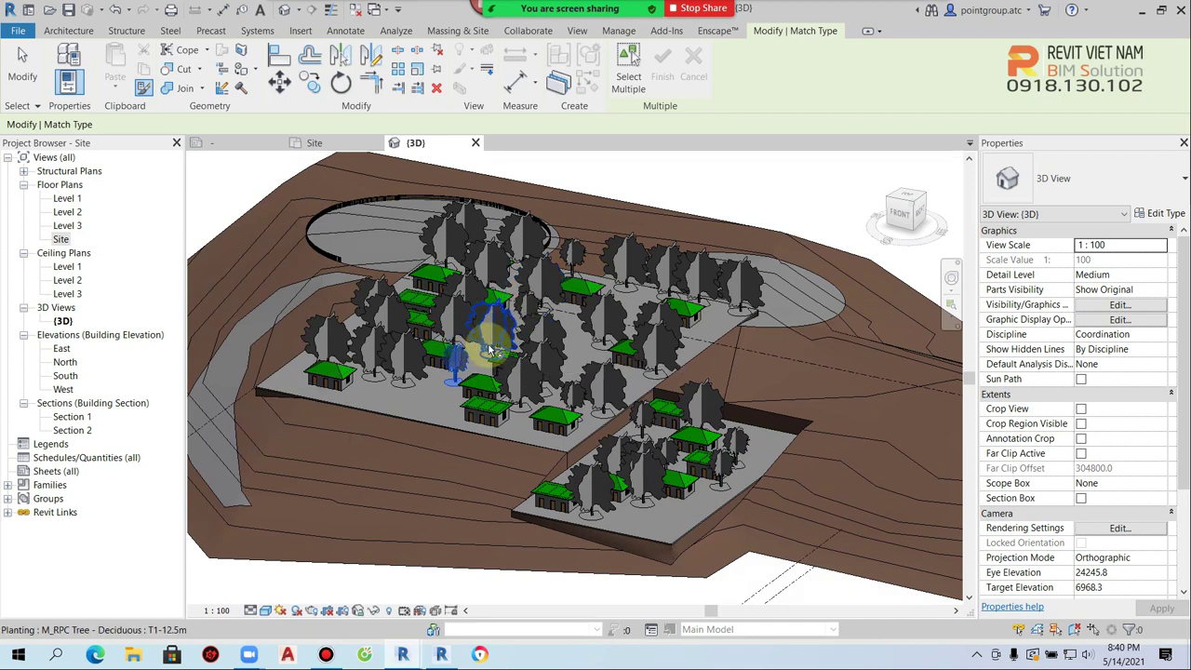
key(Escape)
Start placing another site tree and view the available tree types.
scroll(510, 382, up, 3)
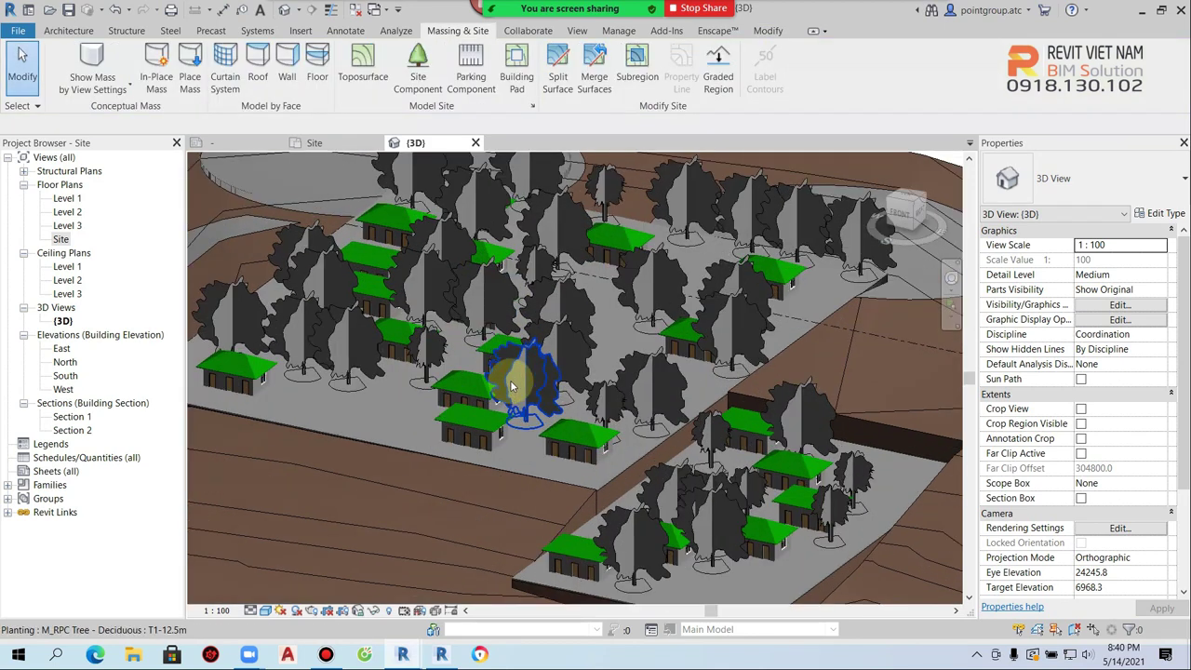
shift+middle_drag(546, 273, 567, 412)
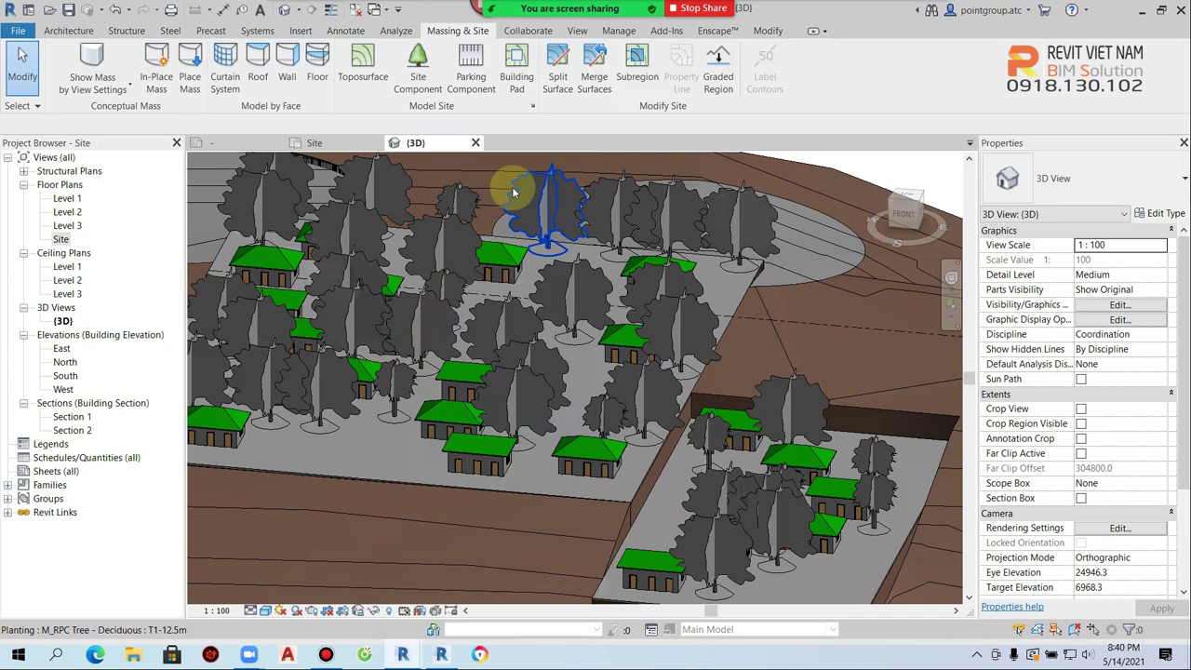
click(418, 65)
click(1087, 178)
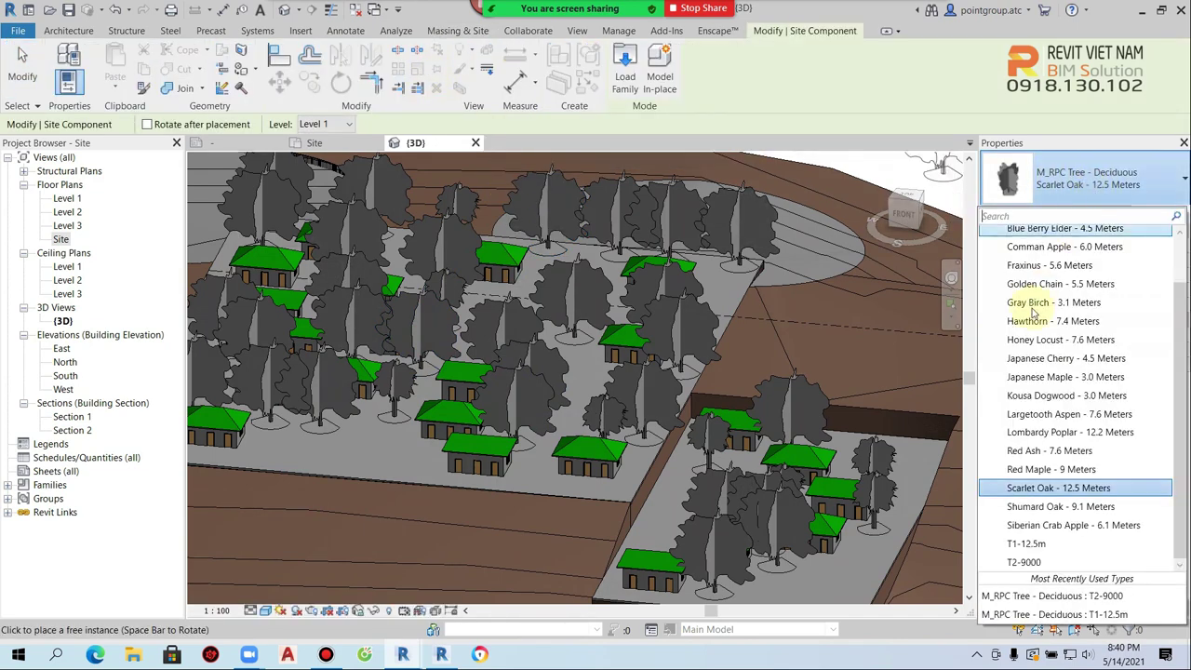
Exit tree placement and start Architecture > Component > Place a Component.
scroll(1061, 409, up, 1)
scroll(1063, 447, down, 1)
mouse_move(1064, 229)
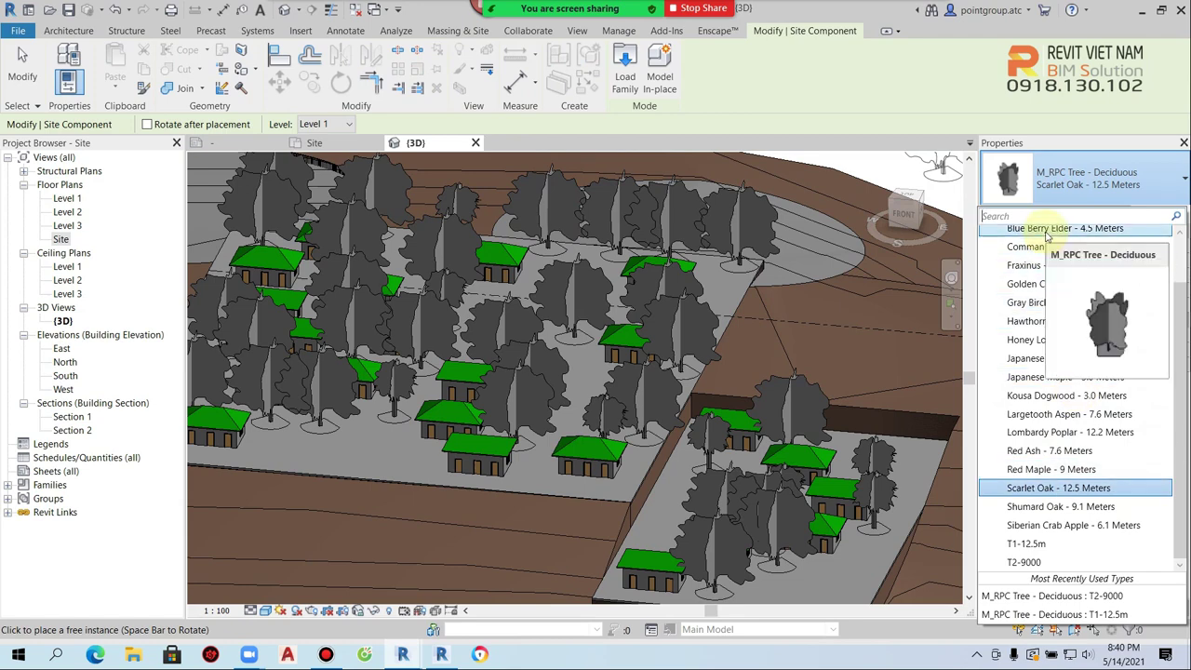
key(Escape)
key(Escape)
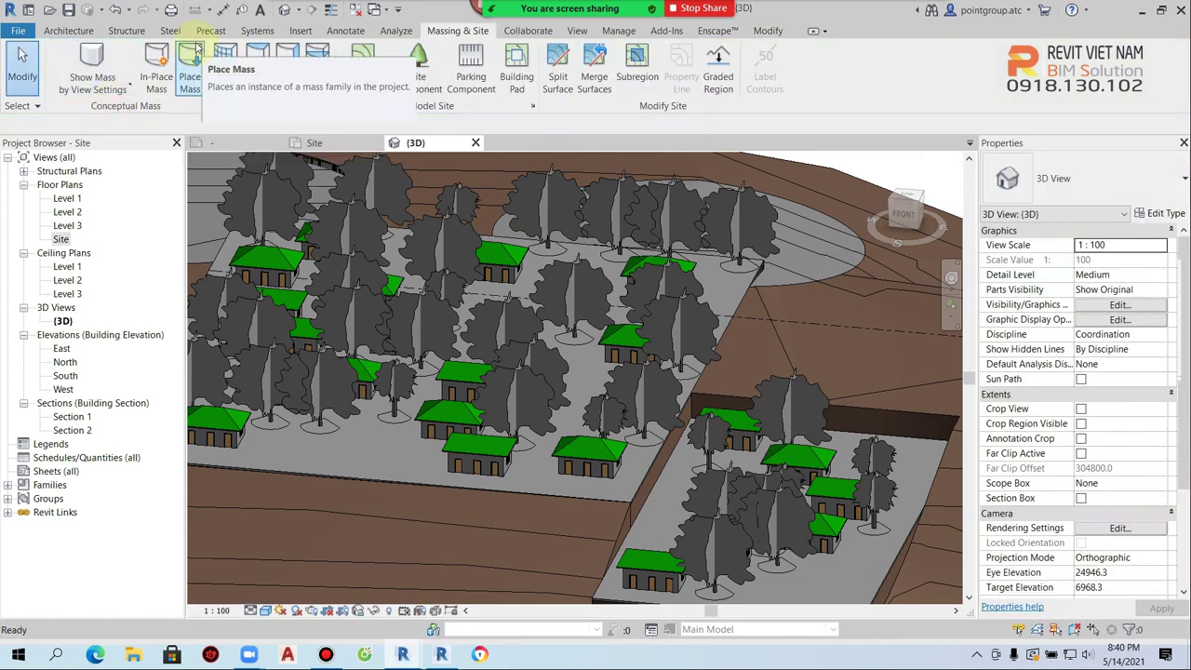
click(300, 30)
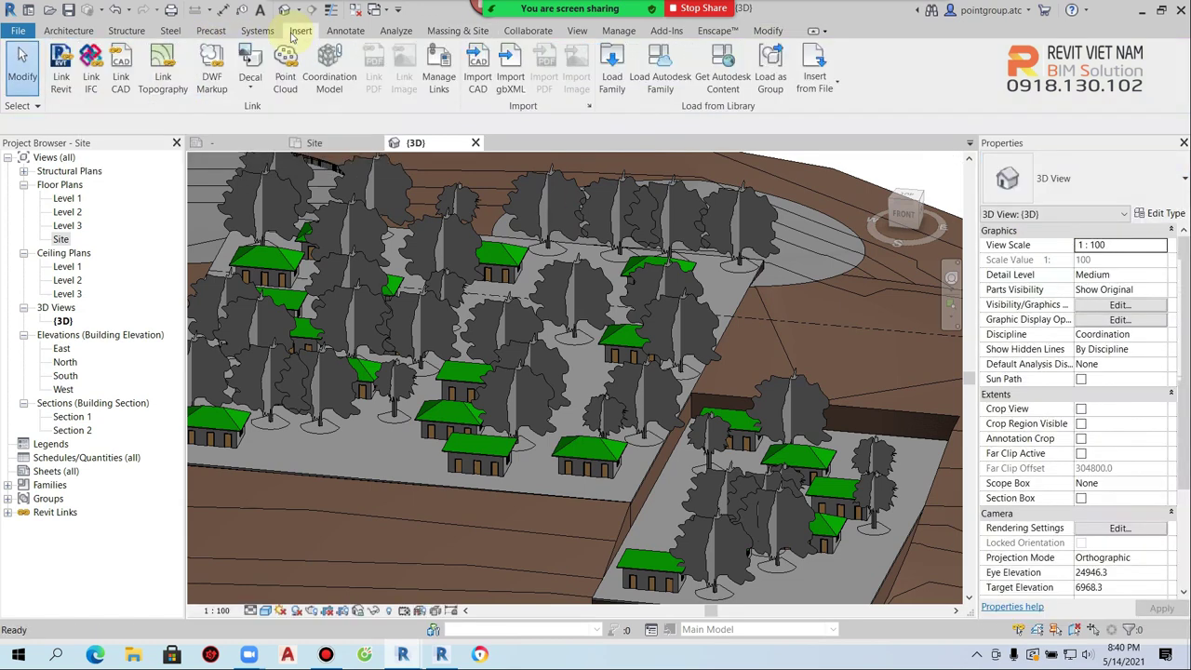
click(68, 31)
click(206, 90)
click(214, 114)
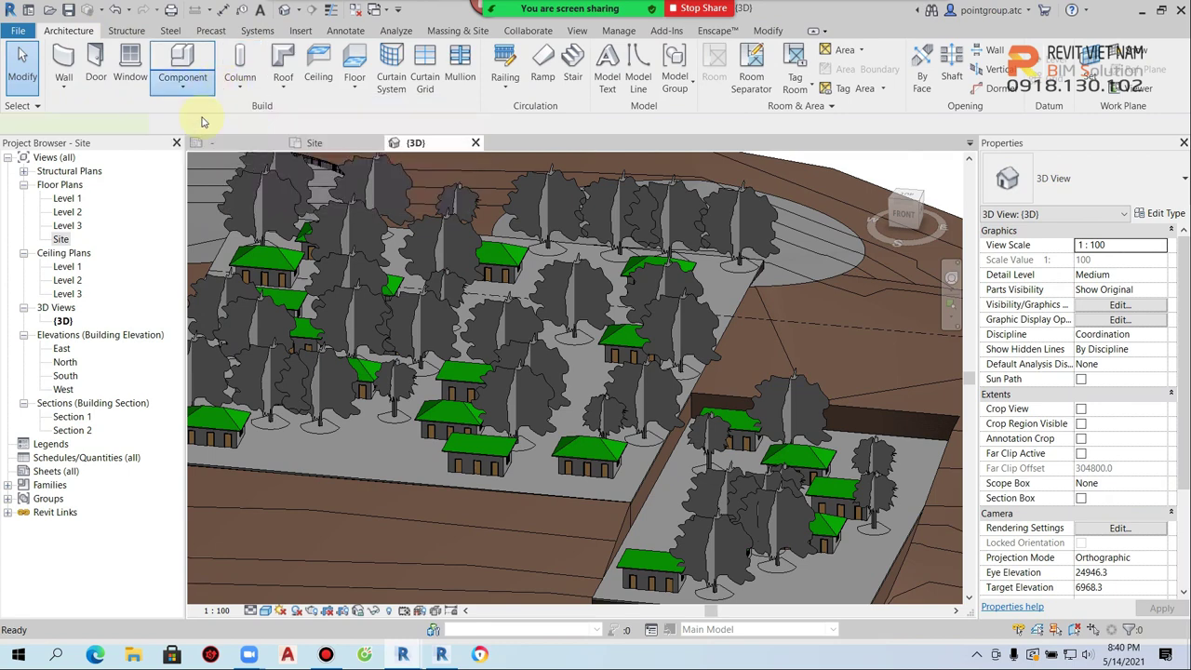
Load the RPC Tree - Conifer family from the Planting folder.
click(615, 84)
scroll(698, 335, down, 3)
scroll(712, 343, down, 1)
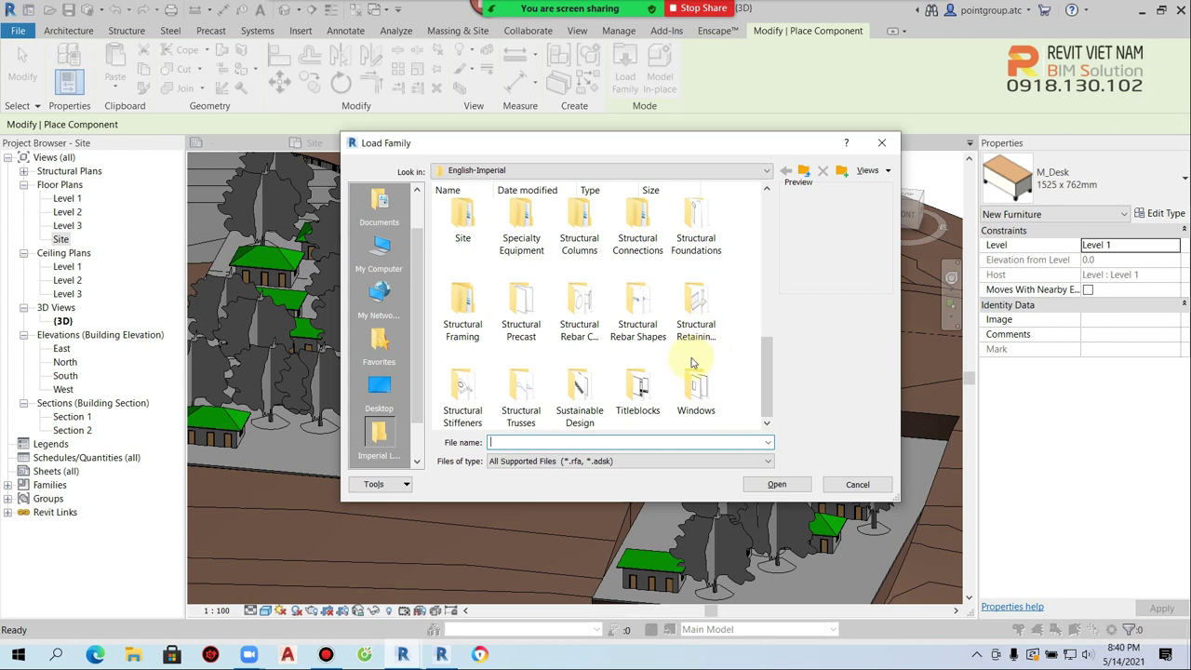
scroll(692, 361, up, 1)
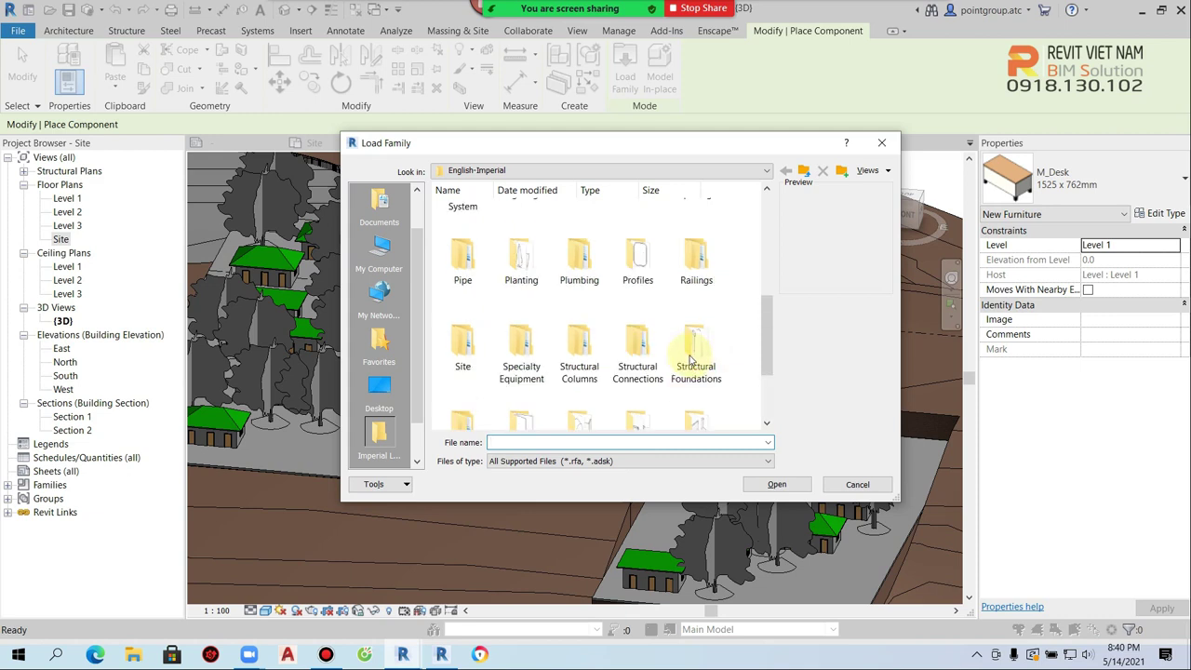
double_click(522, 261)
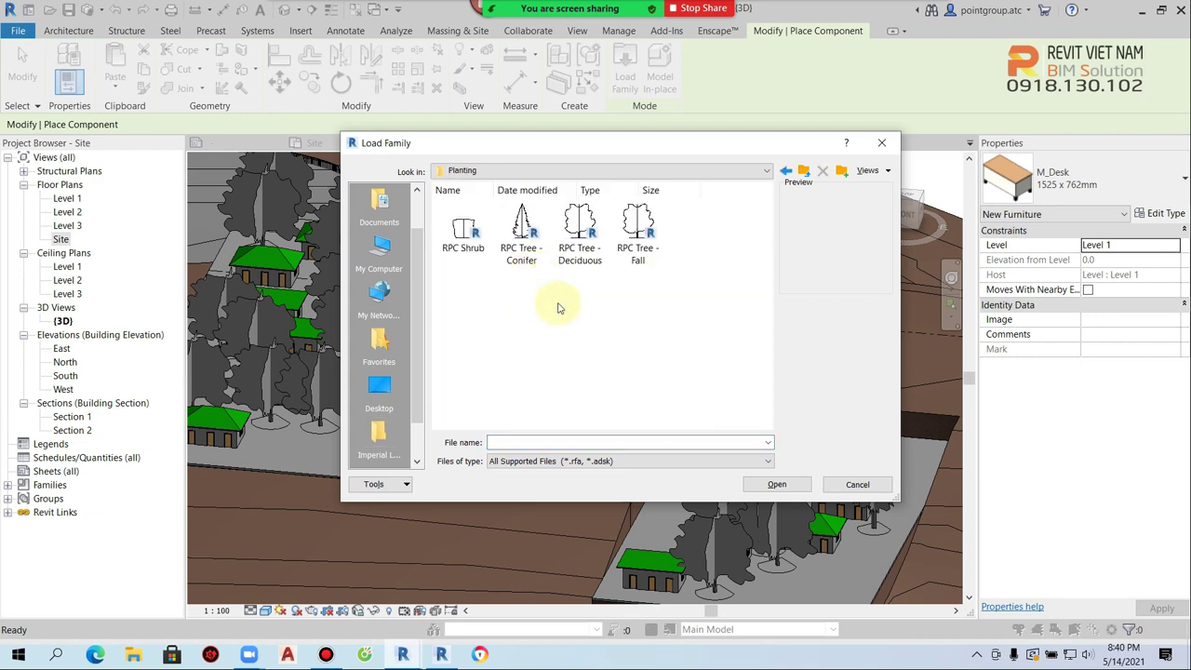
click(458, 247)
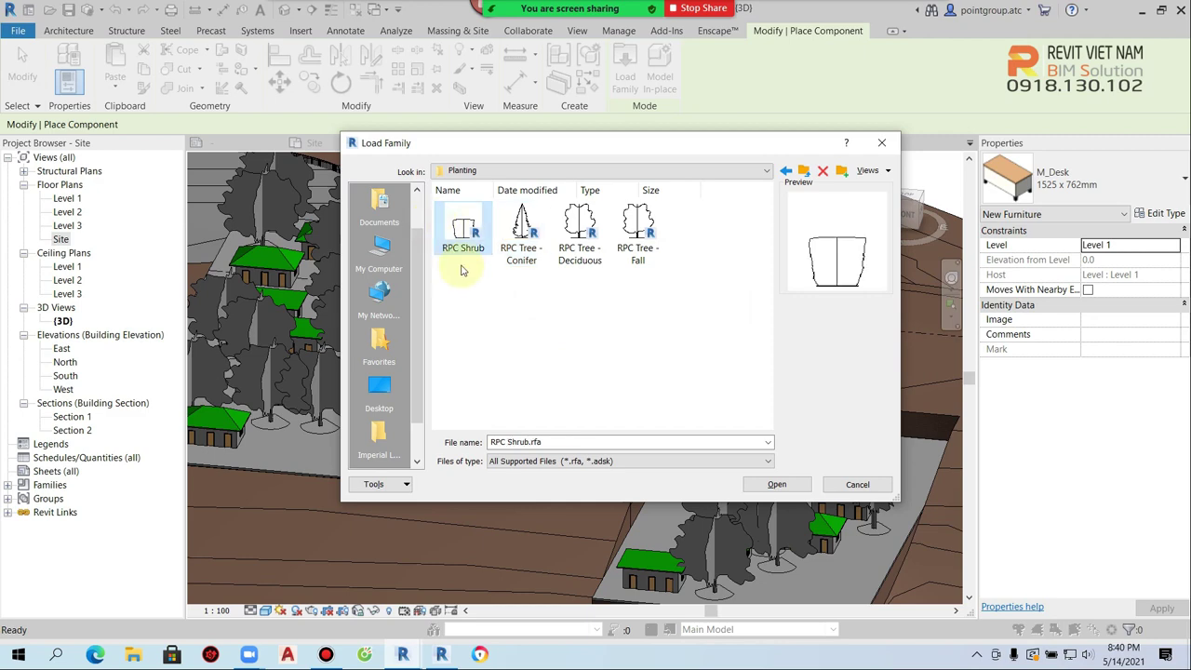
click(524, 228)
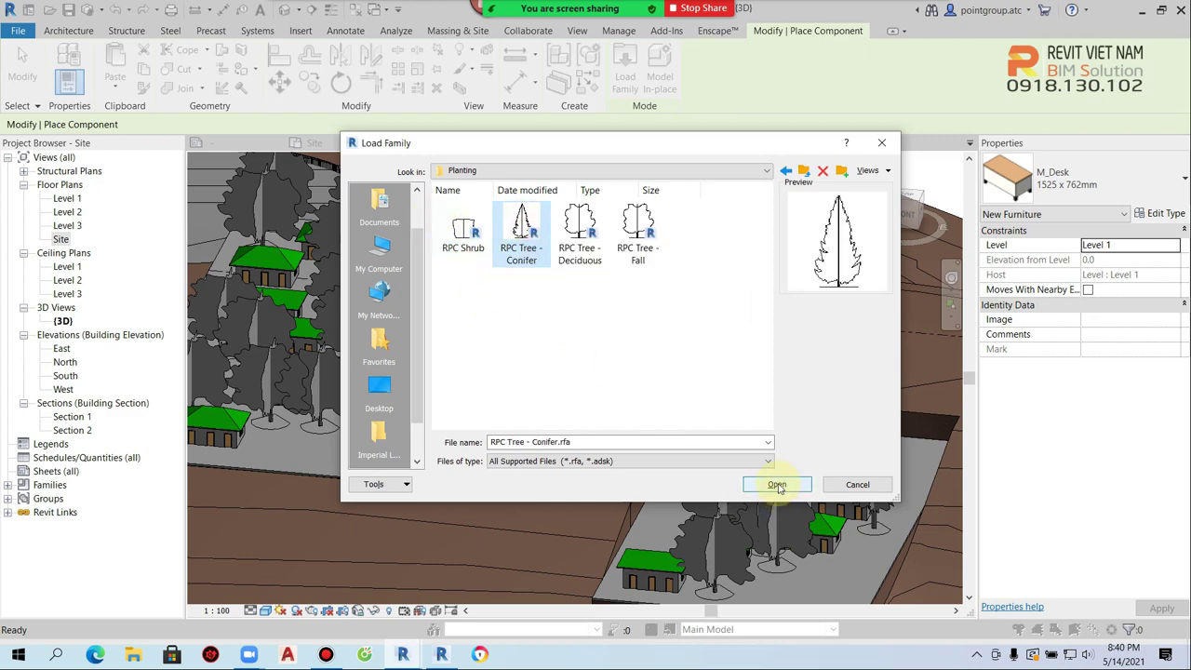
click(778, 485)
scroll(372, 449, up, 2)
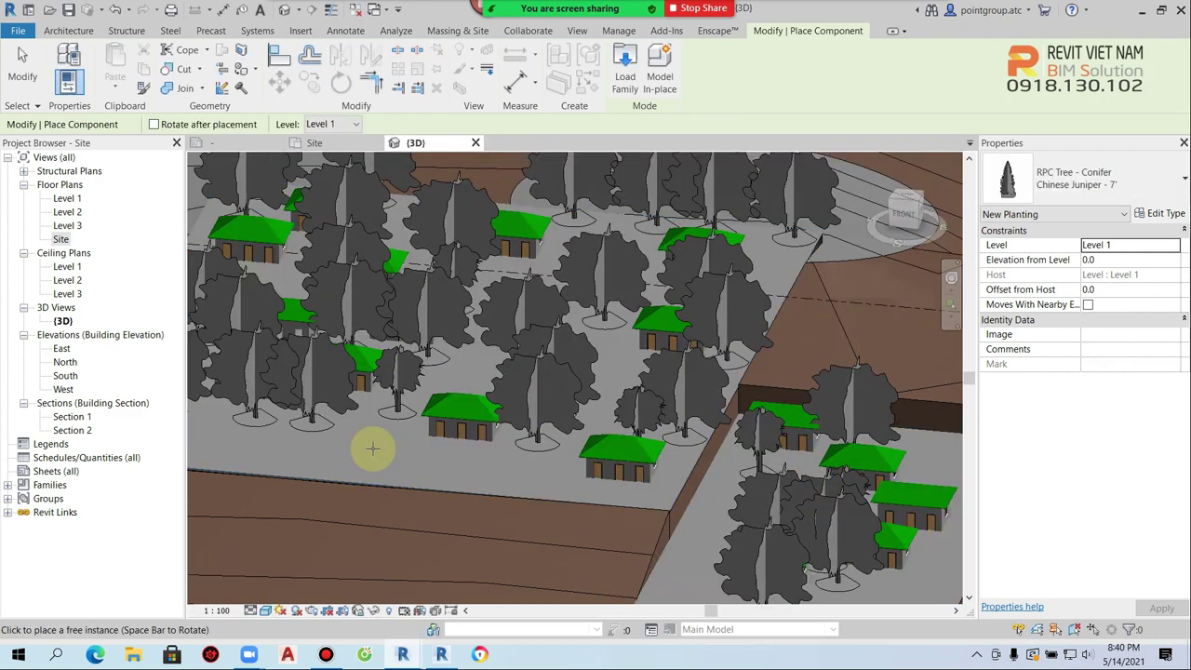
scroll(372, 448, up, 2)
Place a Chinese Juniper - 7' conifer on the pad.
click(372, 437)
key(Escape)
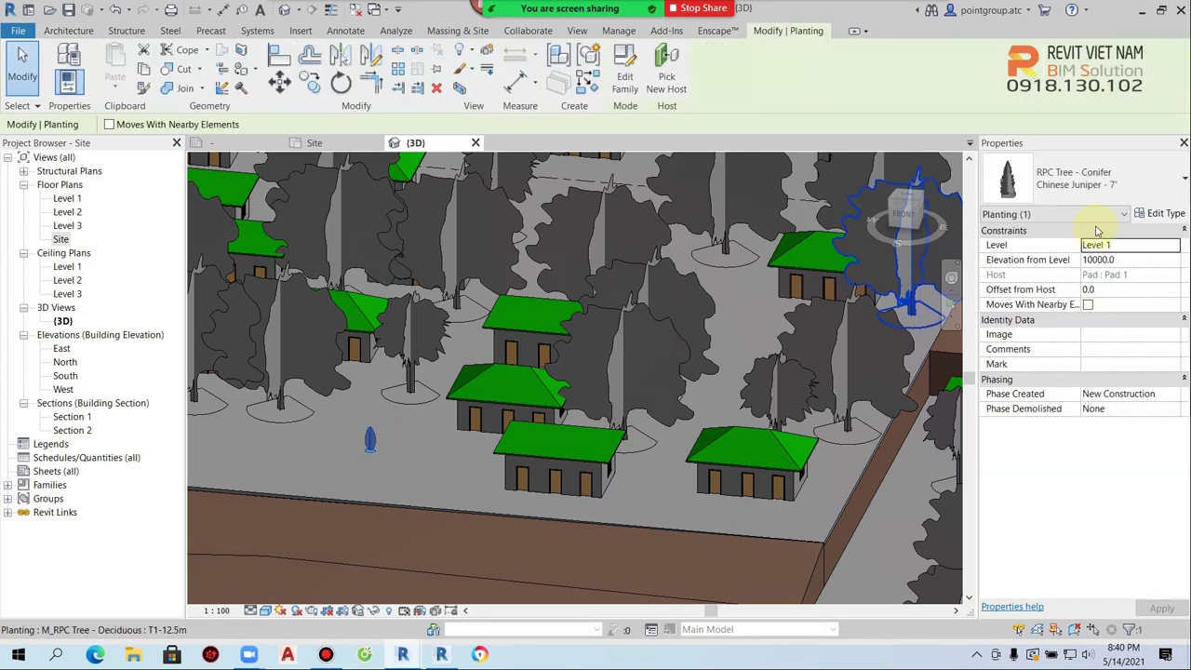
click(1114, 191)
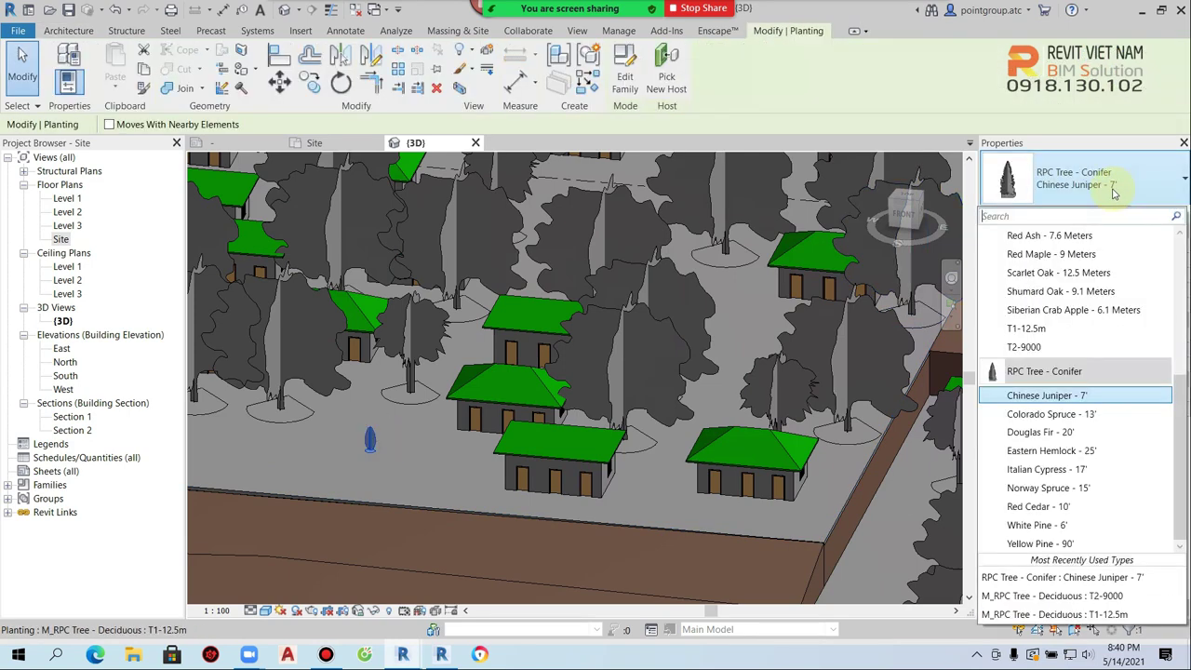
click(1035, 395)
Set the conifer type's render appearance to Eastern Hemlock and its height to 4000.
click(1164, 215)
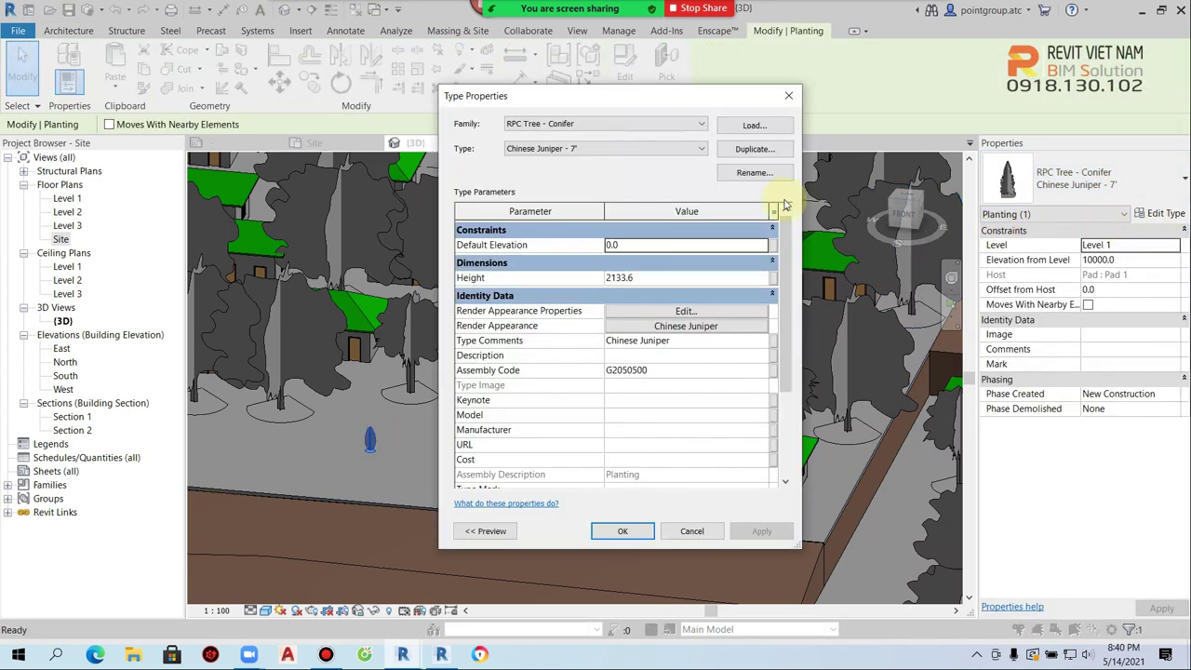
click(725, 326)
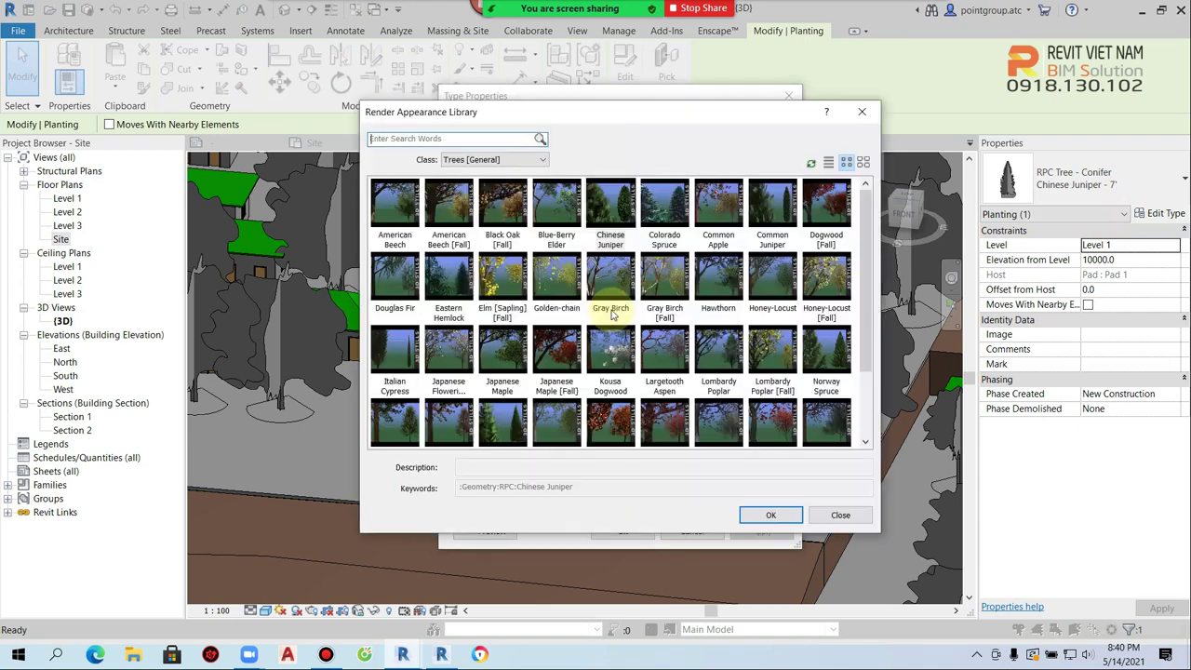
click(449, 279)
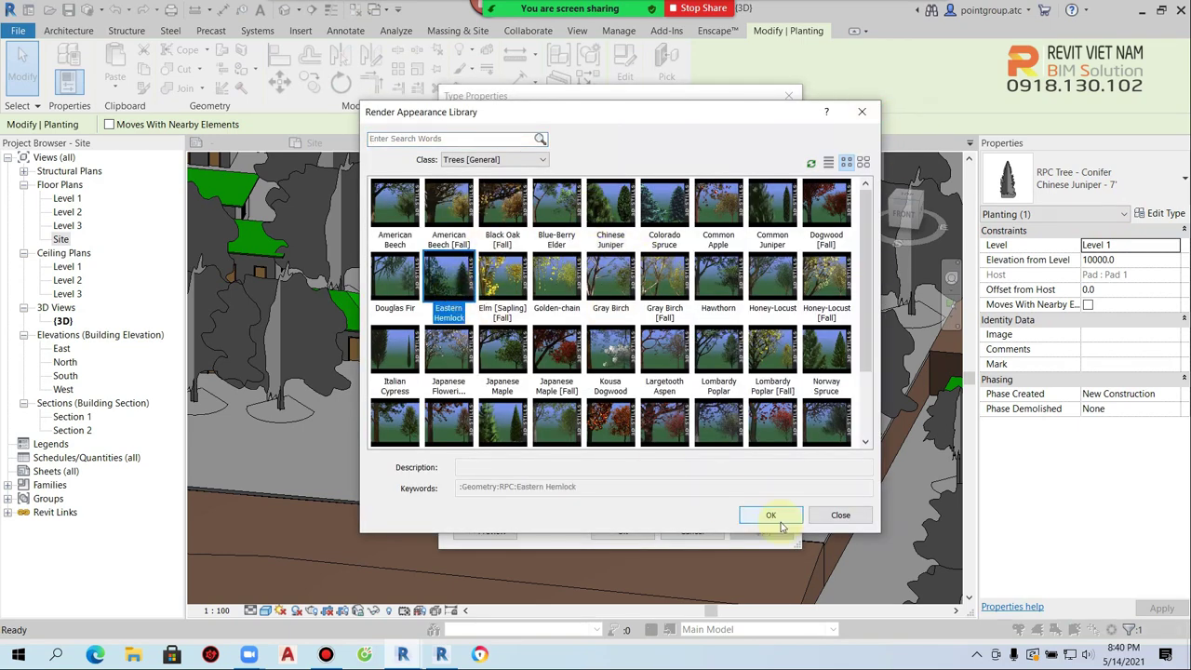
click(770, 514)
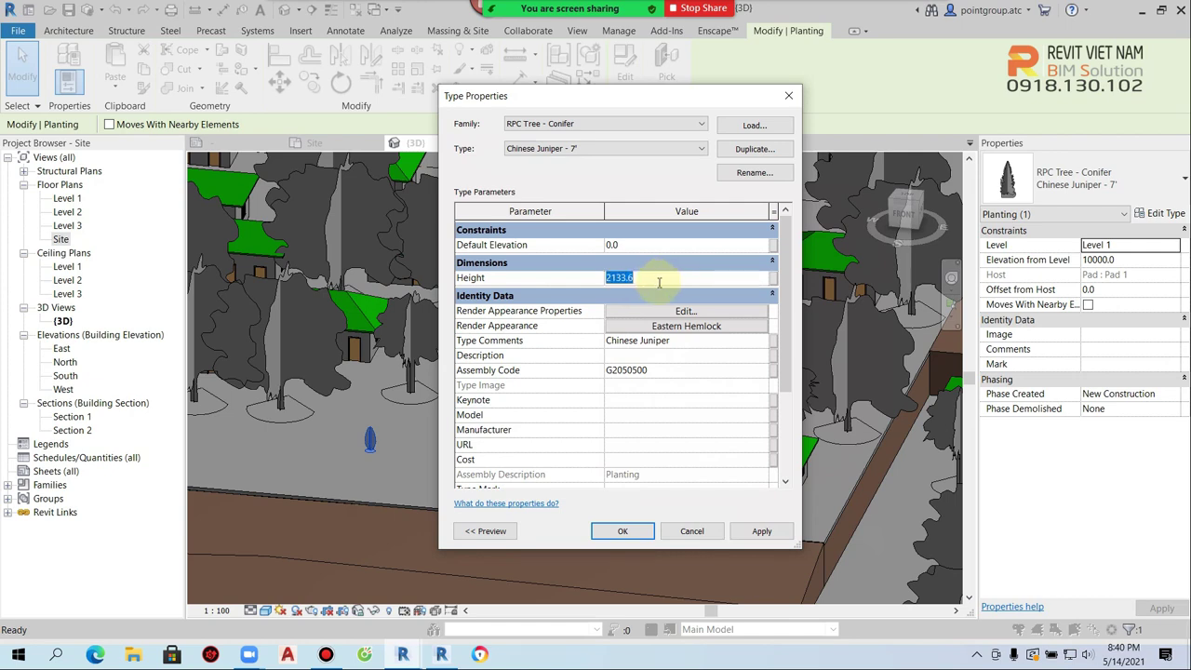
click(638, 524)
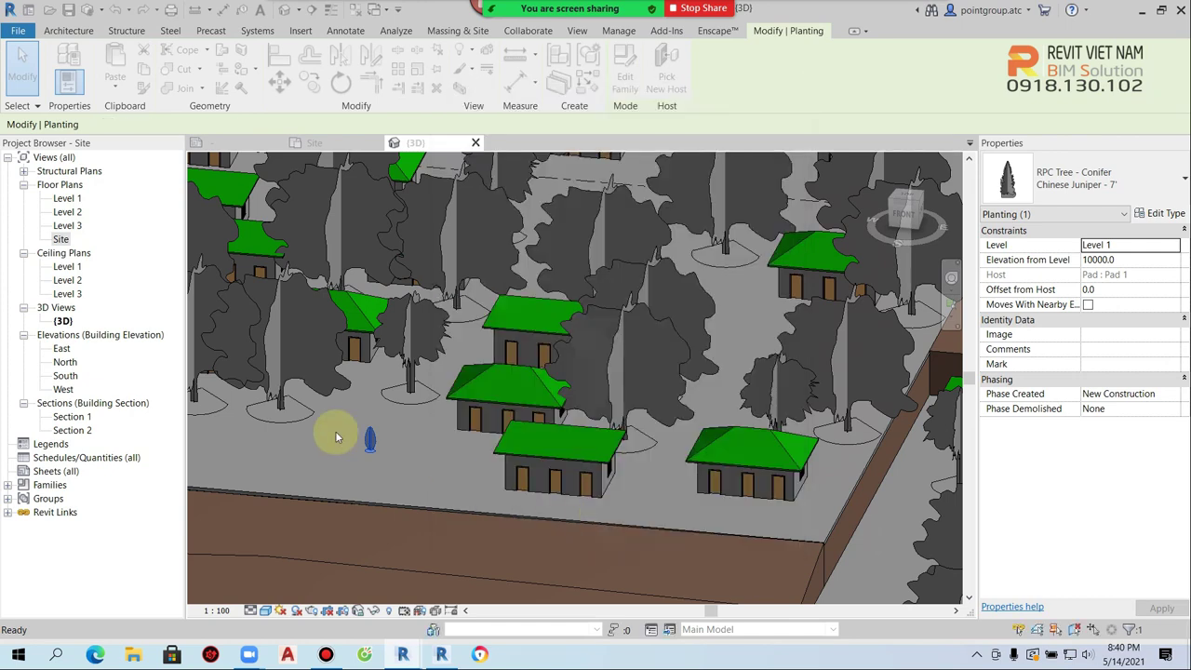
Rename the conifer type to T3-4000m.
scroll(340, 423, up, 3)
click(1161, 214)
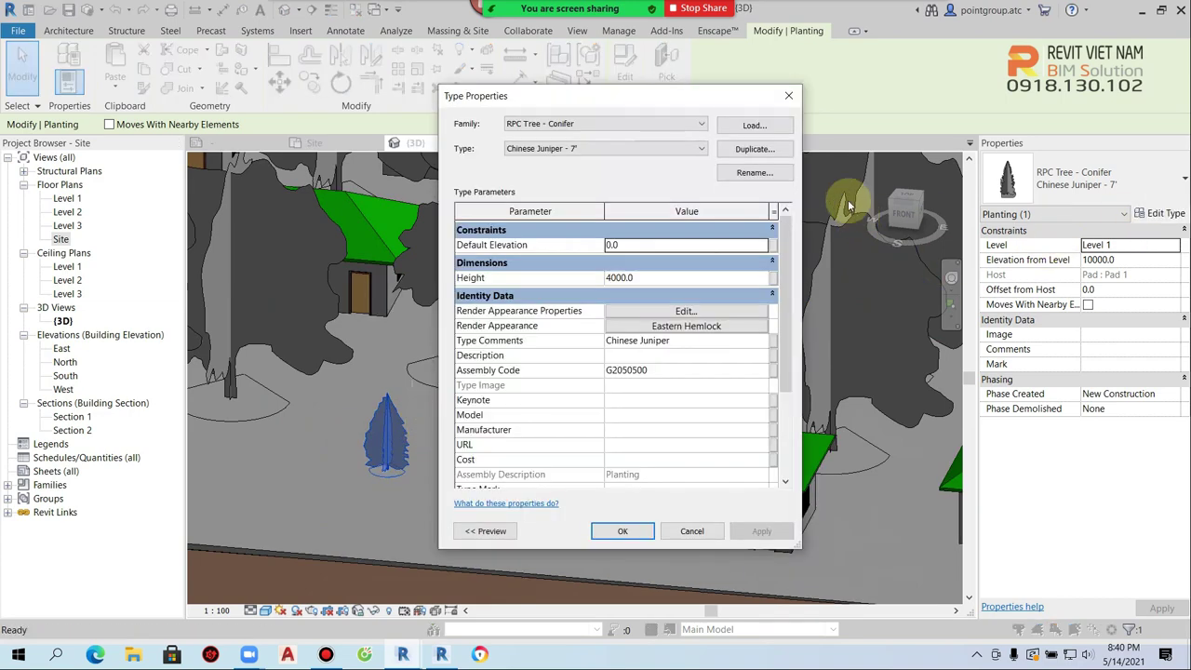
click(756, 174)
text(T3-4000m)
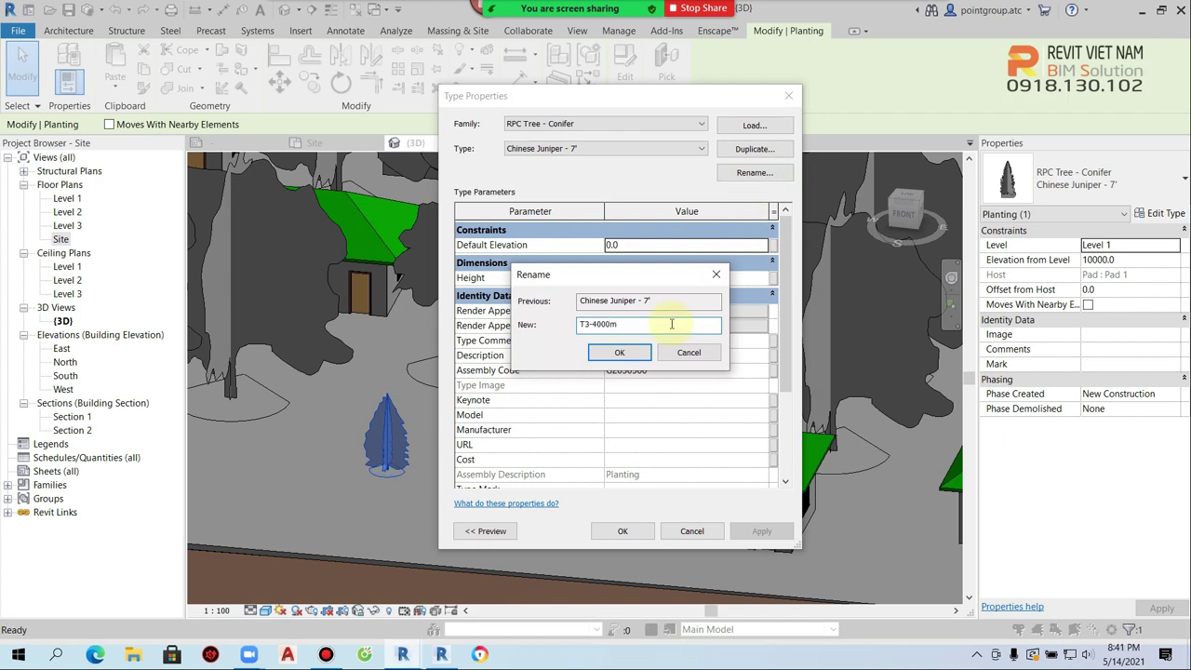
click(628, 354)
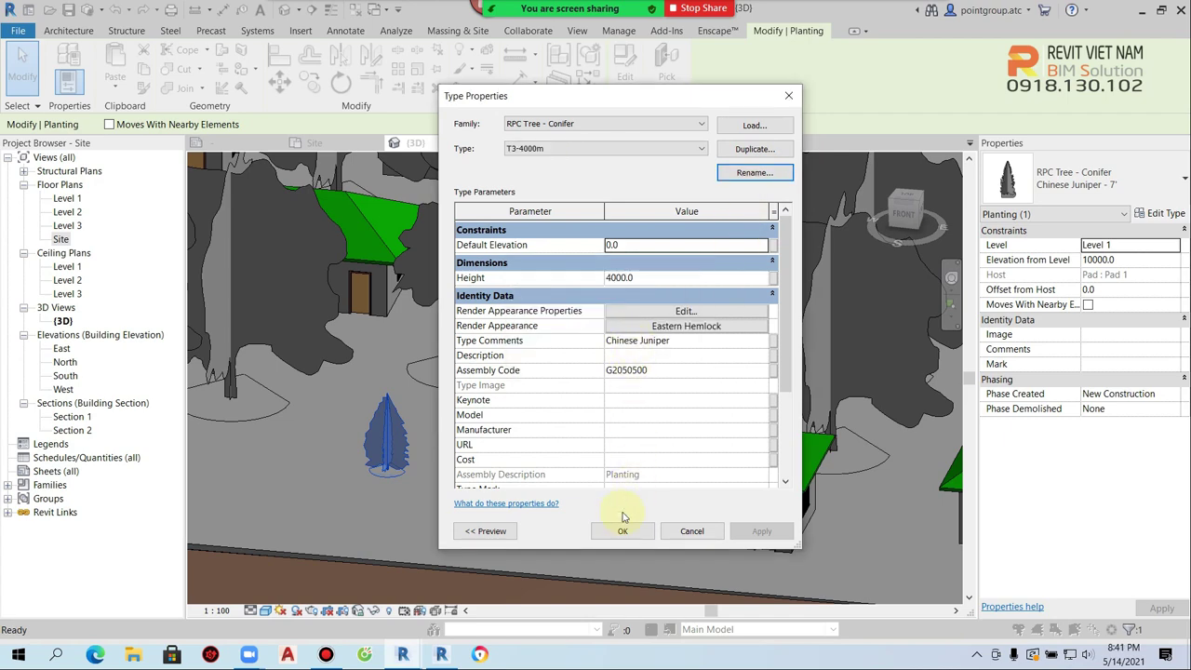
click(621, 530)
key(Escape)
scroll(410, 431, down, 3)
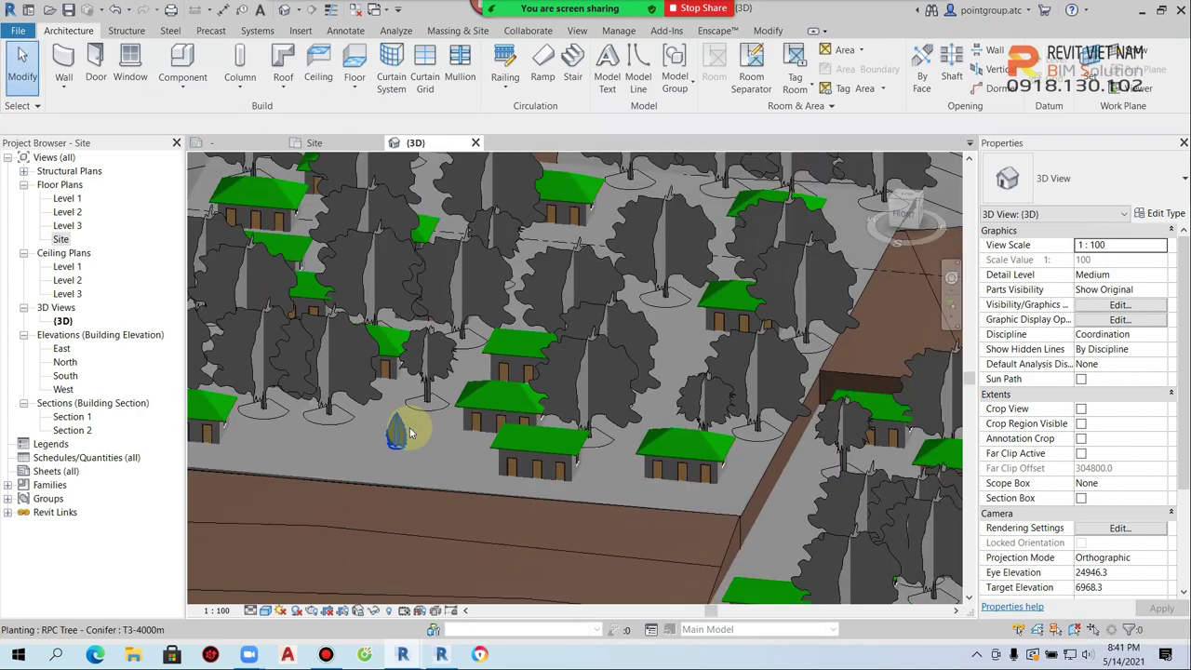
scroll(409, 431, down, 3)
mouse_move(332, 487)
shift+middle_down()
mouse_move(584, 510)
mouse_move(457, 504)
shift+middle_up()
click(728, 453)
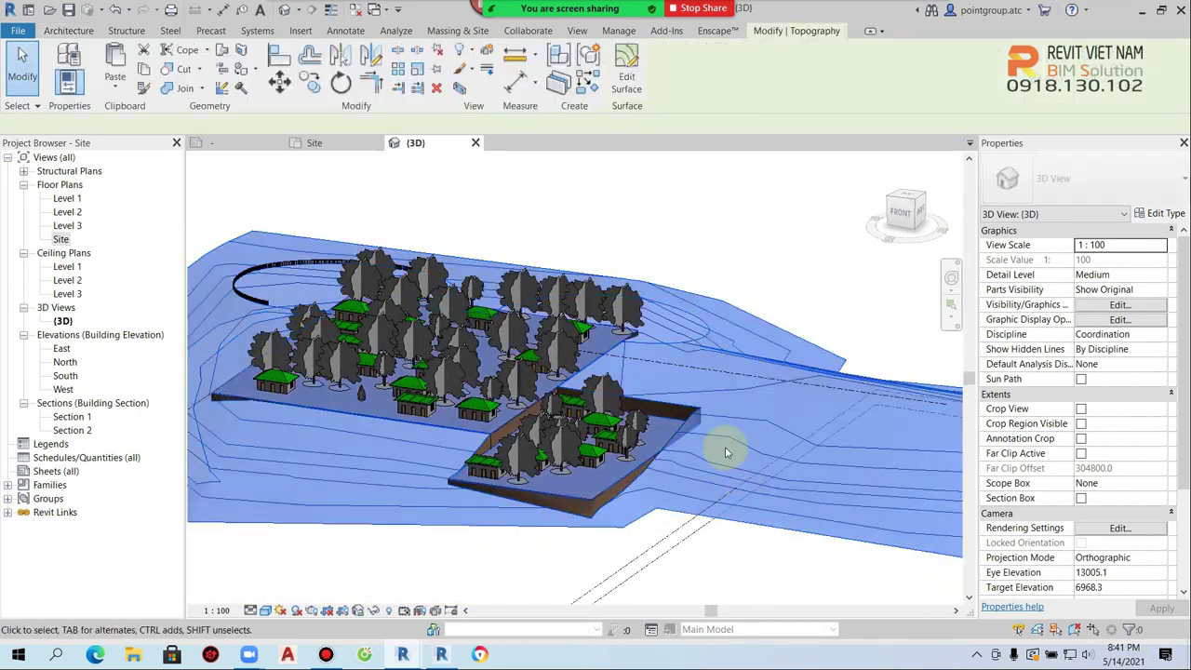
Assign the Mta- Vuon rau material to the topography surface.
click(1176, 244)
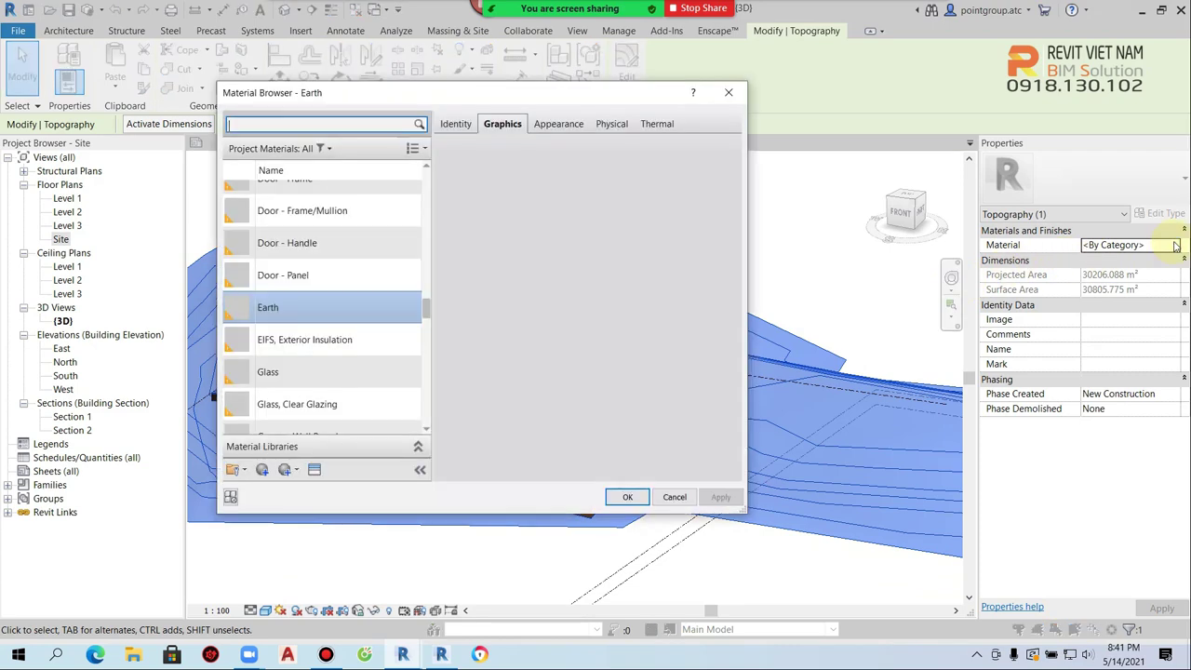
scroll(351, 363, down, 5)
scroll(351, 363, up, 1)
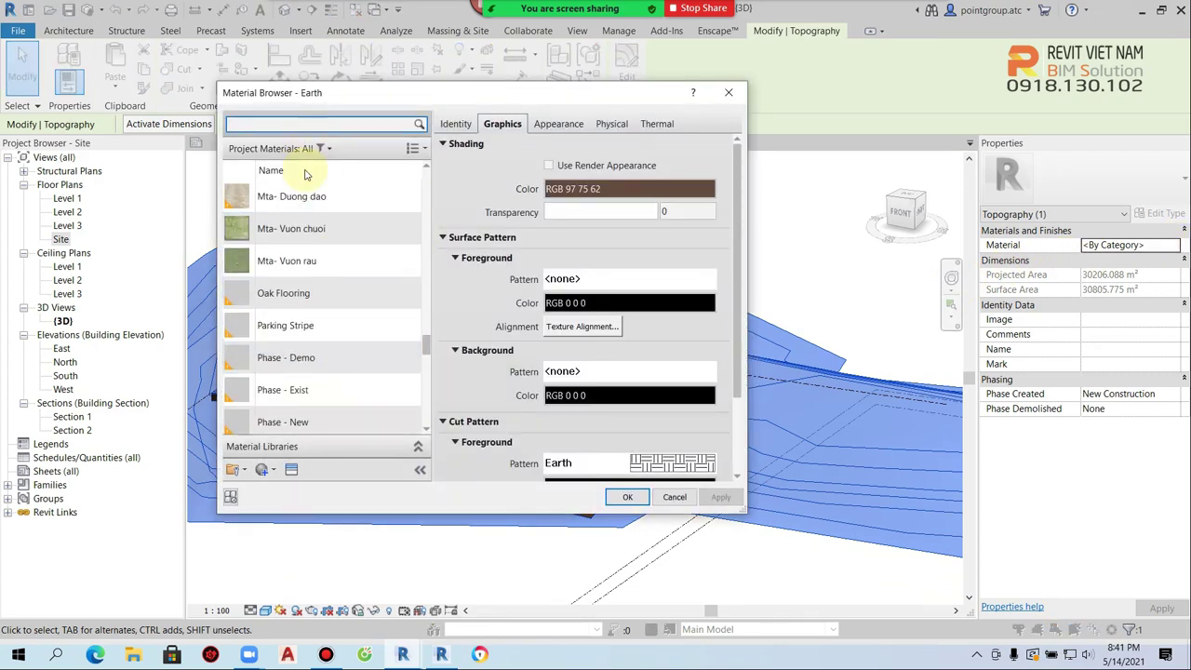
click(307, 231)
click(321, 260)
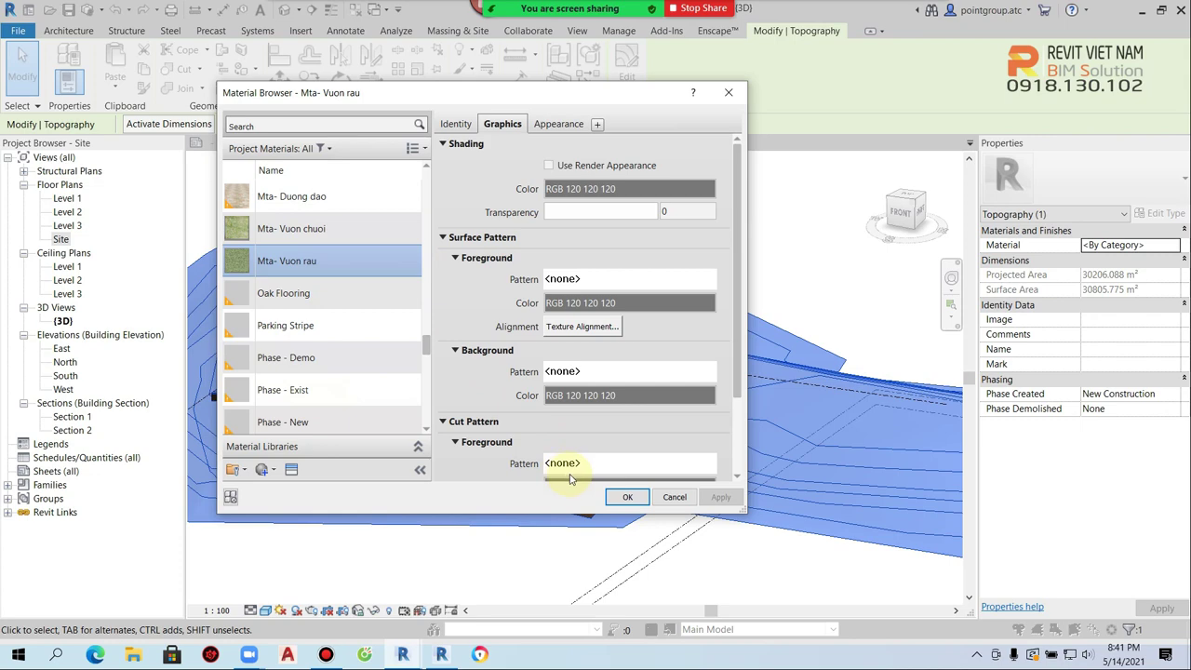
click(628, 497)
key(Escape)
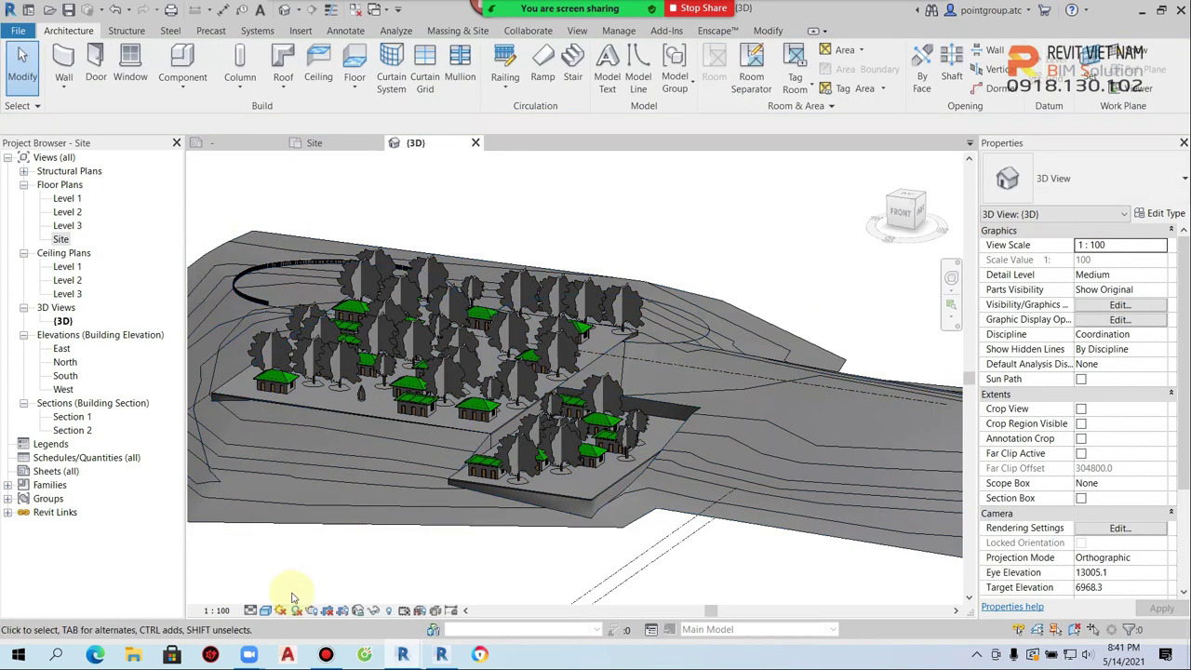
click(266, 612)
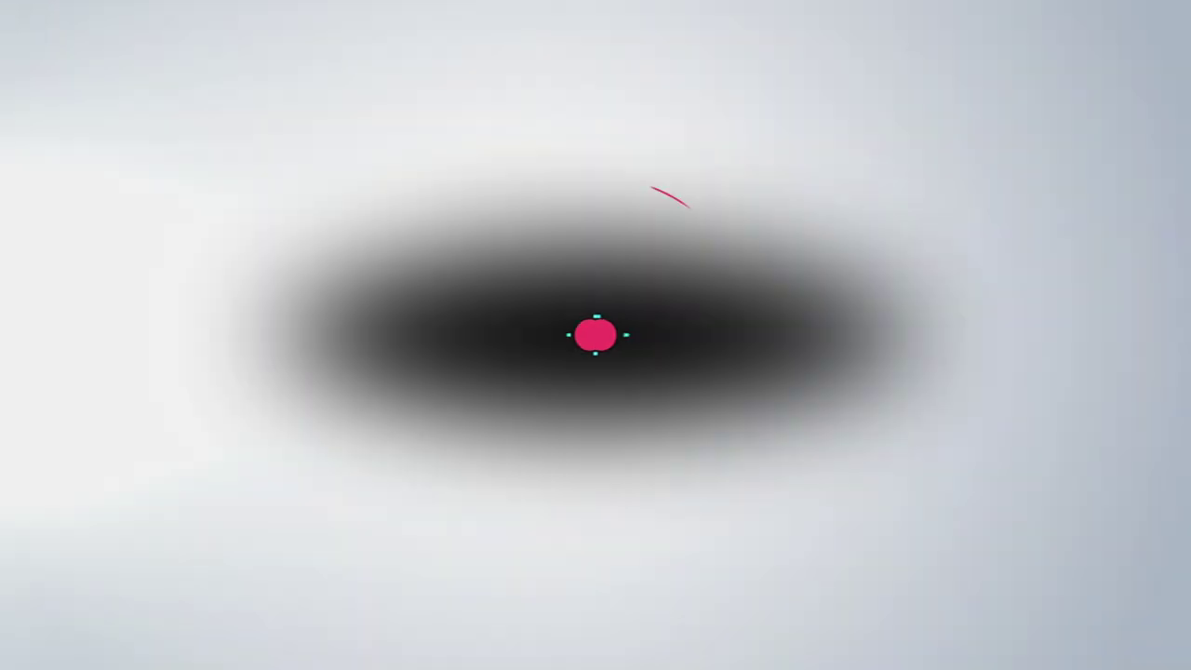